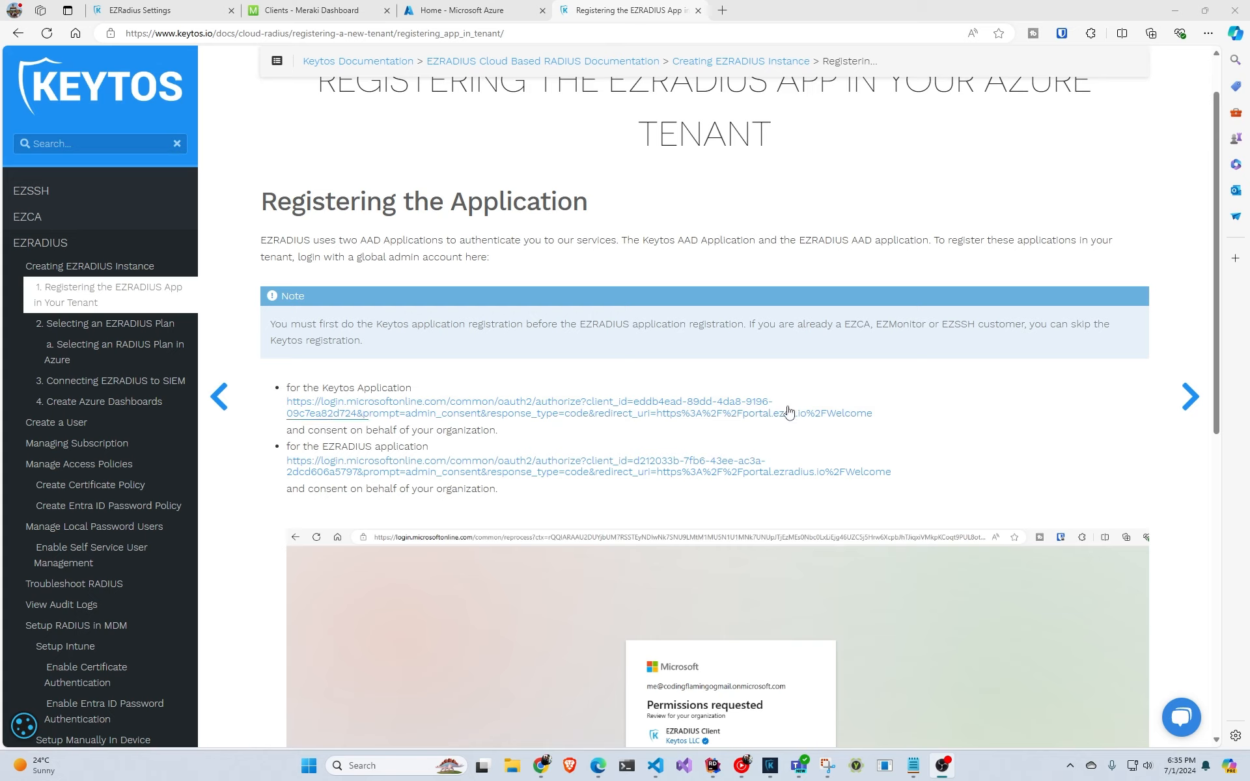
Register the Keytos application in the tenant by accepting its requested permissions with the signed-in account.
click(624, 416)
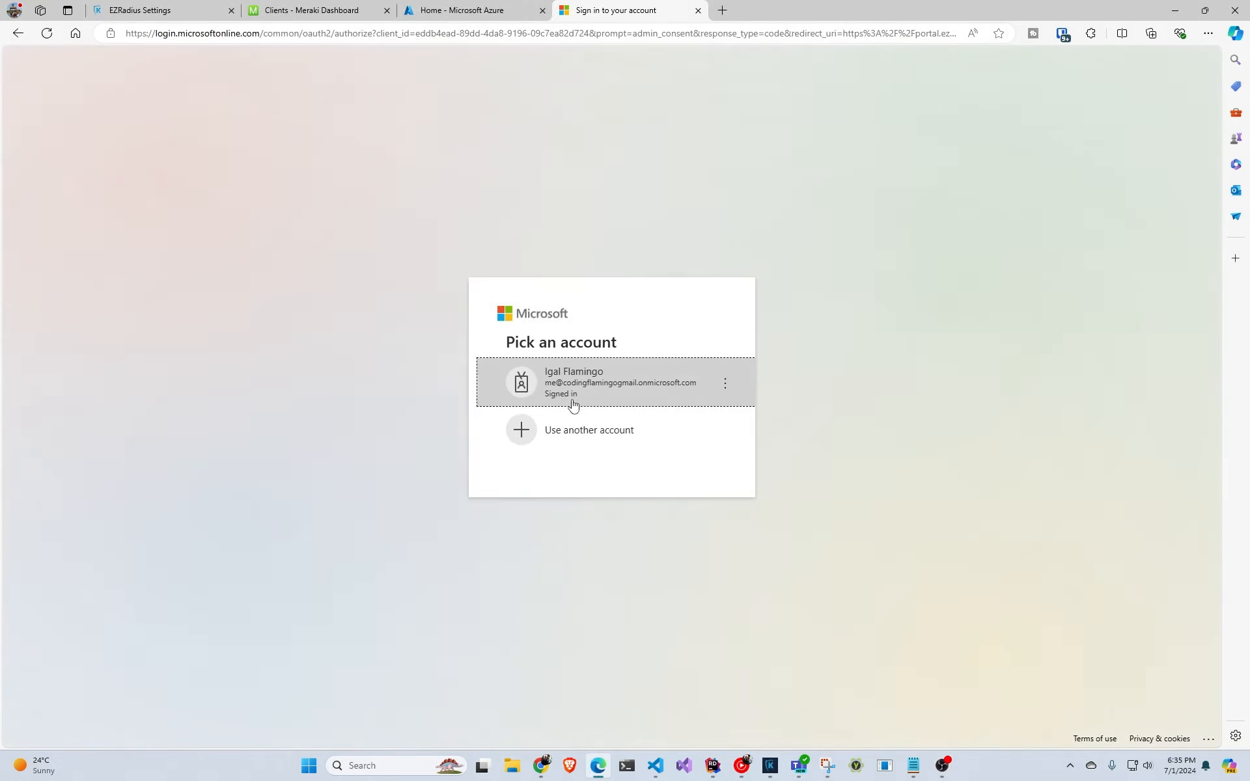
click(568, 392)
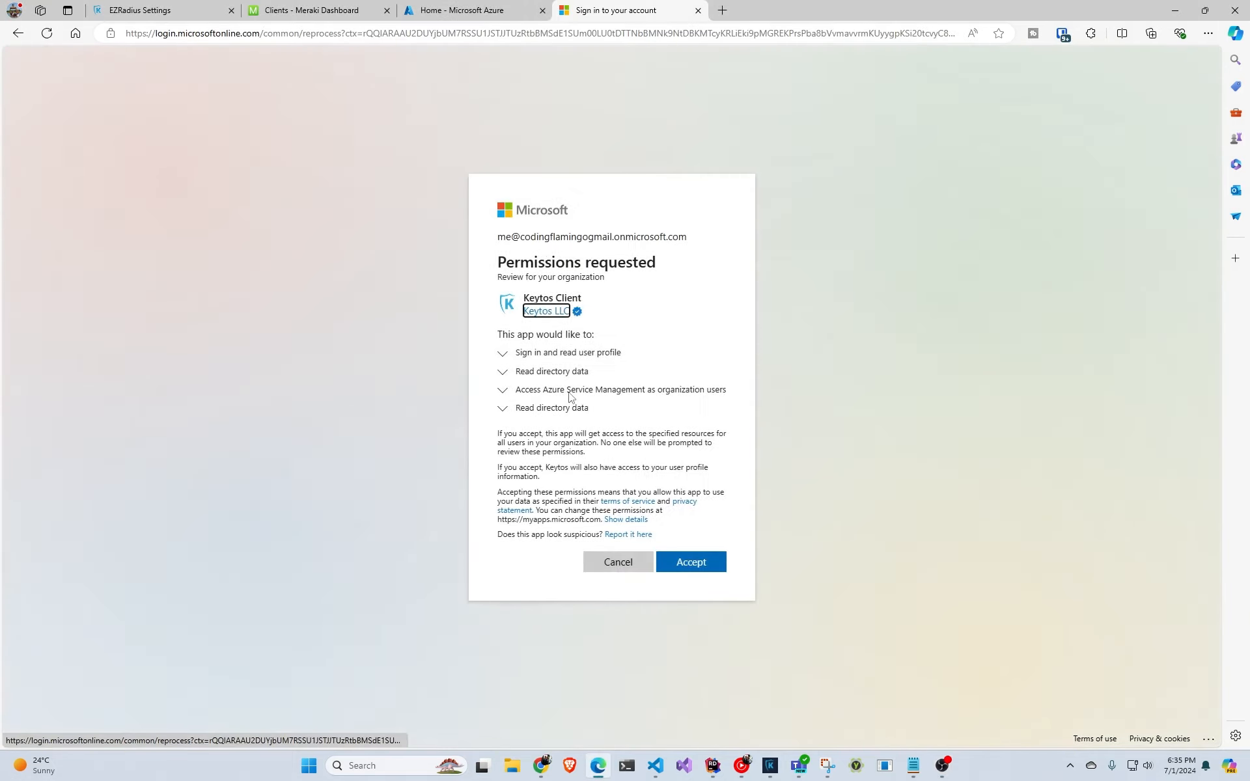
click(701, 563)
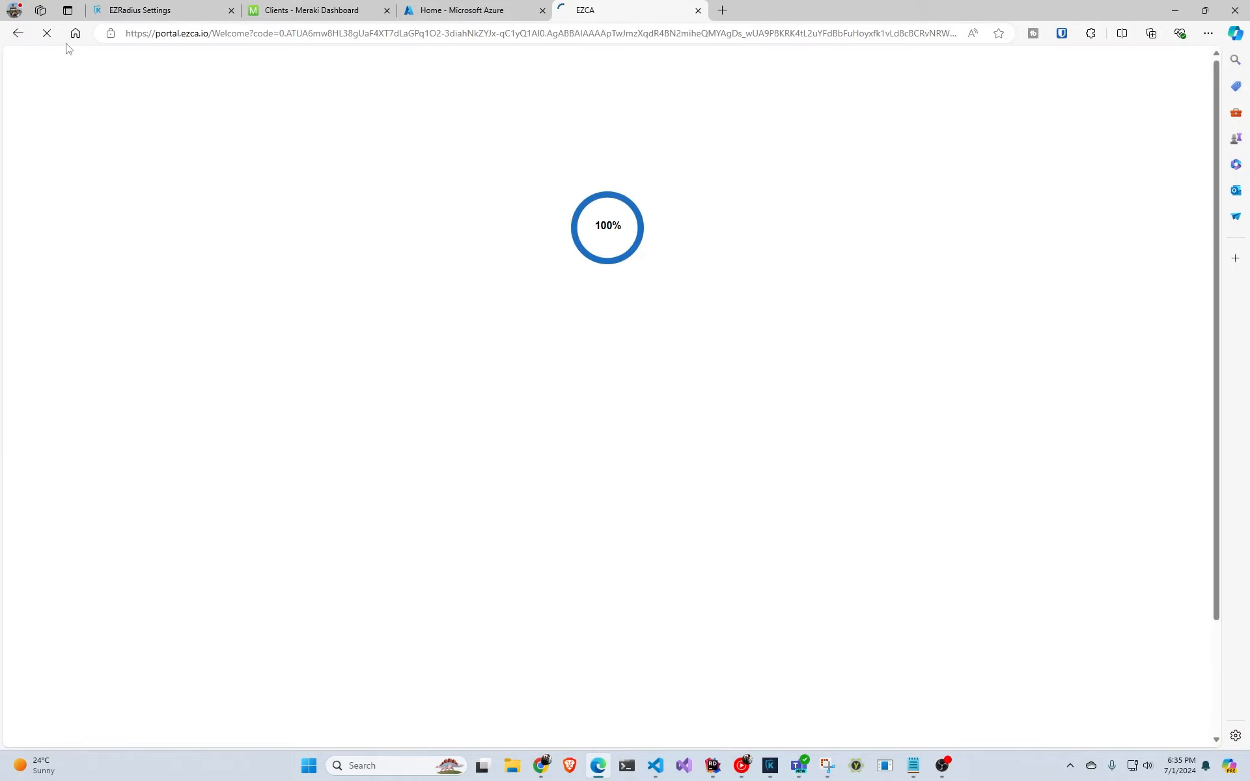
Return to the registration guide, accept the EZRADIUS application's permissions with the signed-in account, and close the registration pages.
click(19, 36)
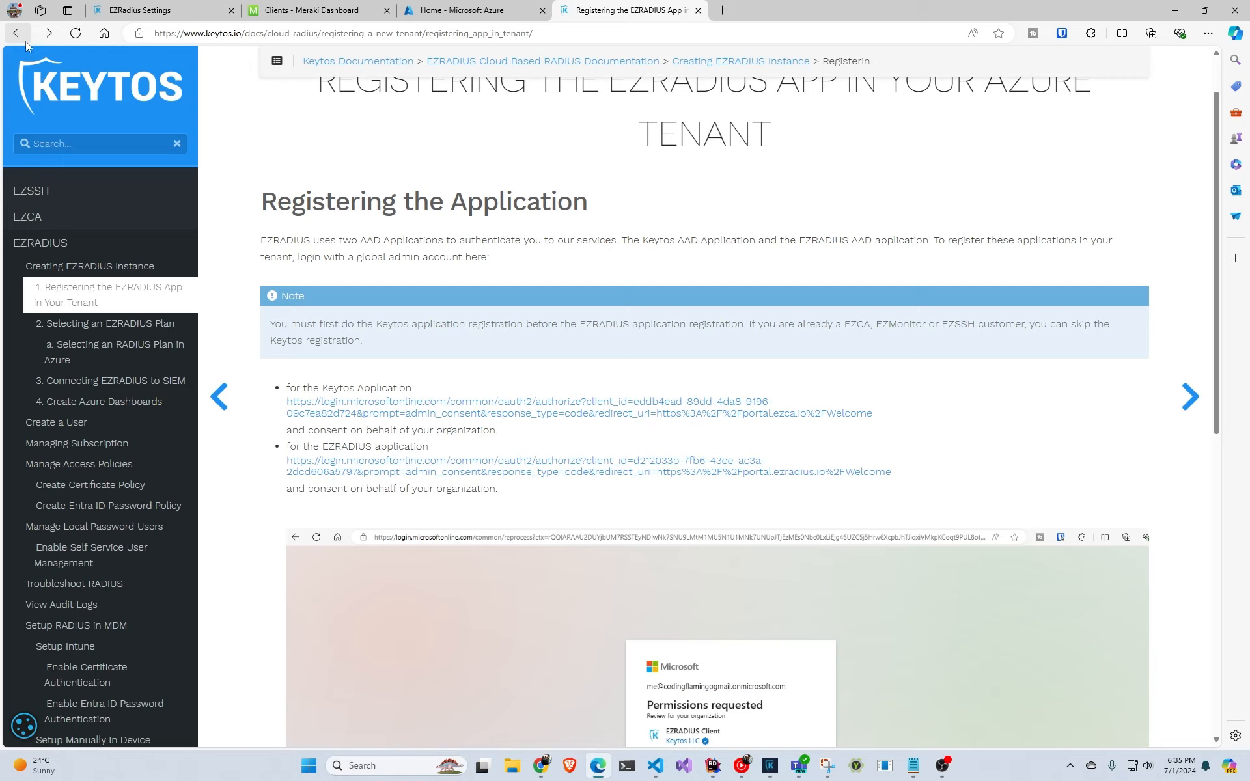
ctrl+click(450, 472)
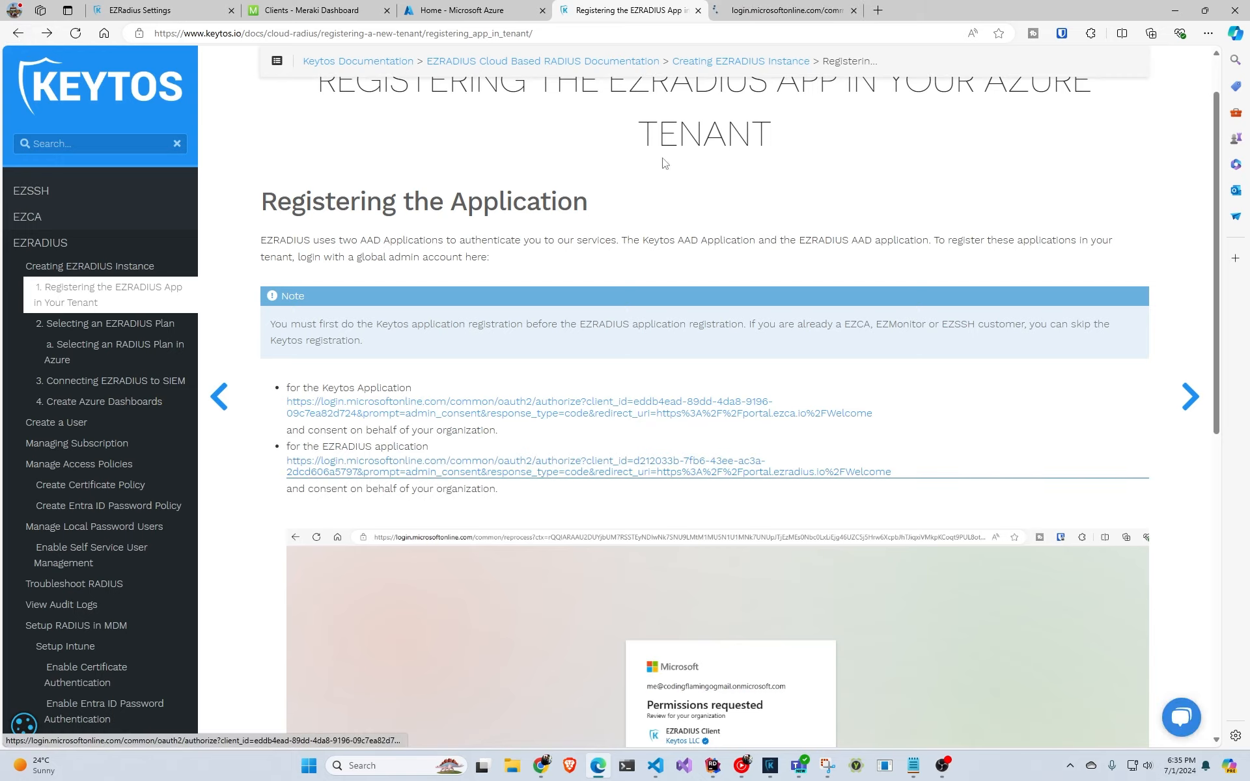
click(762, 13)
click(595, 394)
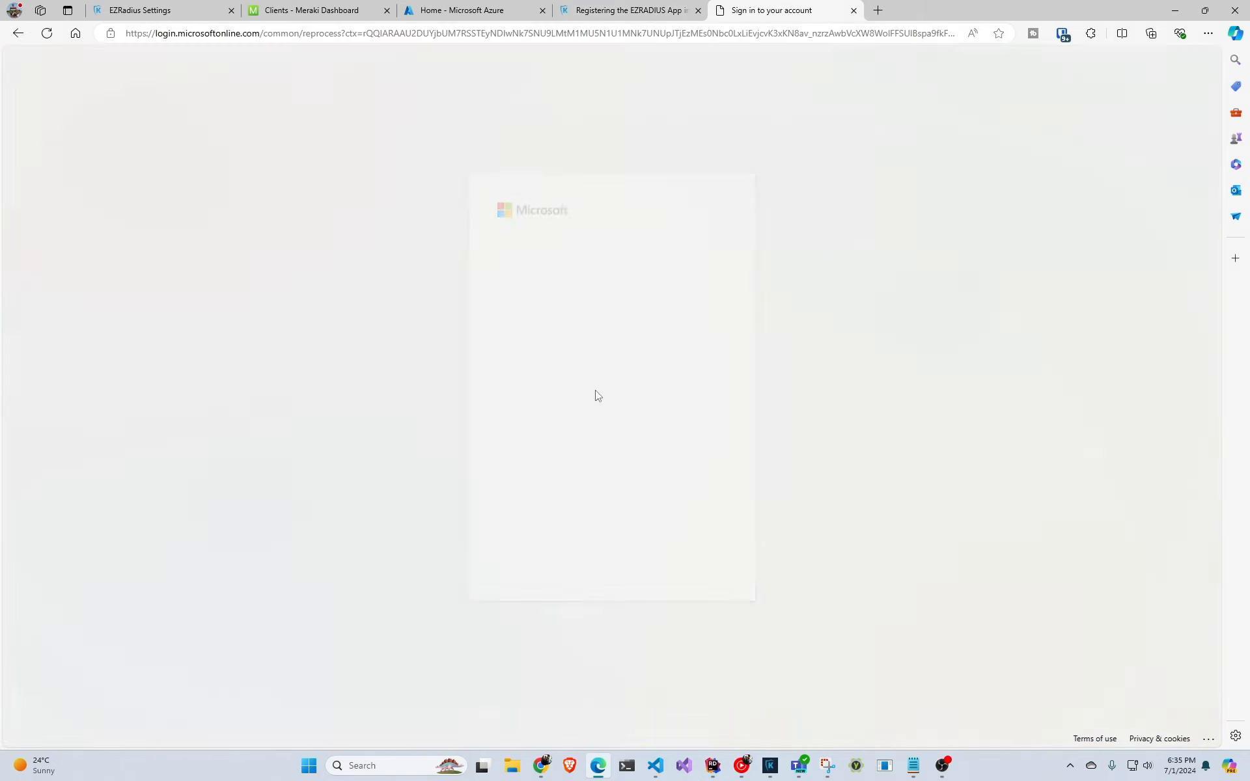
click(712, 570)
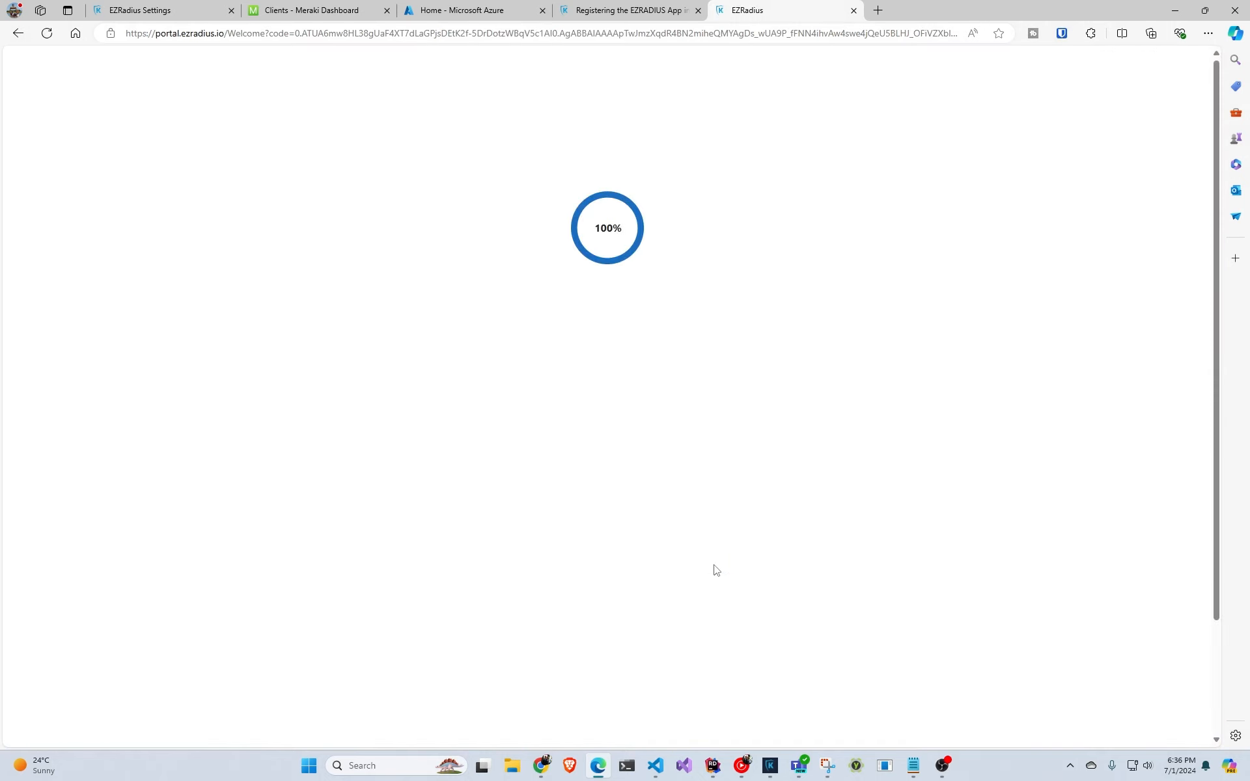
click(698, 10)
click(698, 10)
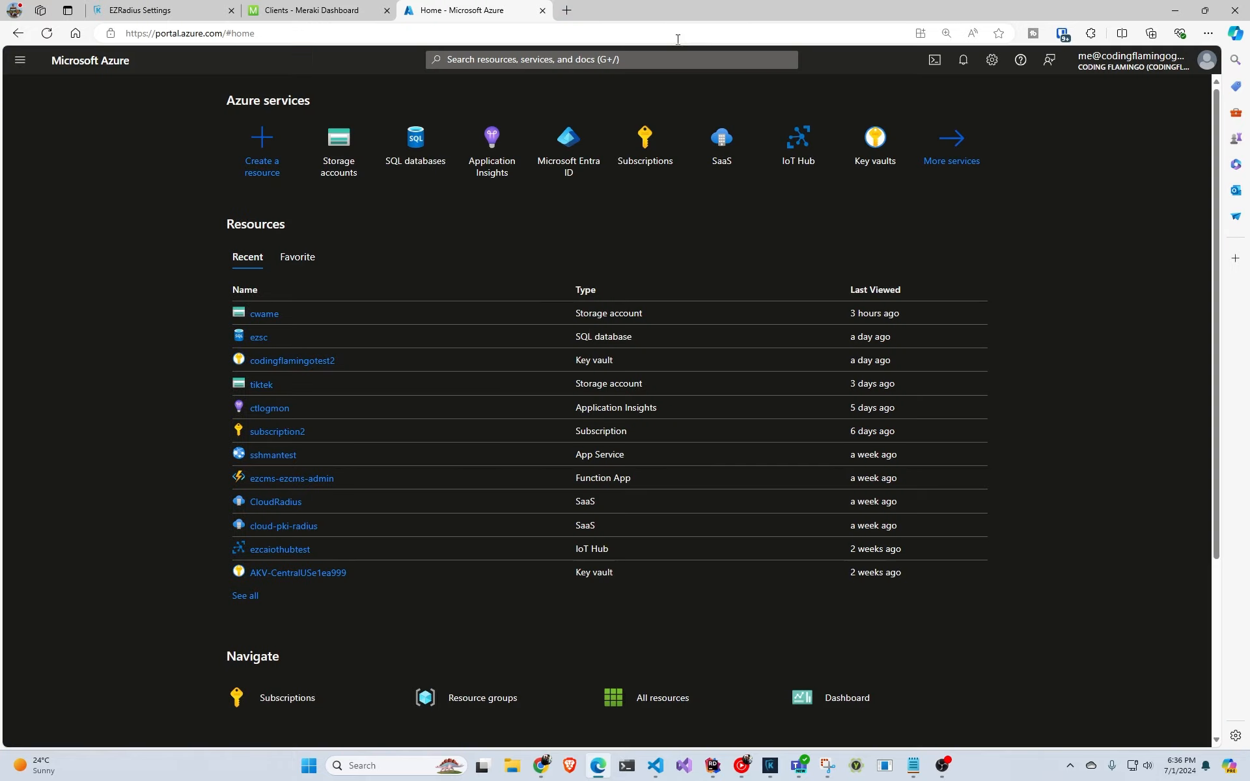
Search the Azure Marketplace for "ezradius" as a new resource and open the EZ RADIUS offer from Keytos.
click(261, 171)
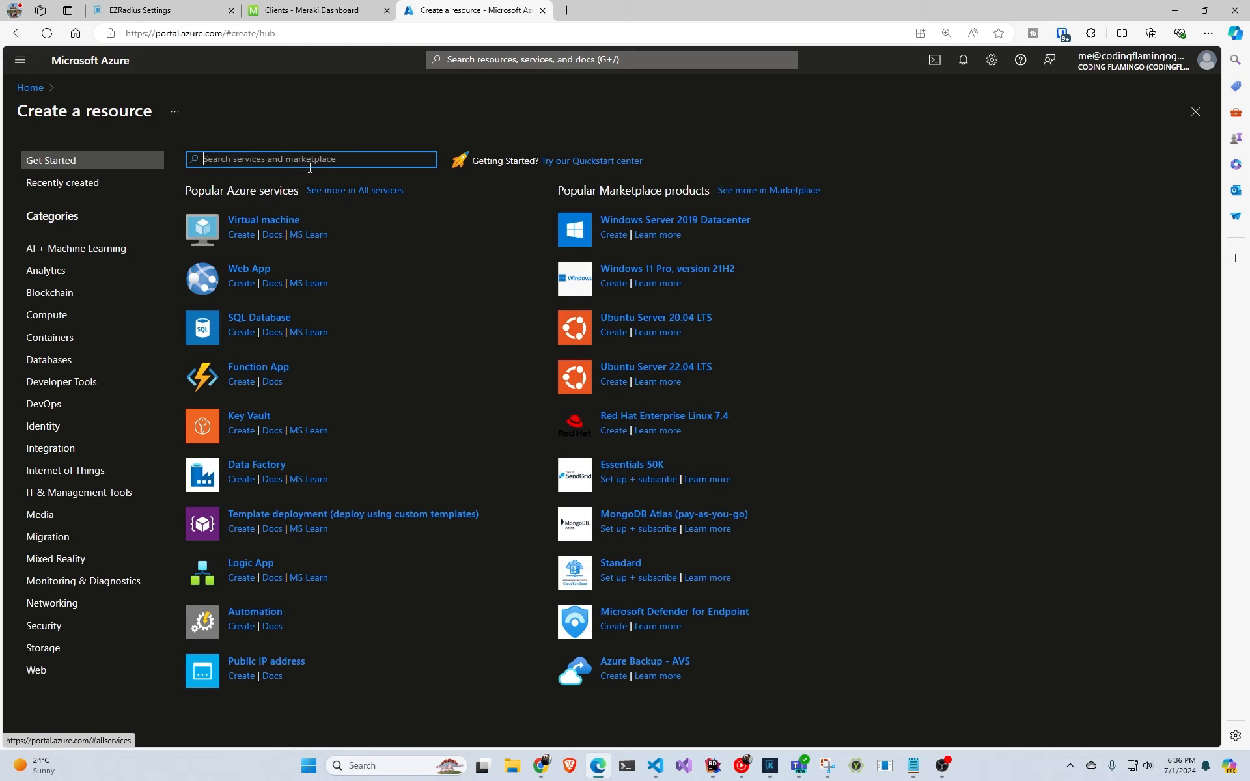
text(ez)
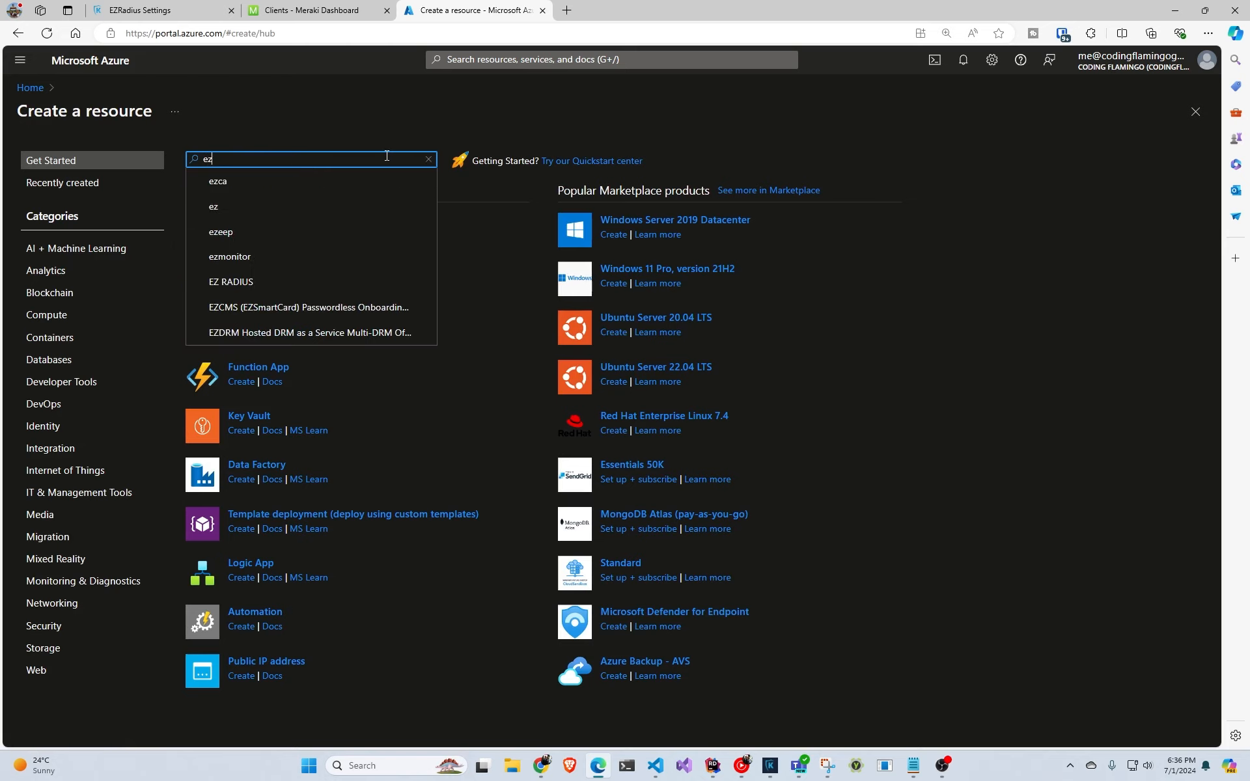
text(radius)
key(Return)
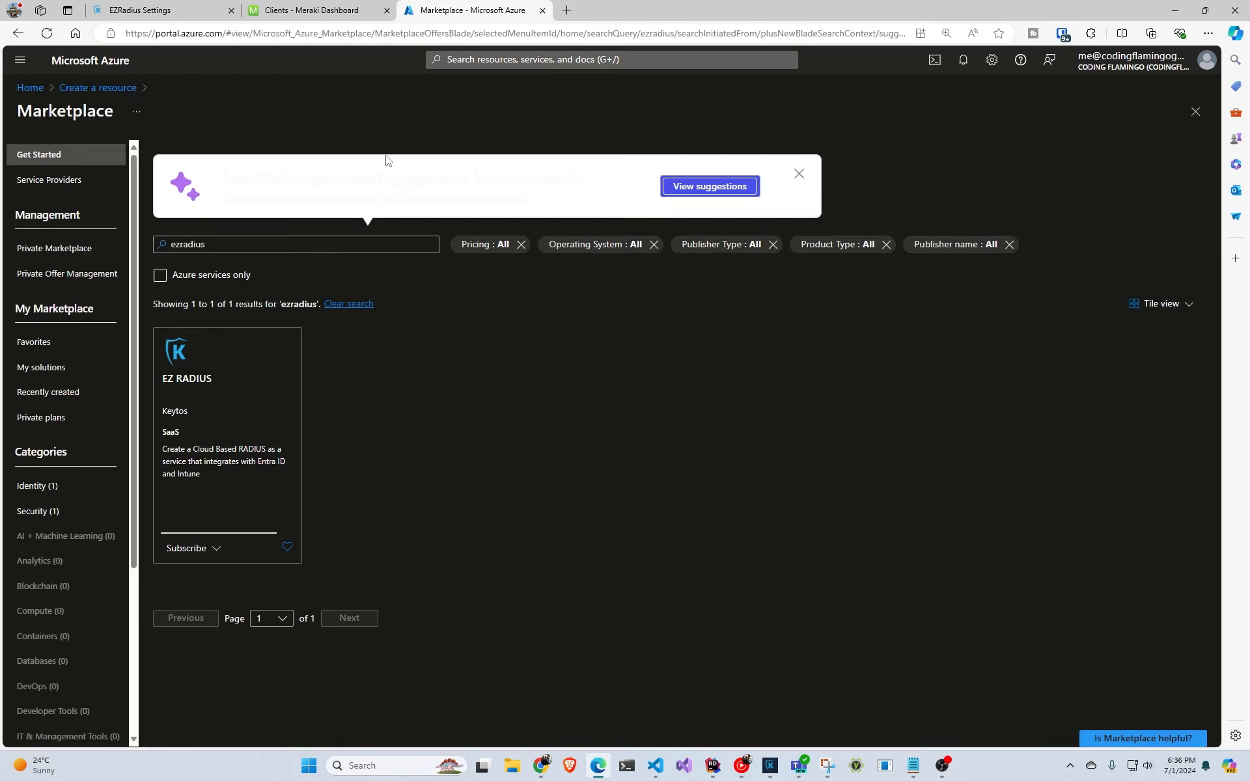
click(216, 394)
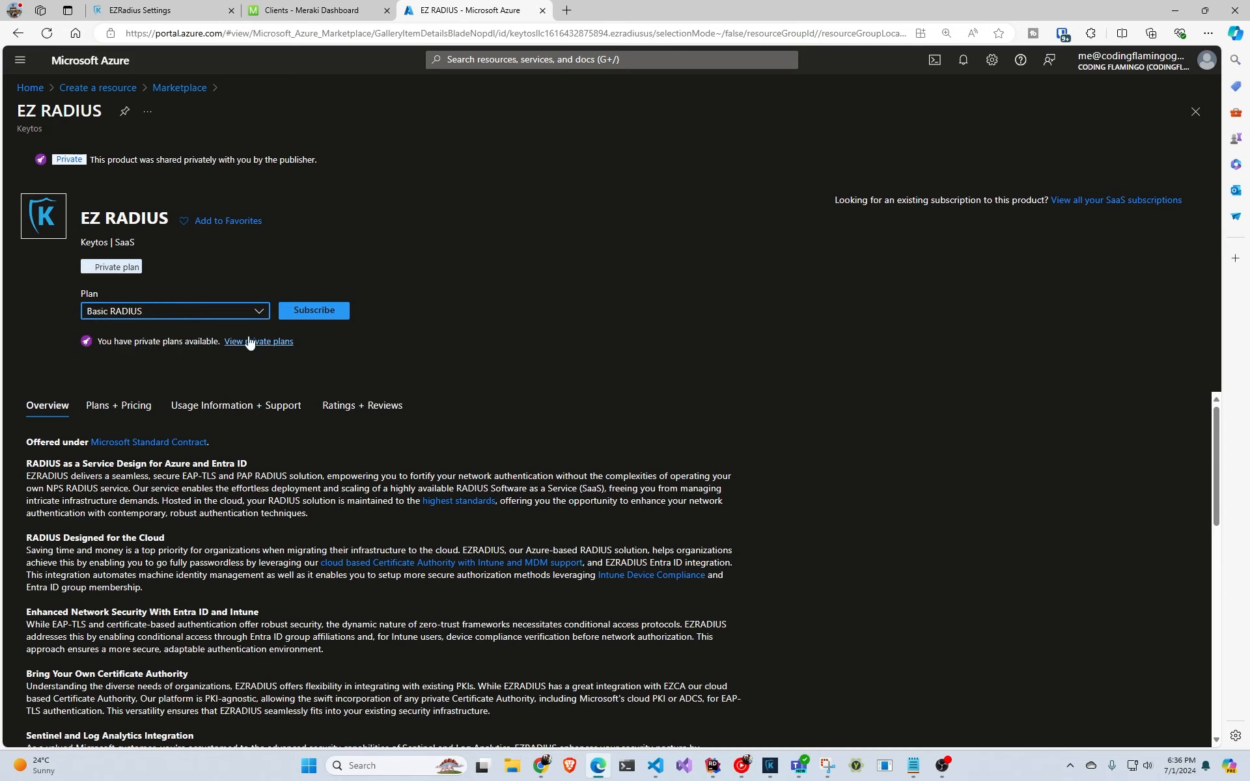
Start a subscription to the Basic RADIUS plan and name the SaaS resource CloudRadius24.
click(333, 311)
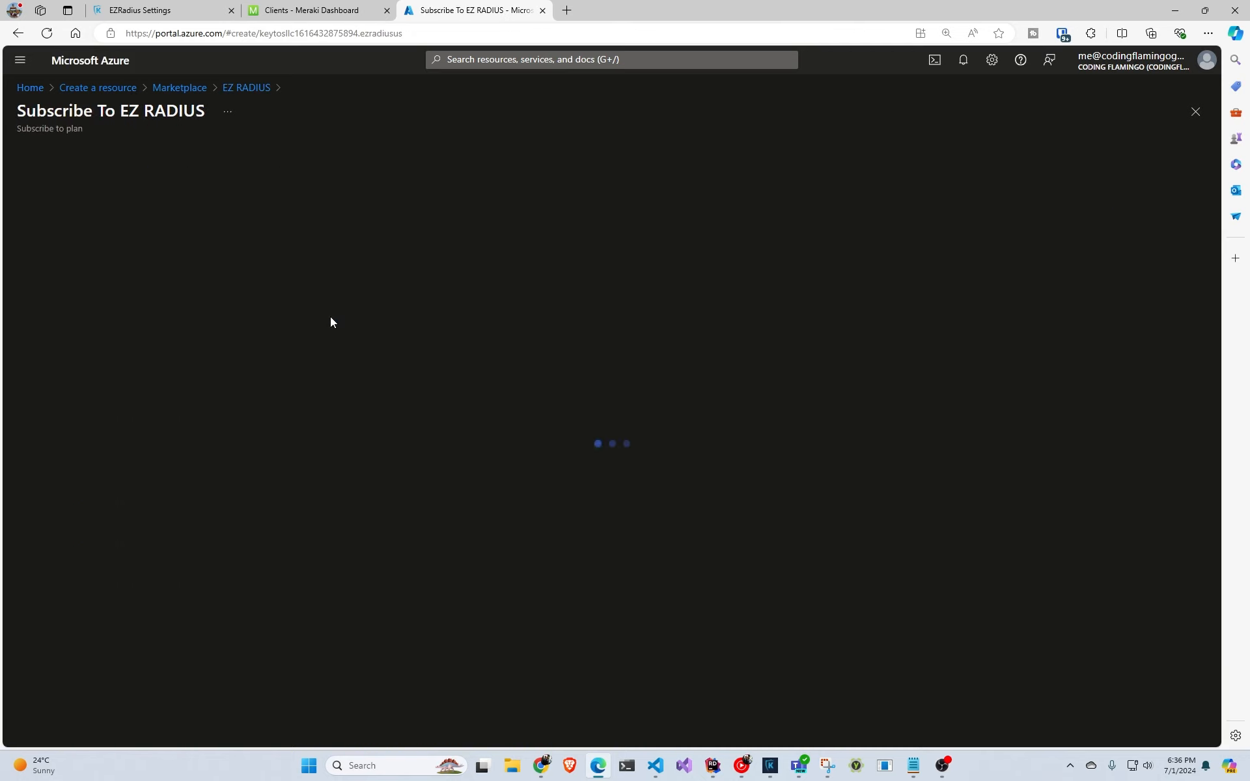
click(373, 390)
text(CloudRadius2)
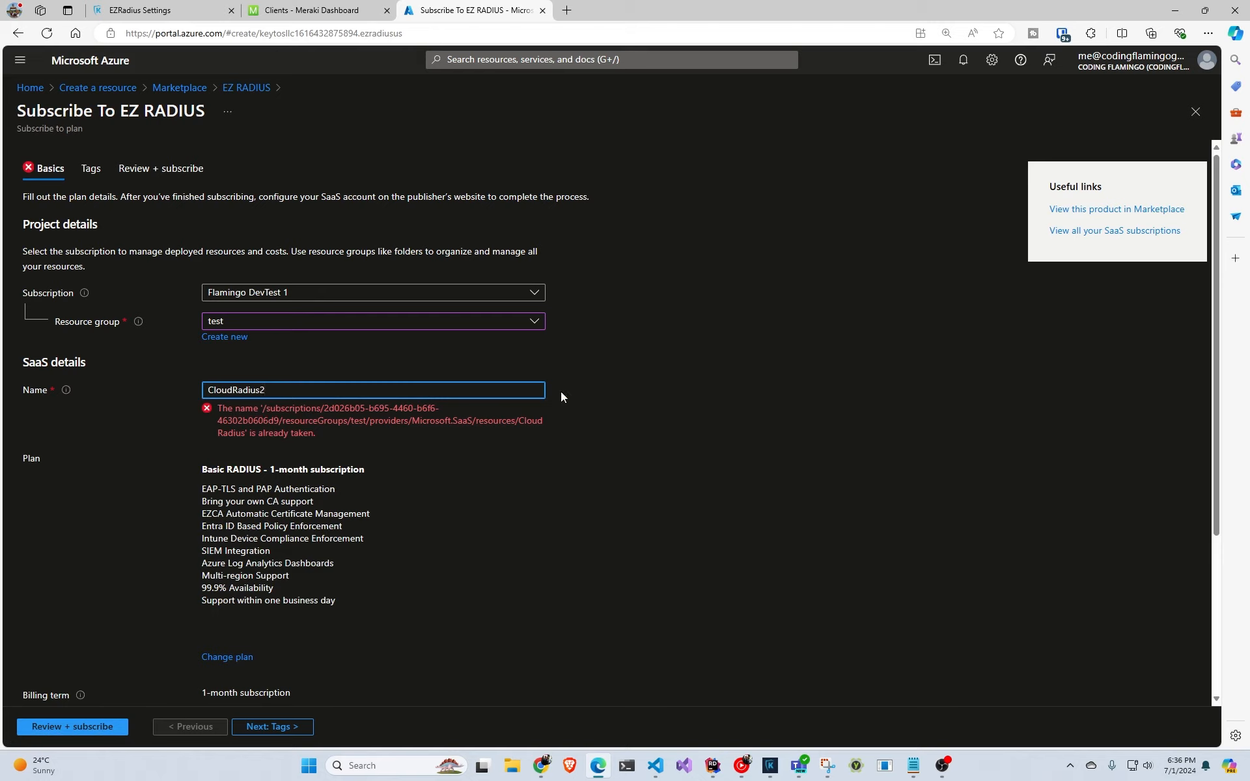
click(560, 392)
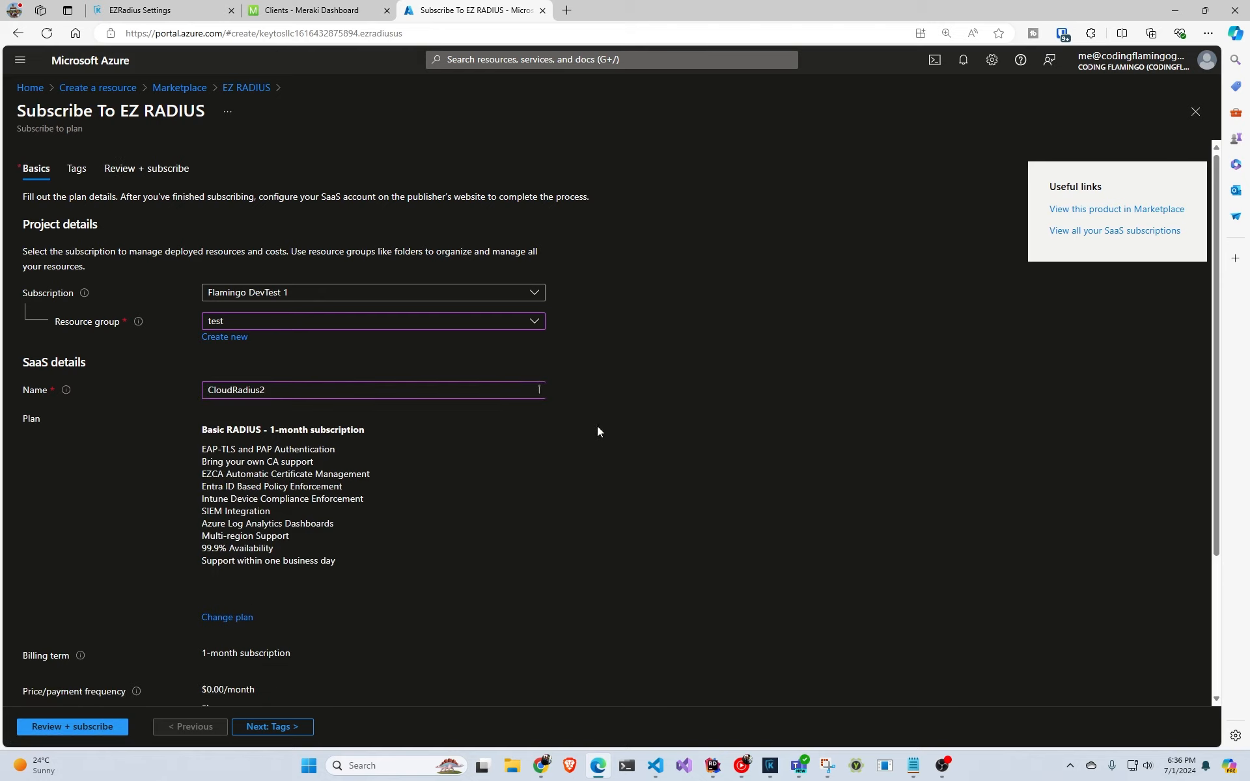
click(429, 384)
text(4)
Review the plan details, complete the EZ RADIUS subscription, and go on to configure the account on the publisher's website.
scroll(494, 487, down, 3)
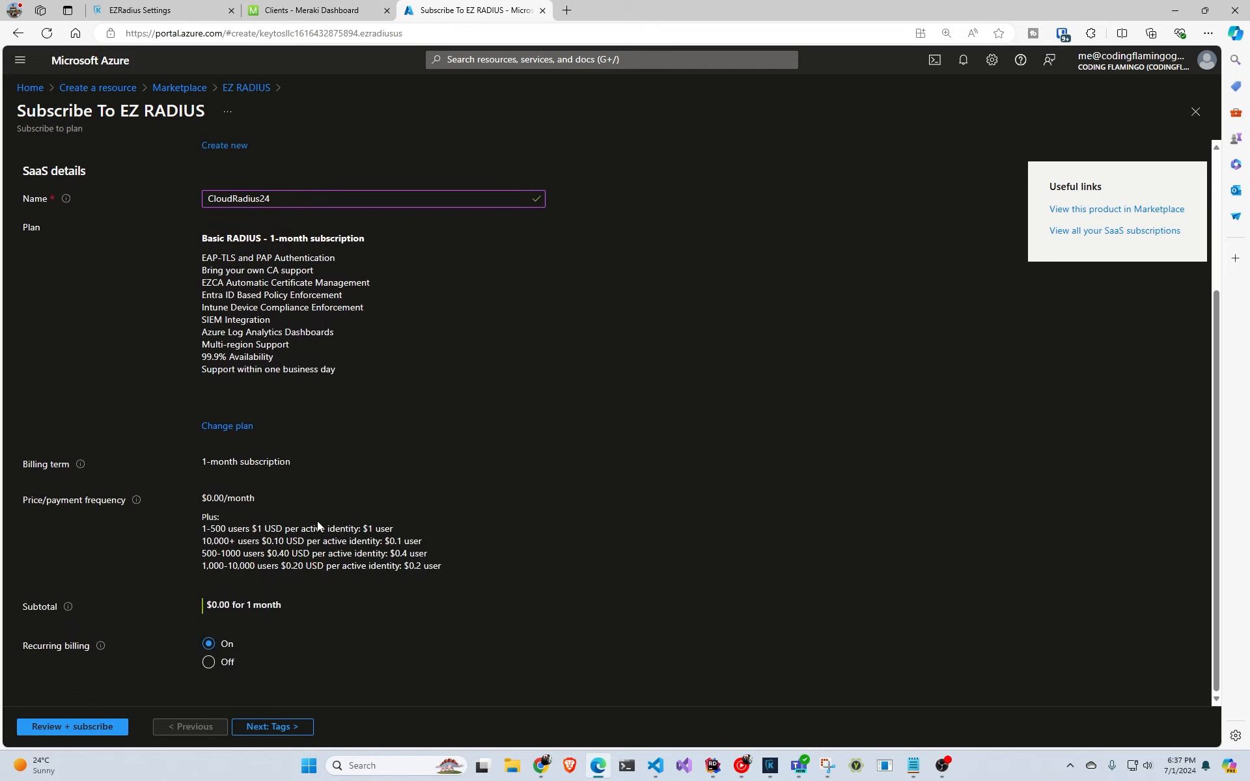
click(97, 725)
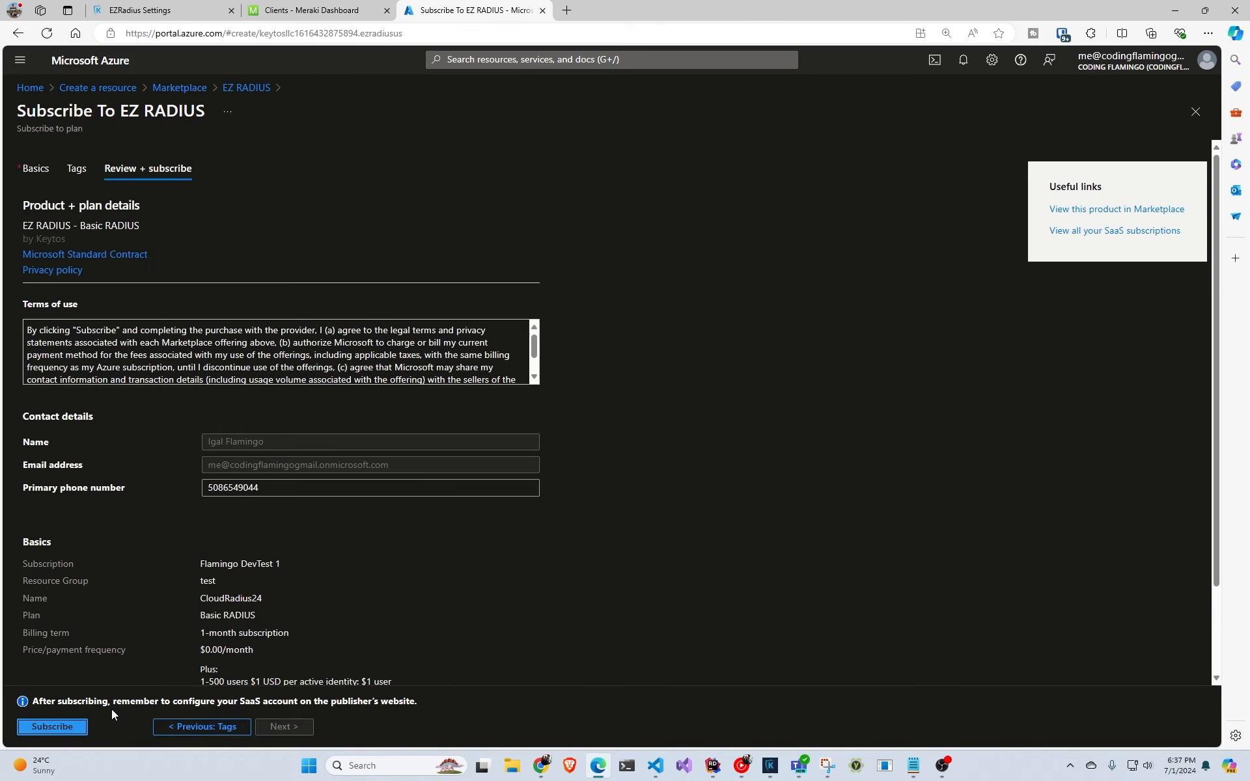
scroll(252, 476, down, 2)
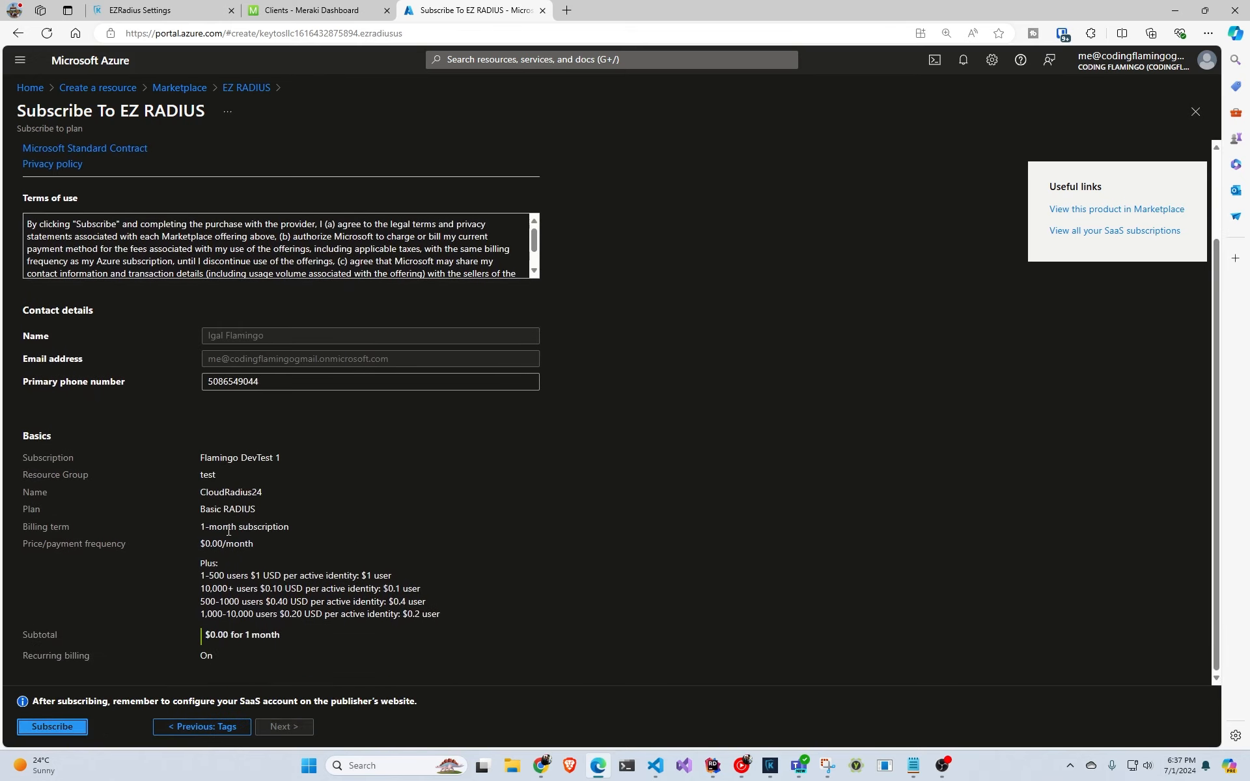
click(60, 729)
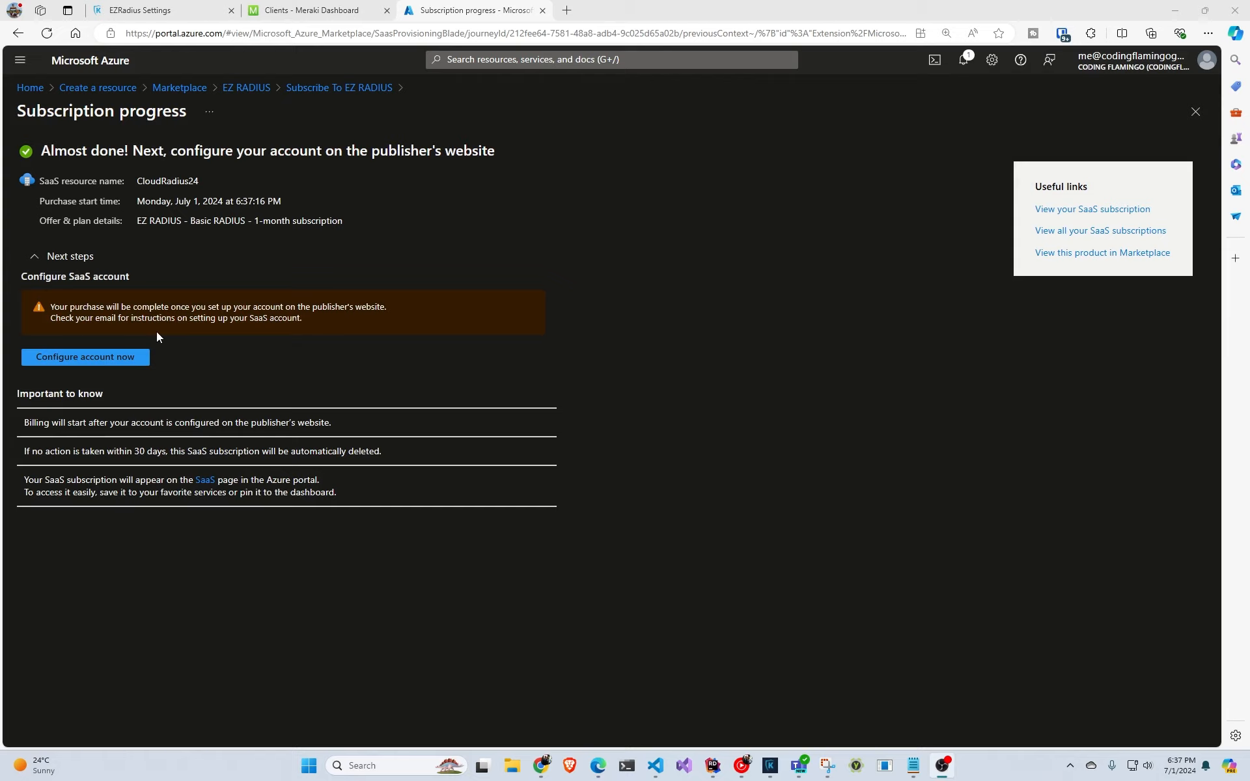
click(129, 358)
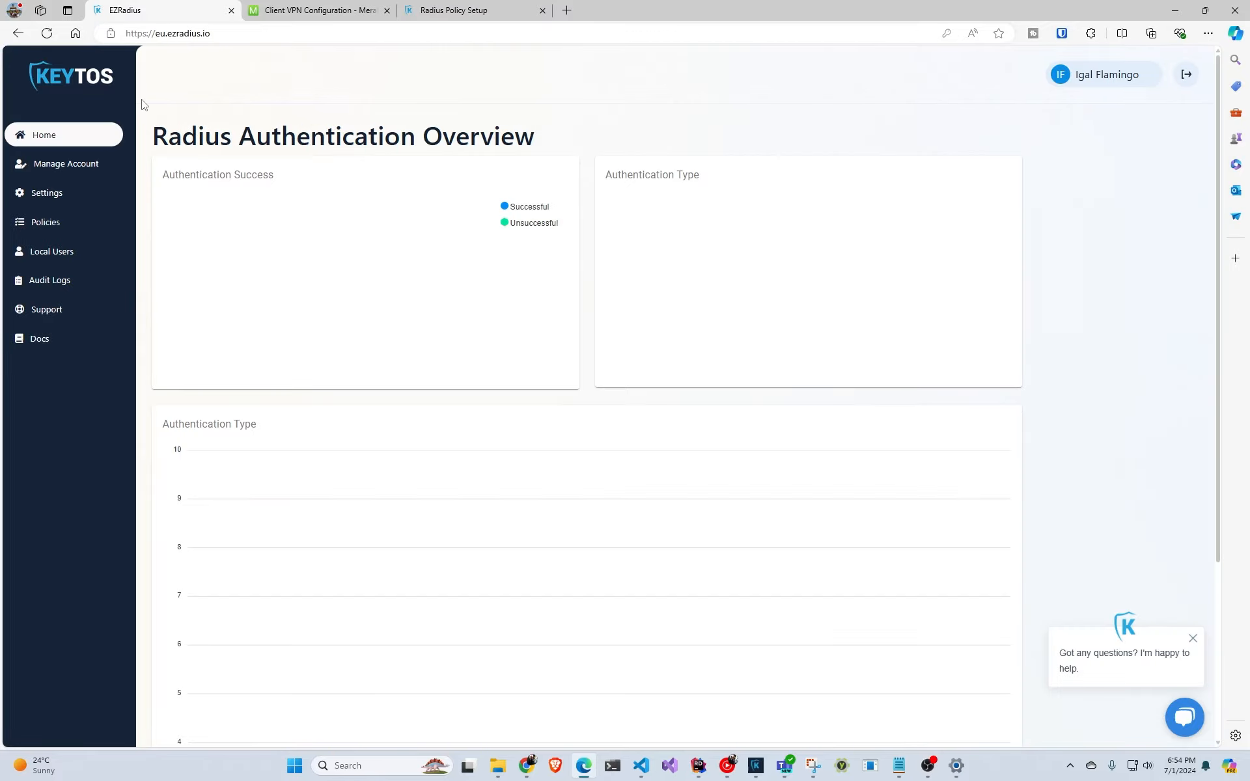
Open the EZRADIUS subscription settings and review the administrator roles, SIEM, local user and password requirement options.
click(80, 199)
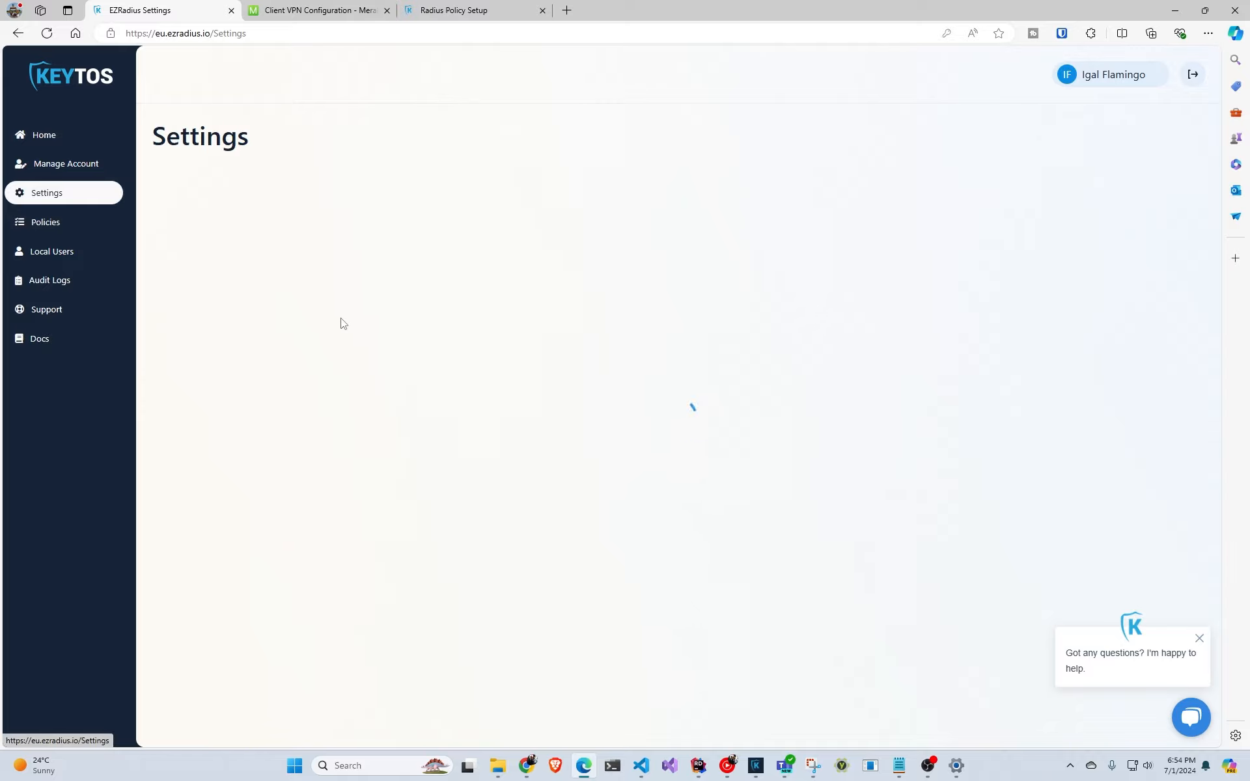
scroll(343, 324, down, 5)
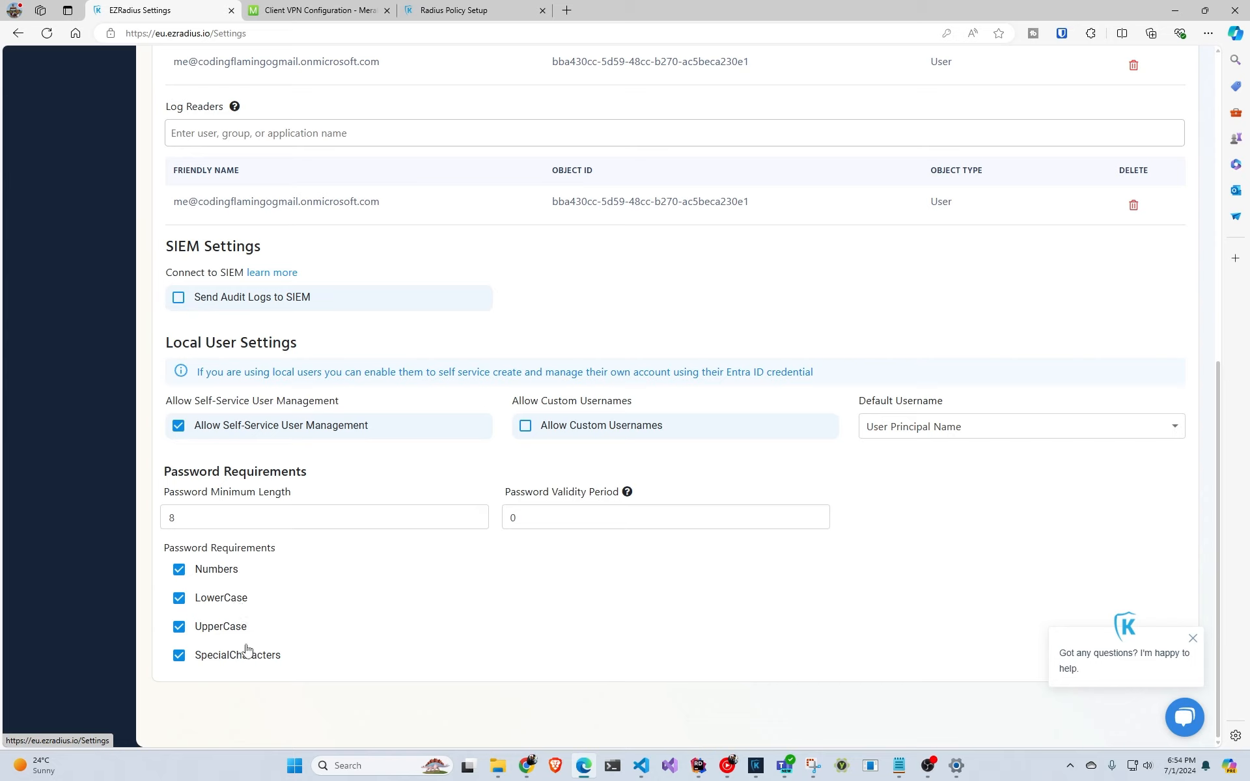
mouse_move(585, 504)
scroll(169, 312, up, 9)
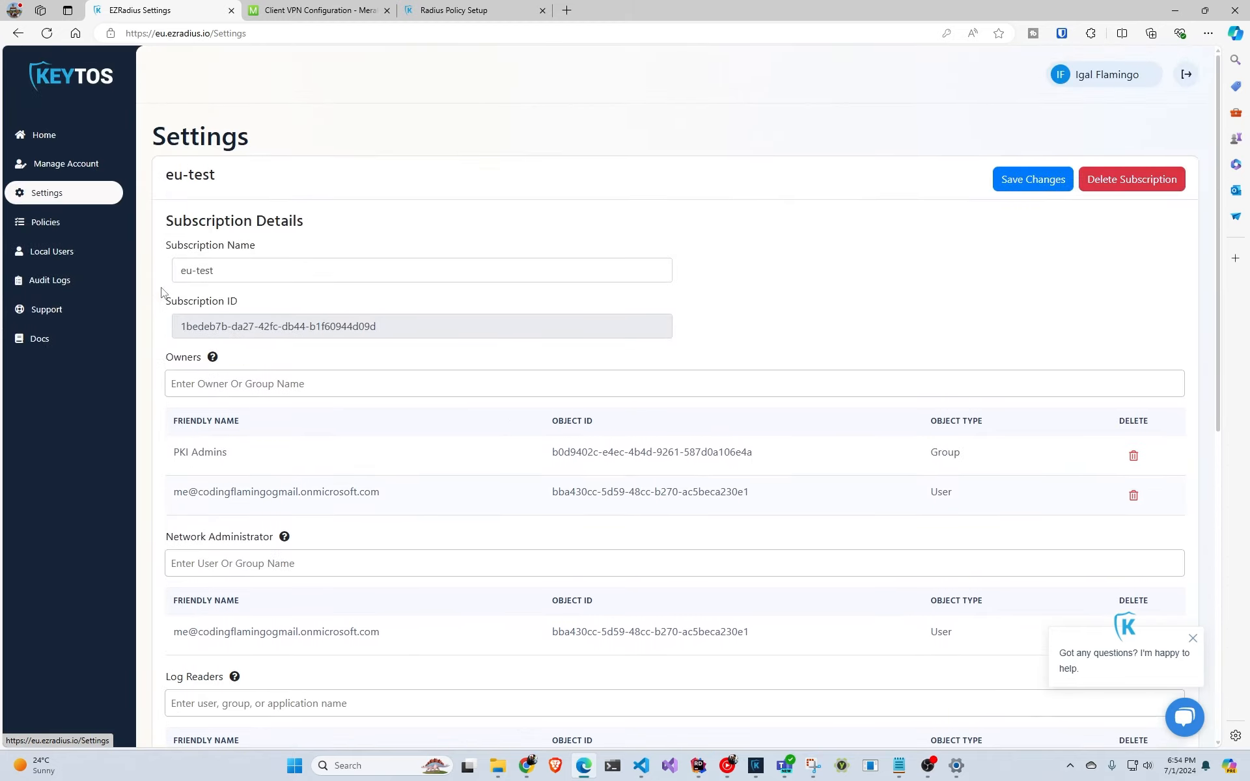
Open the RADIUS policies and select the shared secret of the allowed IP address in the new policy.
click(85, 225)
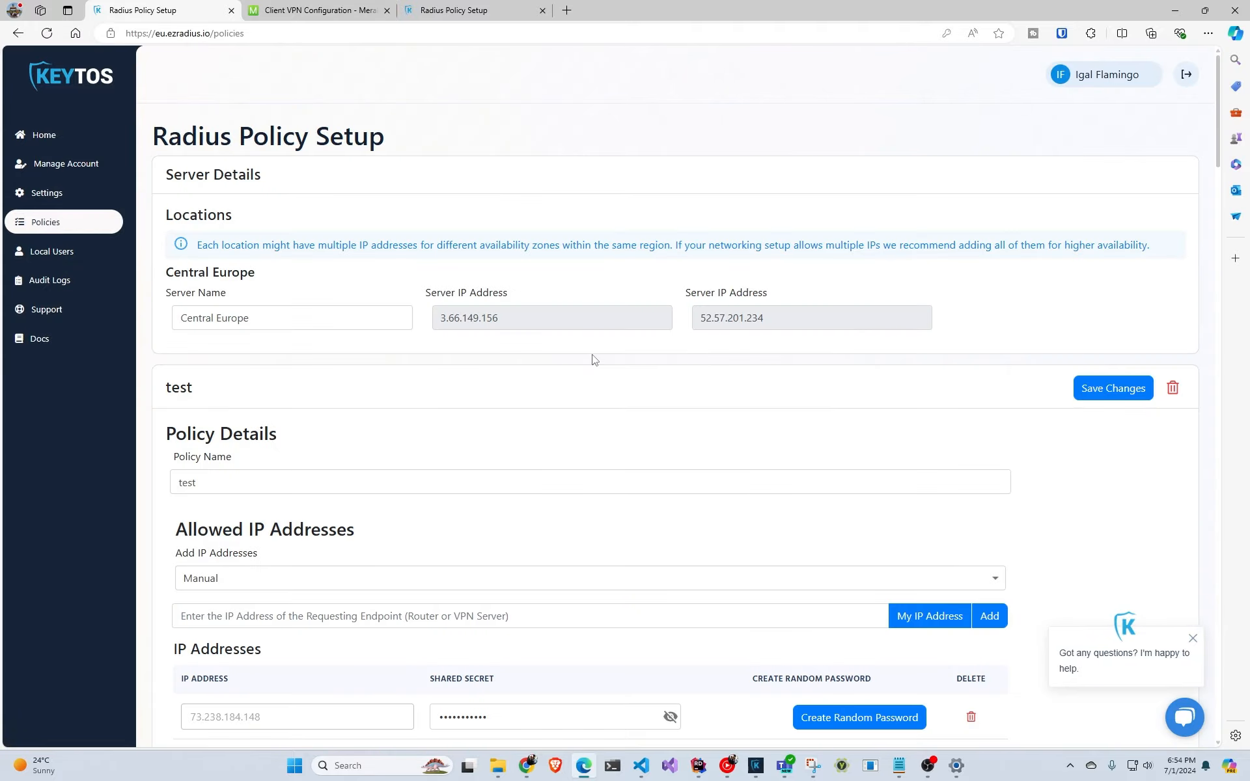
scroll(594, 361, down, 10)
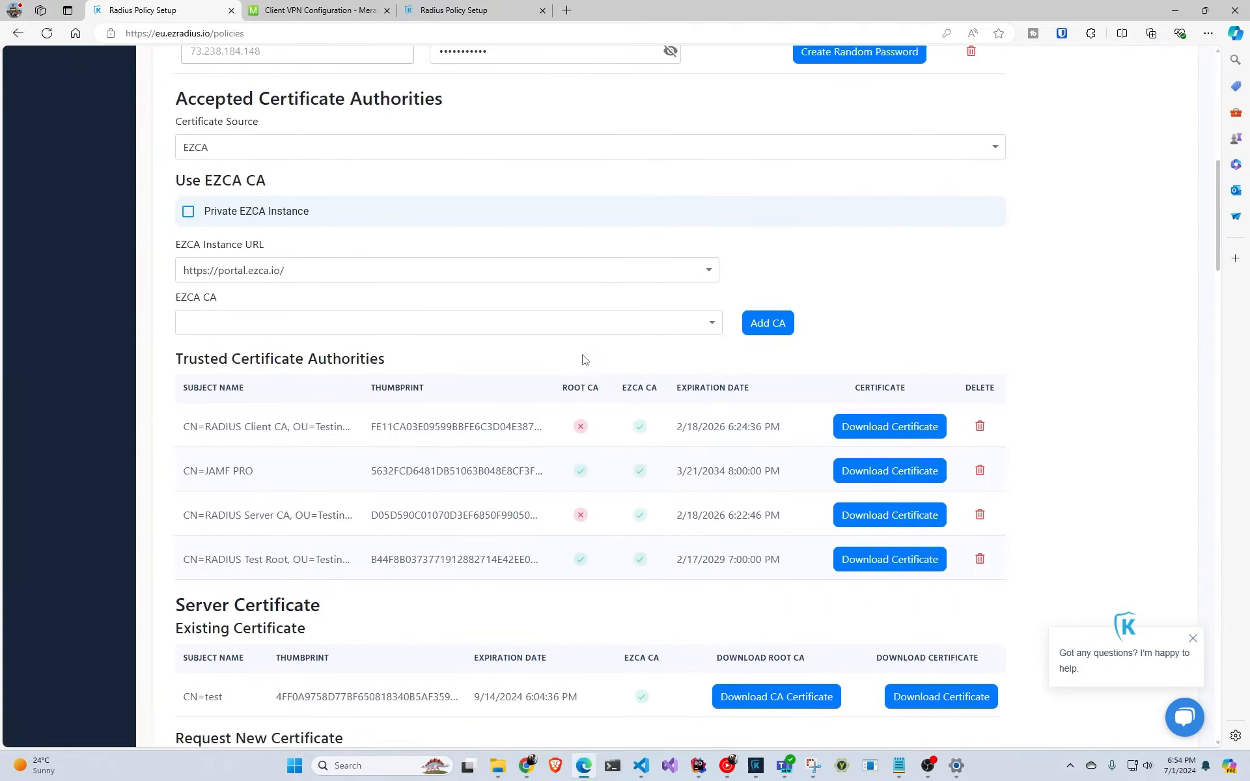
scroll(584, 360, down, 15)
scroll(575, 357, up, 20)
drag(617, 244, 440, 243)
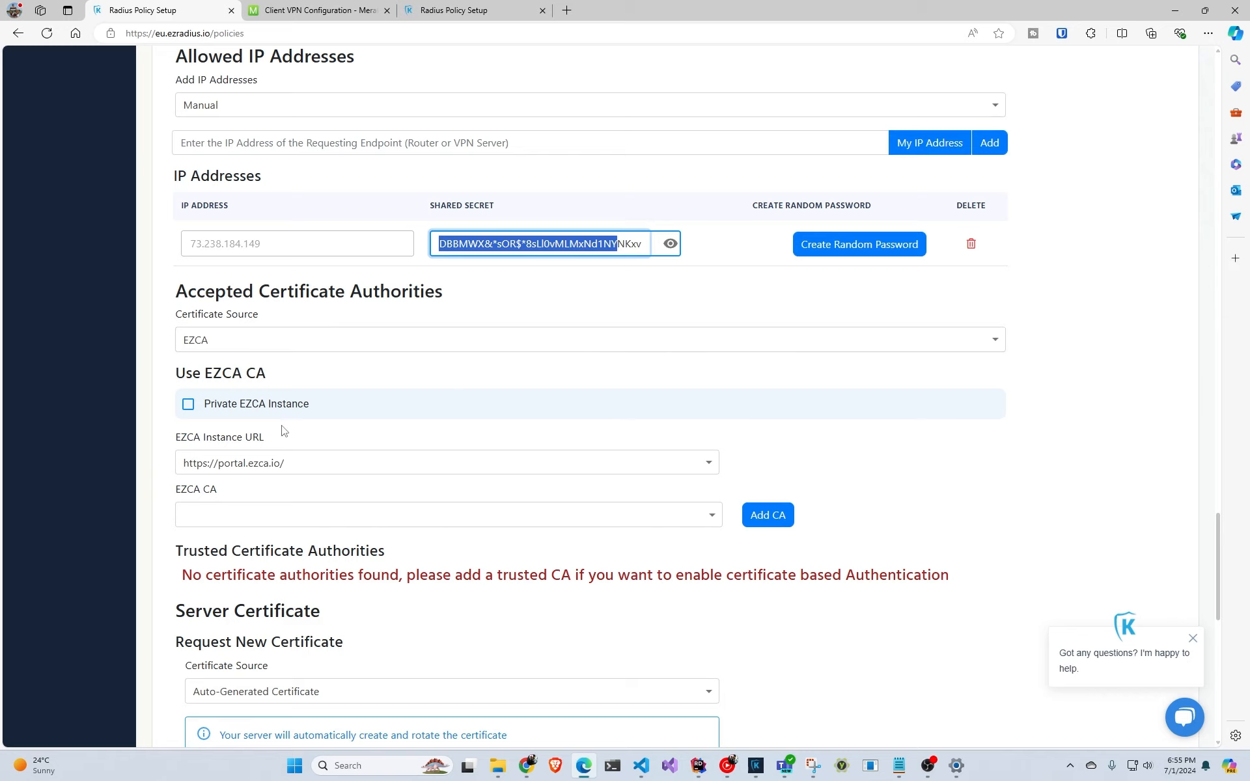
Add an access policy named vpn with password authentication enabled to the new RADIUS policy.
scroll(283, 429, down, 2)
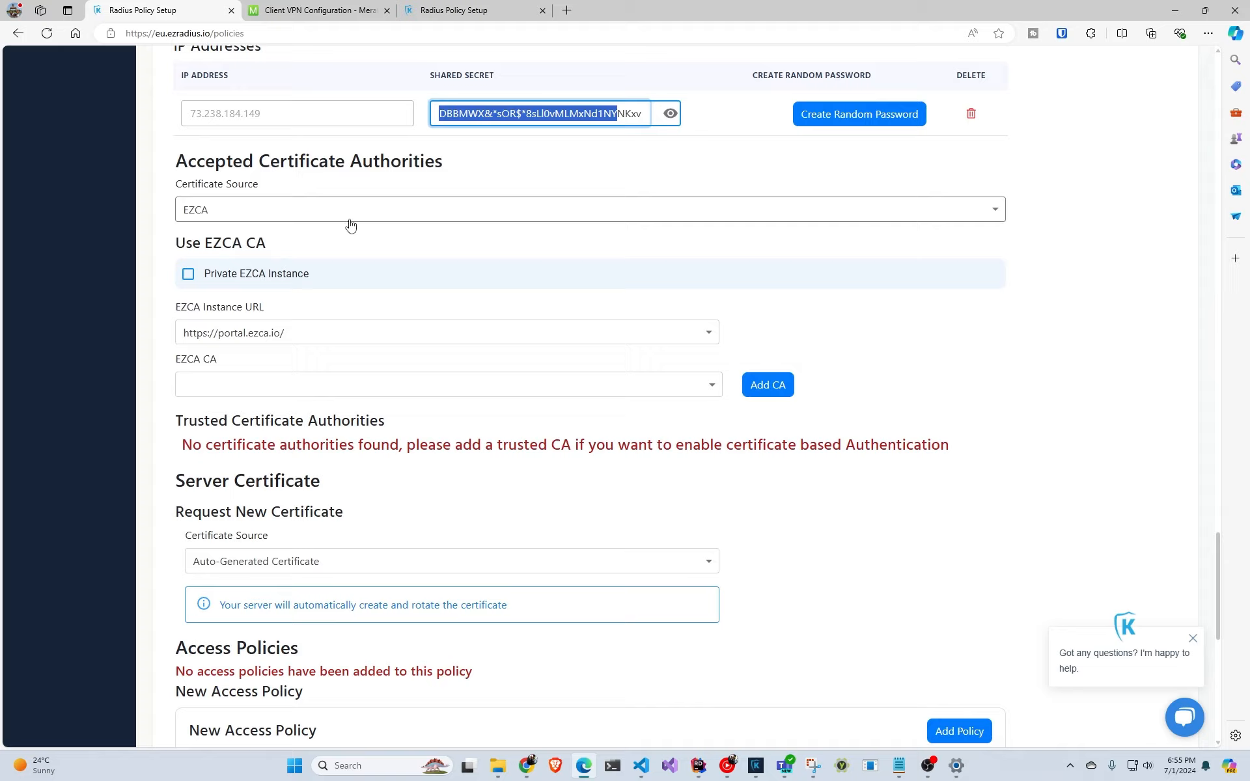
scroll(350, 224, down, 6)
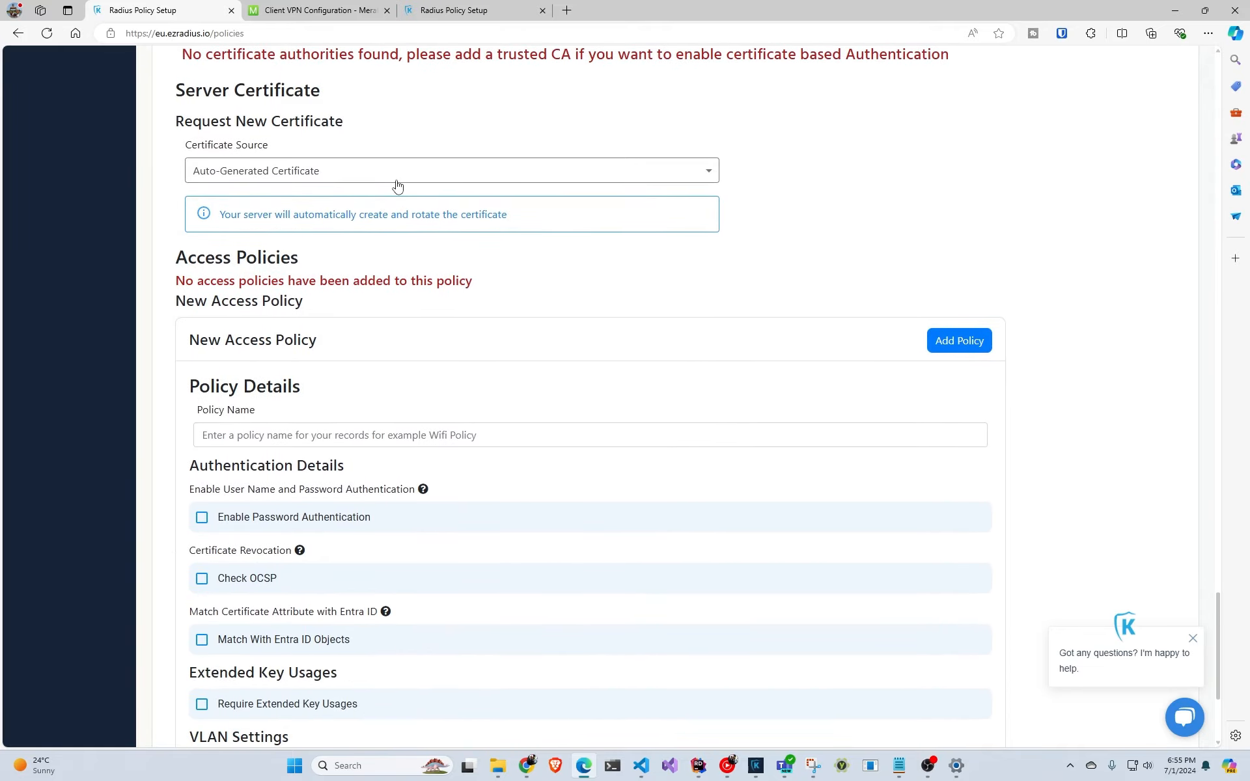
scroll(416, 208, down, 2)
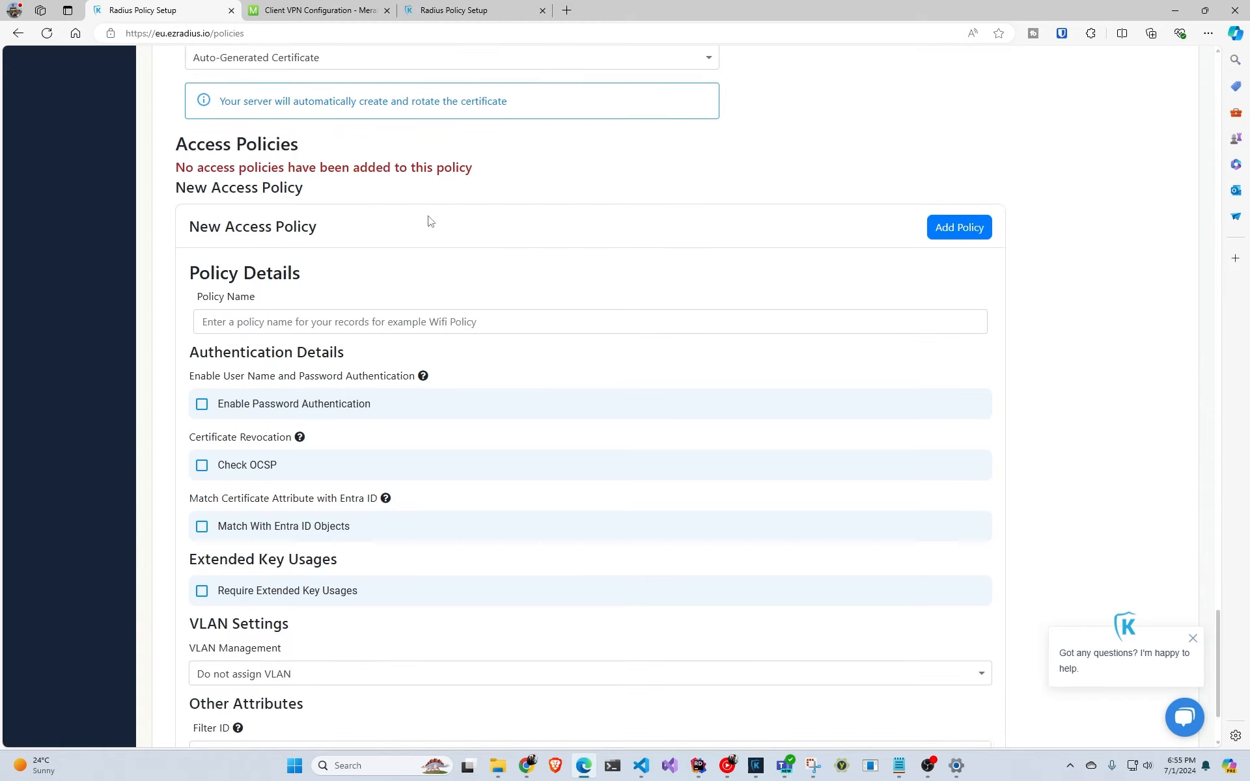
click(459, 312)
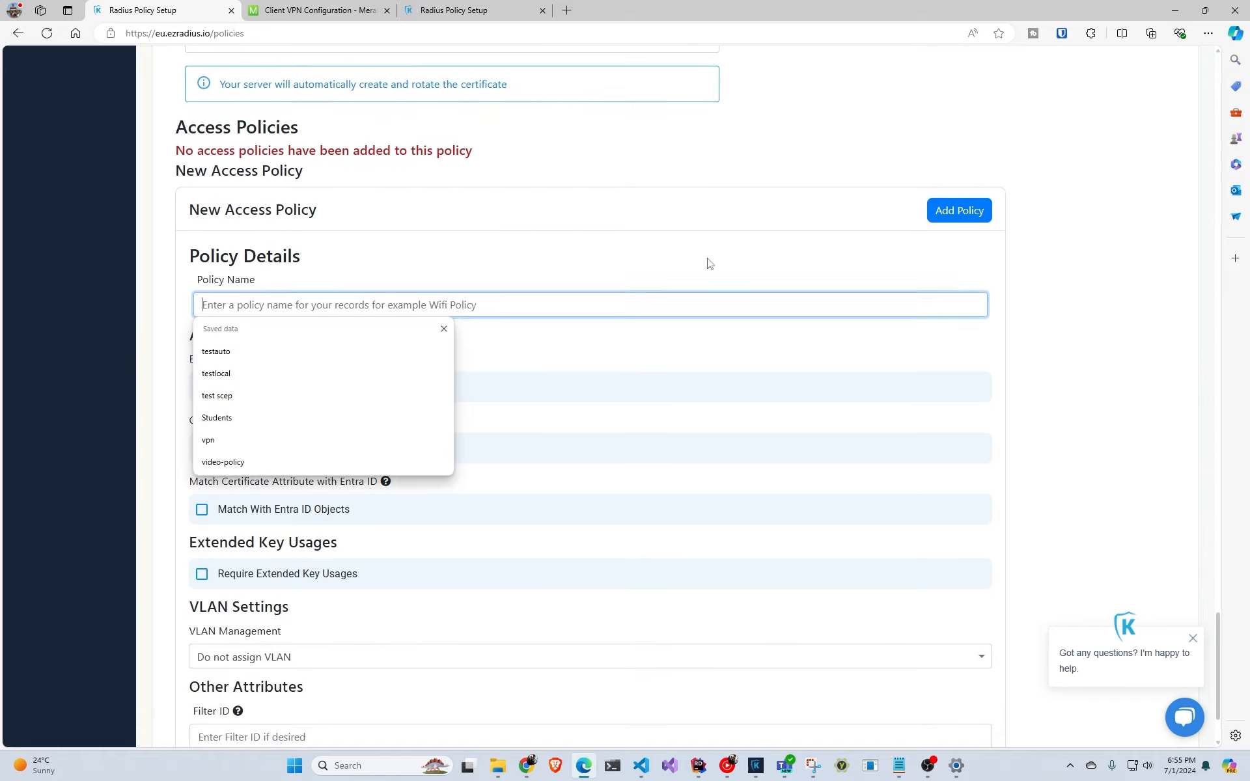
text(vpn)
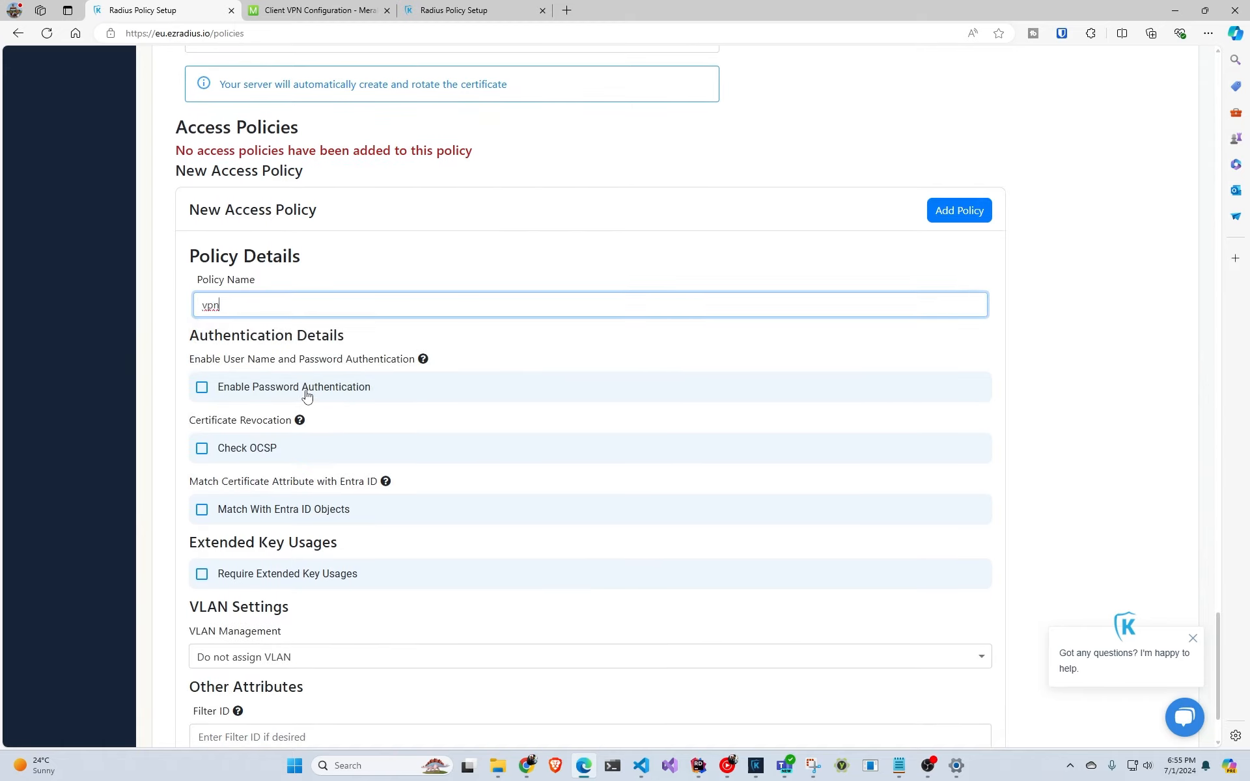
click(306, 391)
scroll(460, 363, down, 3)
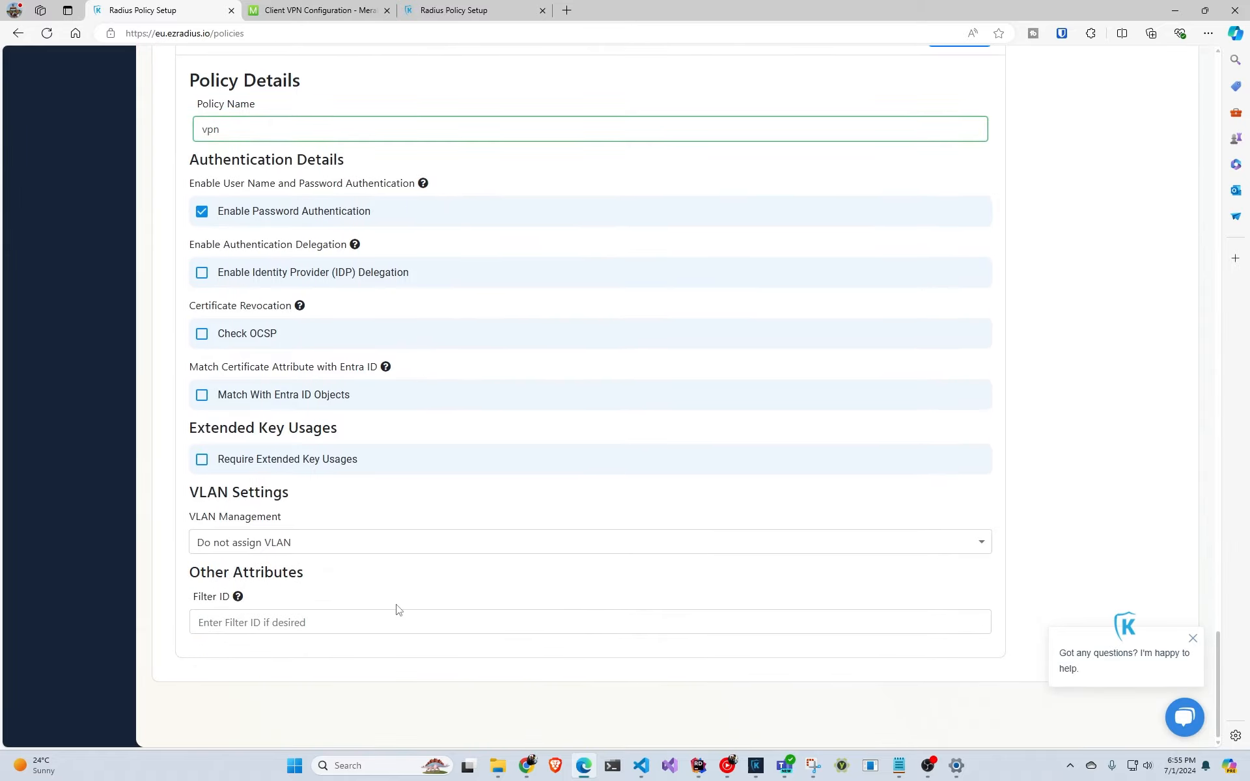
scroll(447, 600, up, 1)
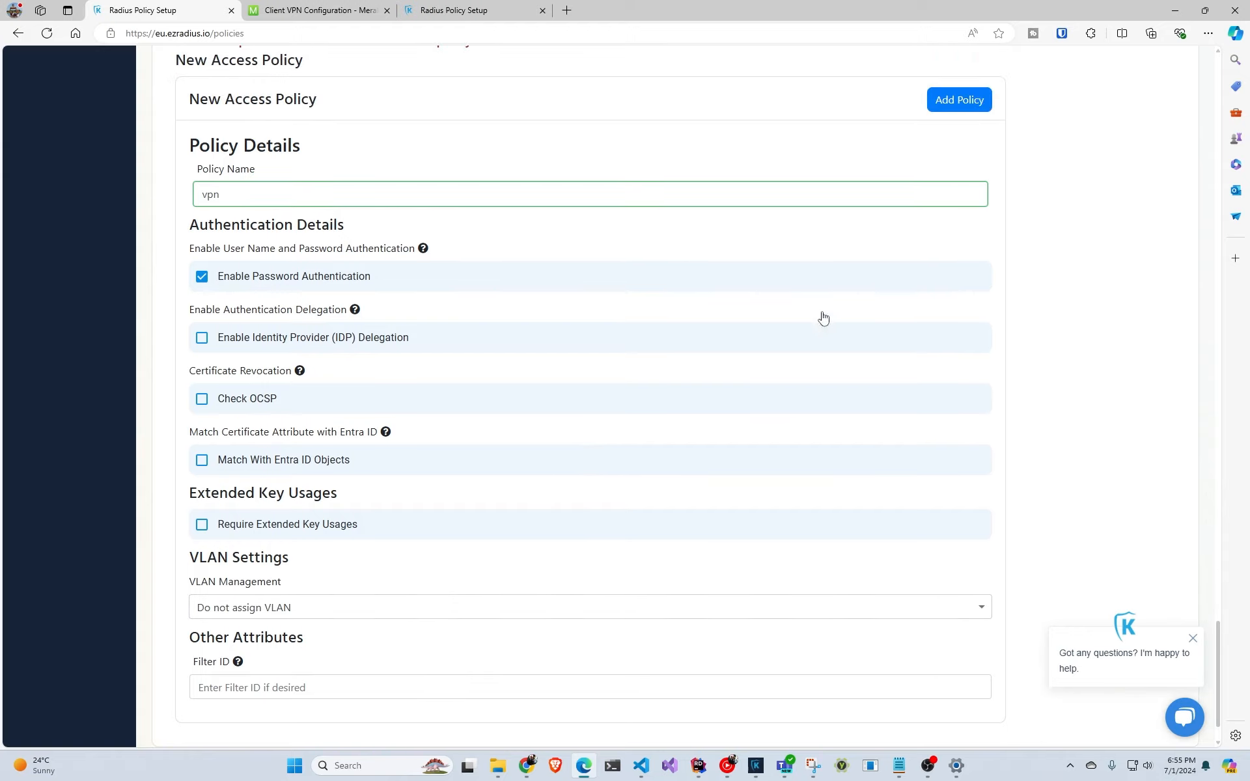
click(957, 101)
Create the new RADIUS policy named vpn with its configured settings.
scroll(864, 324, up, 7)
scroll(866, 327, up, 10)
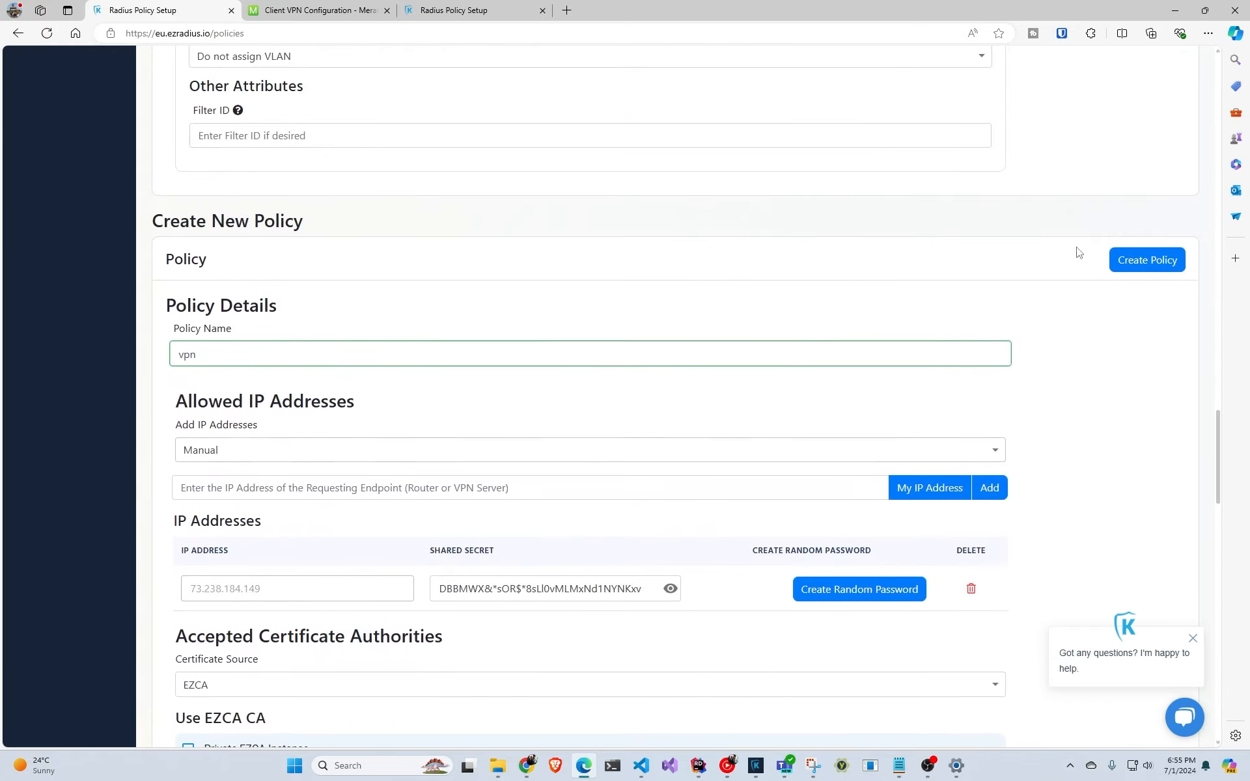
click(1142, 262)
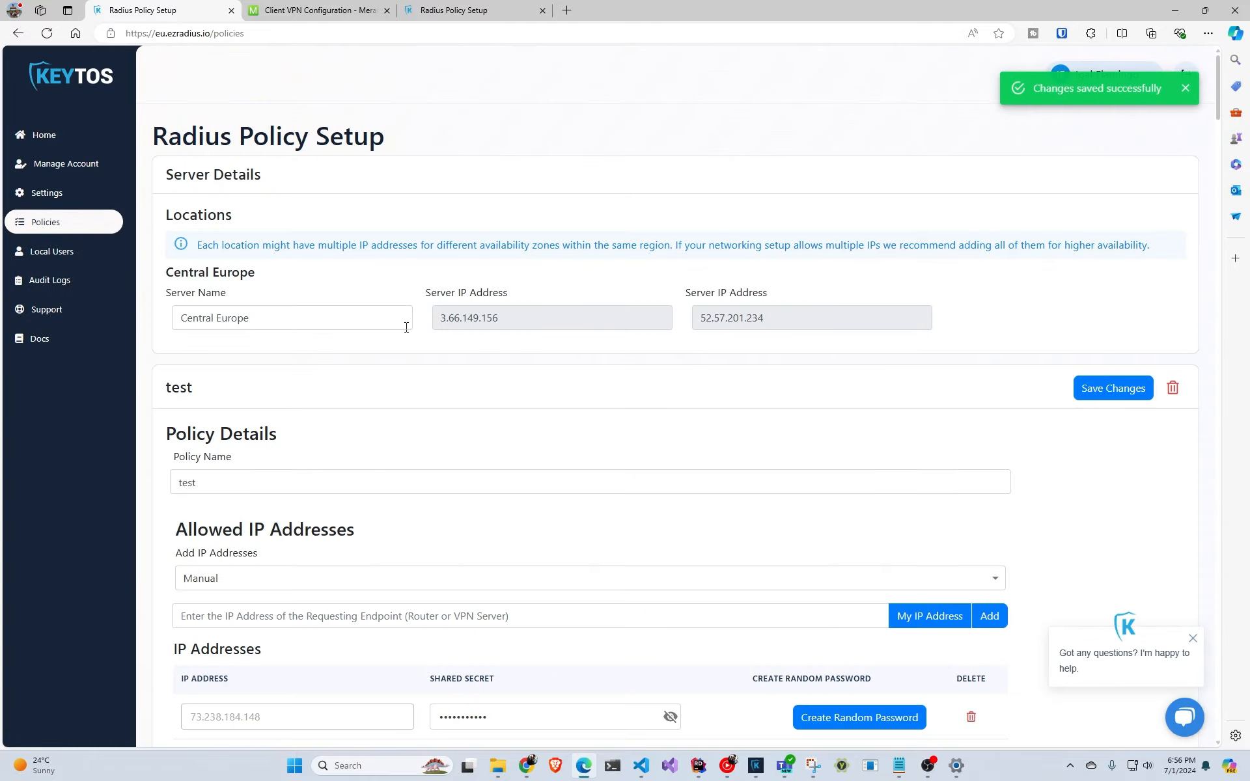
Create the network credentials for the account by entering its password, and dismiss the browser's offer to save it.
click(60, 135)
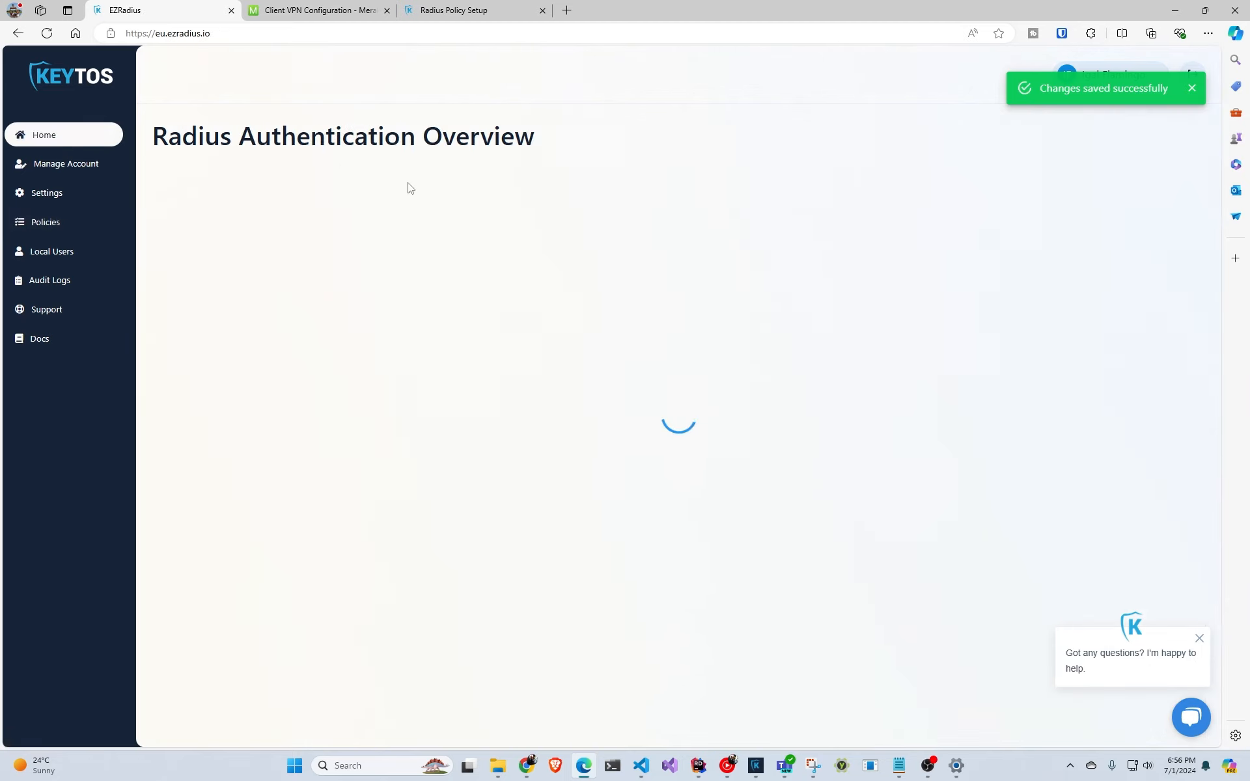
click(86, 193)
click(84, 176)
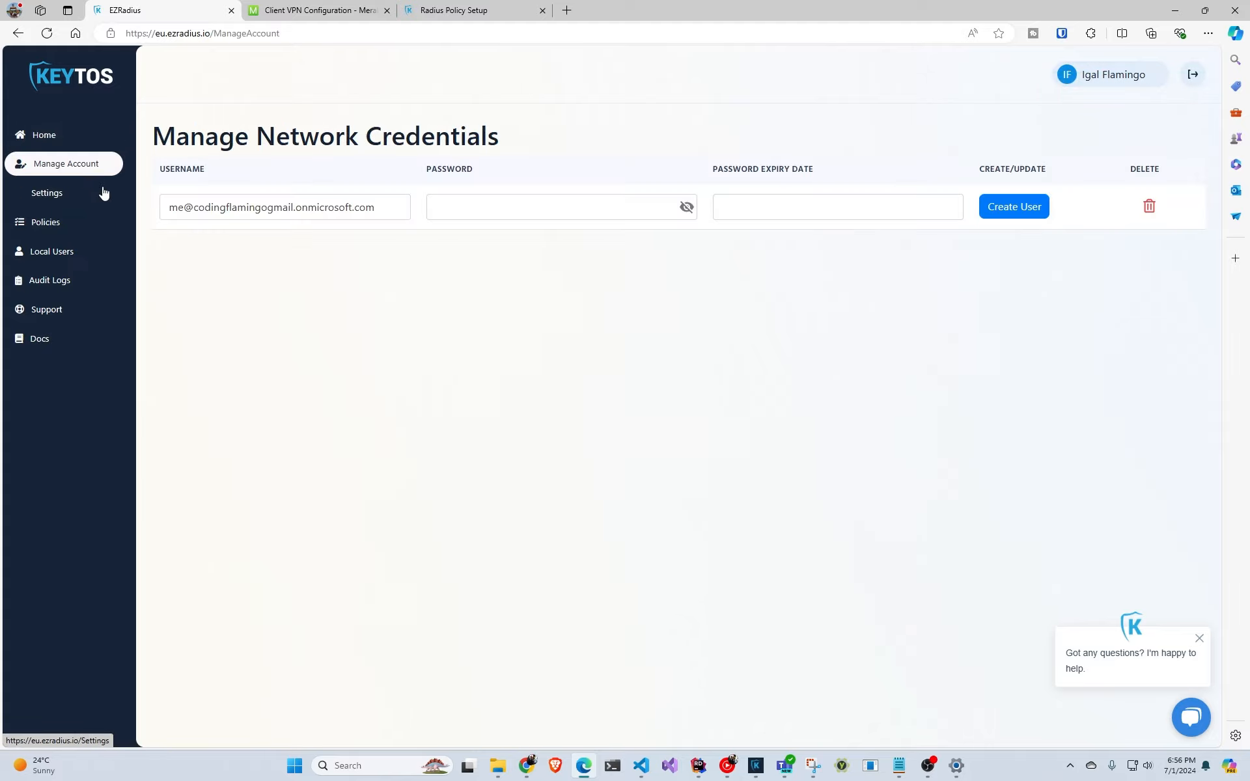
click(493, 209)
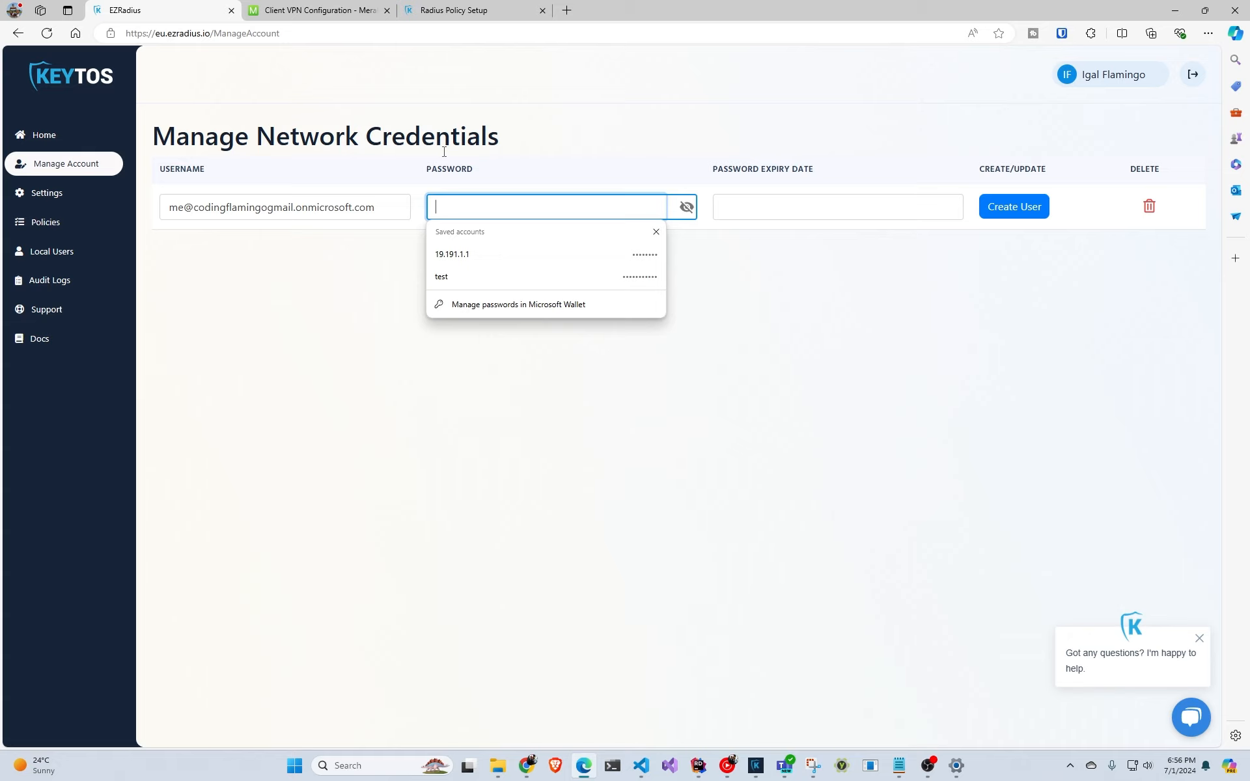
text(••)
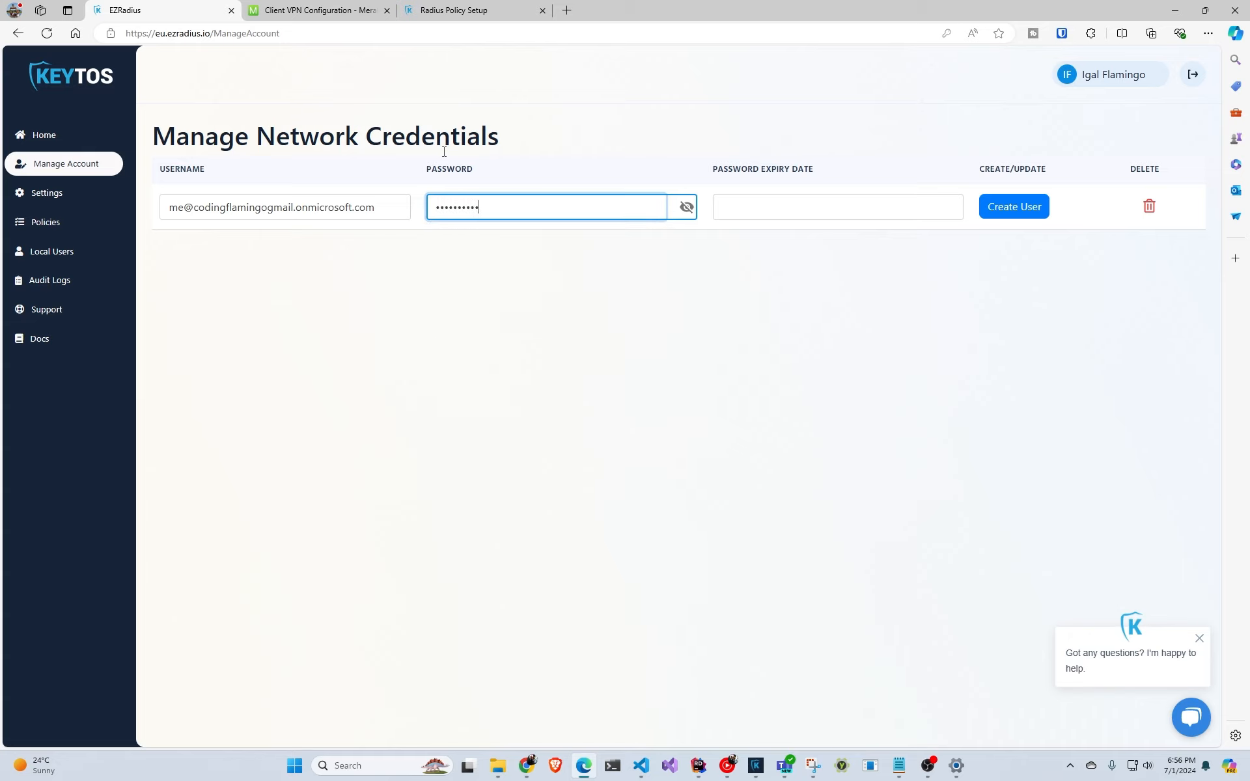
click(1008, 209)
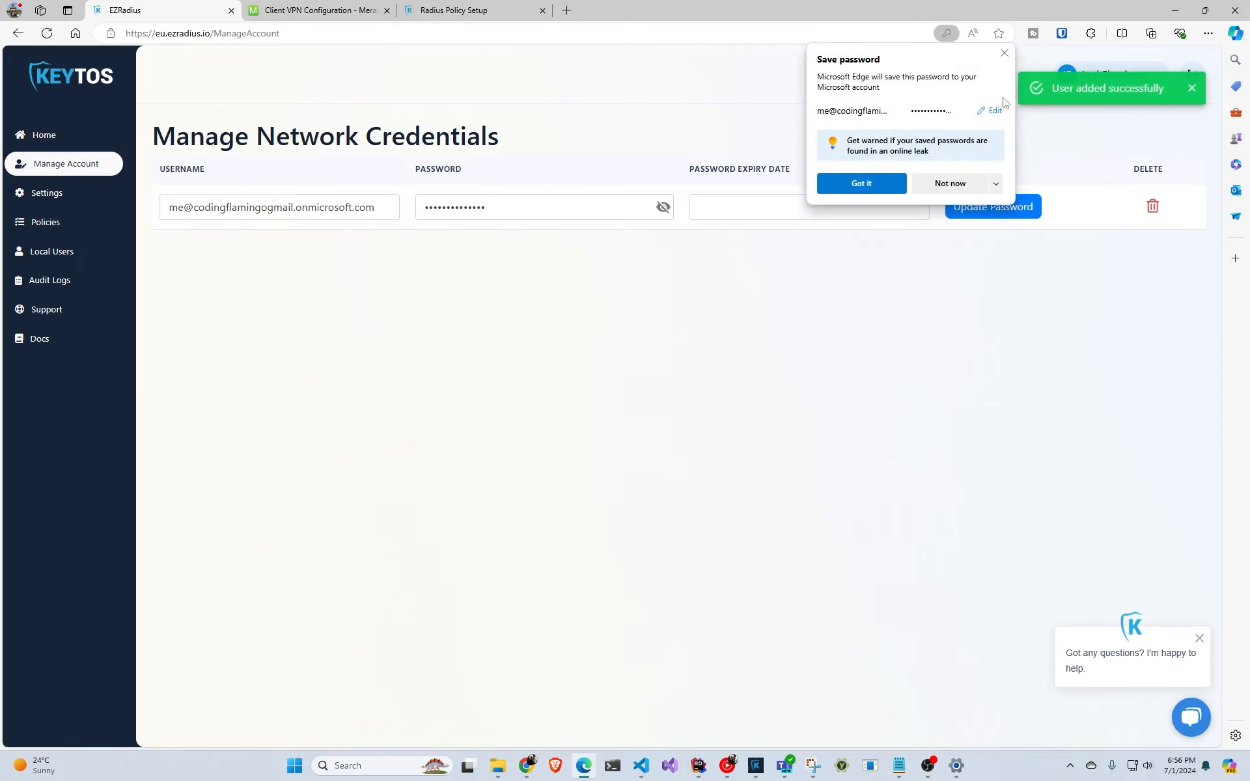
click(1003, 54)
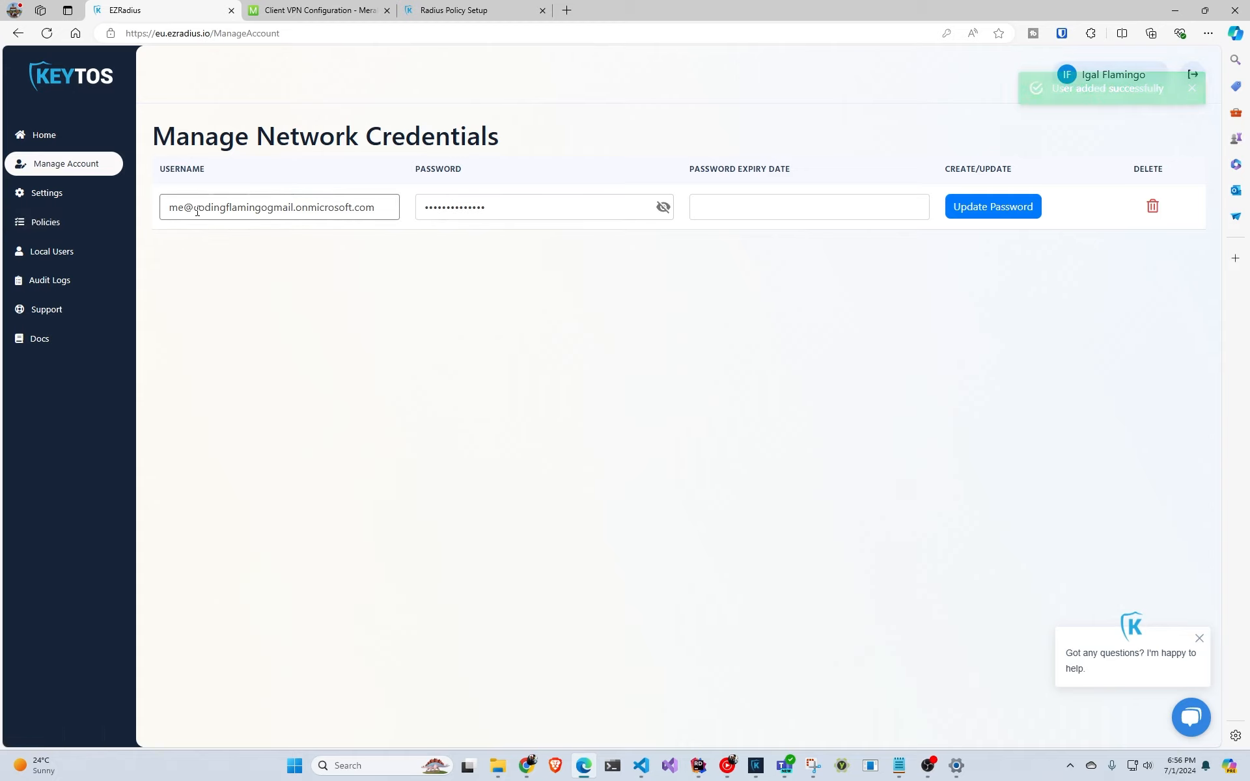
Open the EZRADIUS policies and select the first server IP address, switch to Meraki, and enable the Client VPN server.
click(41, 230)
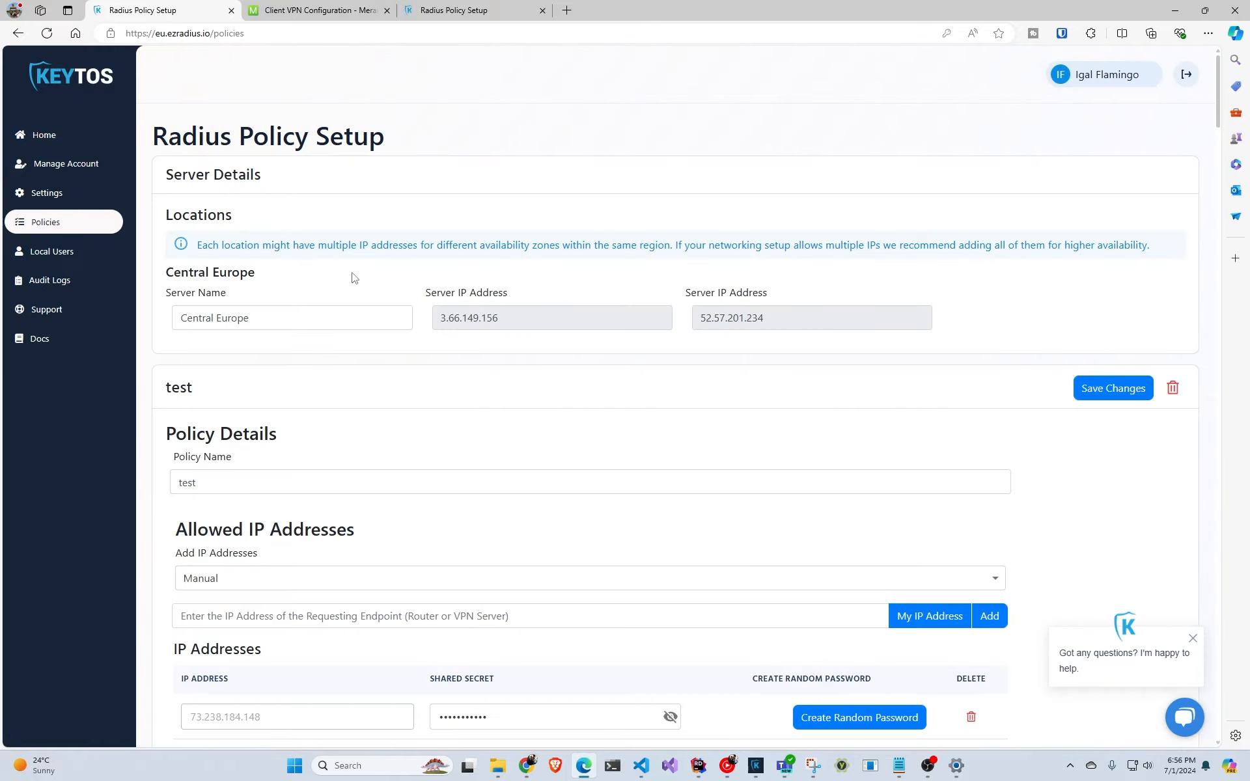
double_click(482, 317)
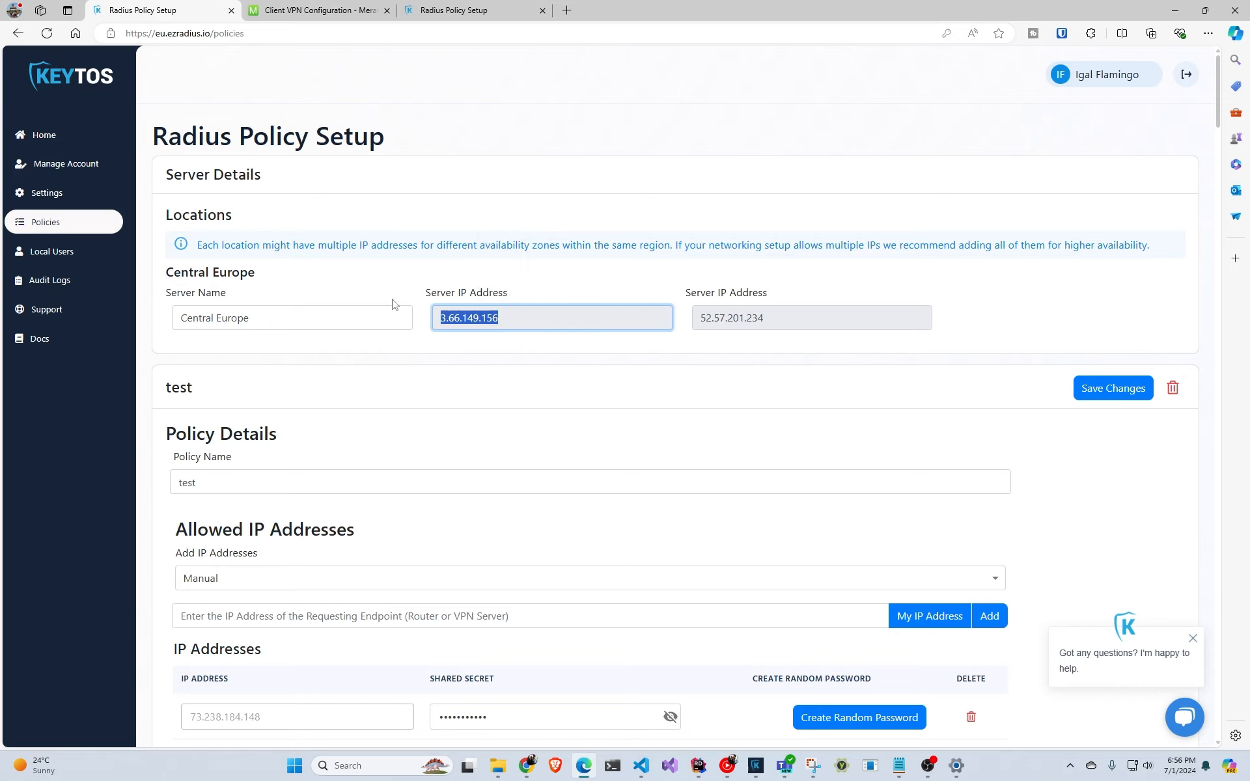
click(315, 12)
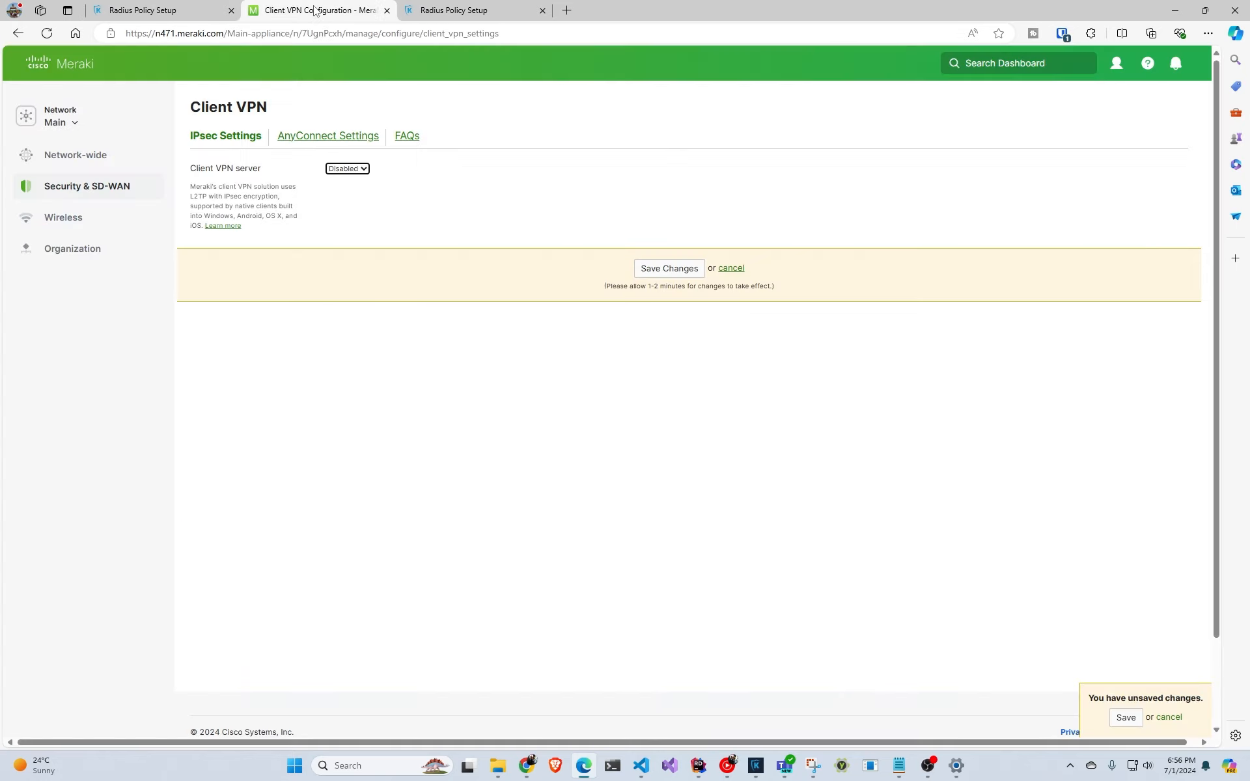
click(346, 169)
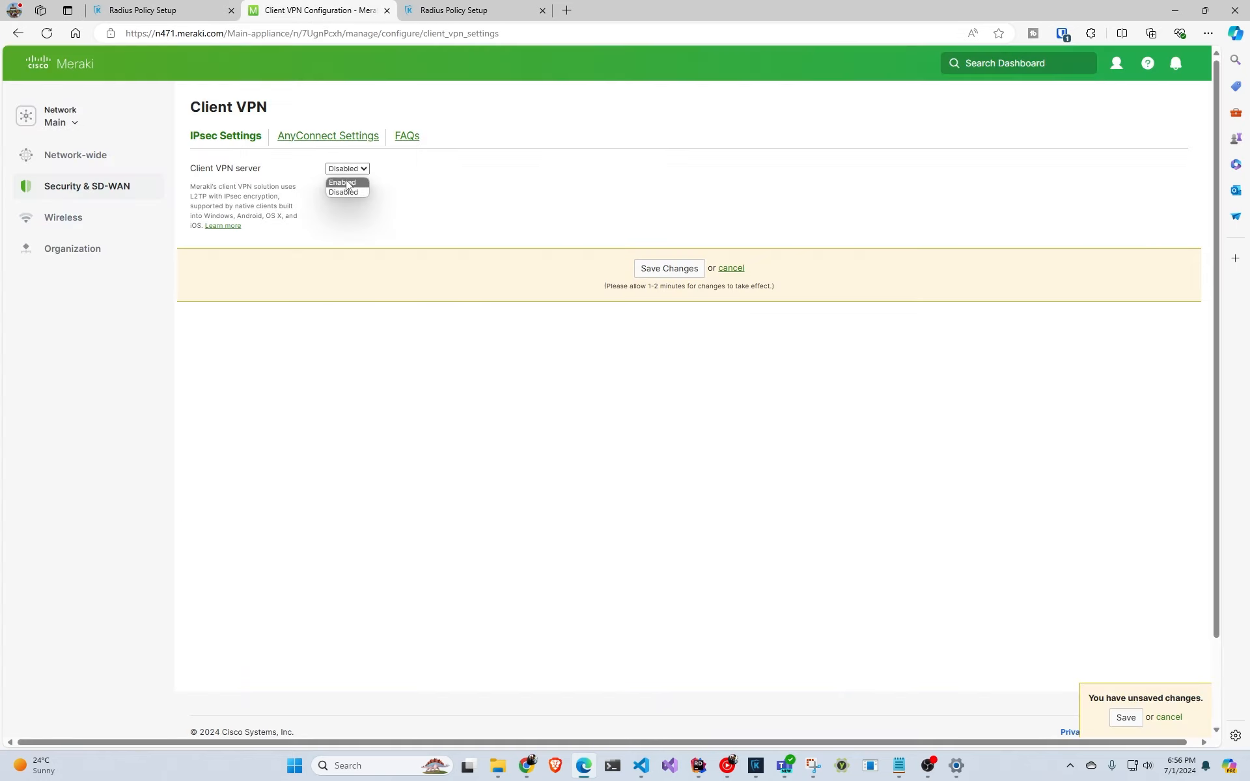
click(348, 183)
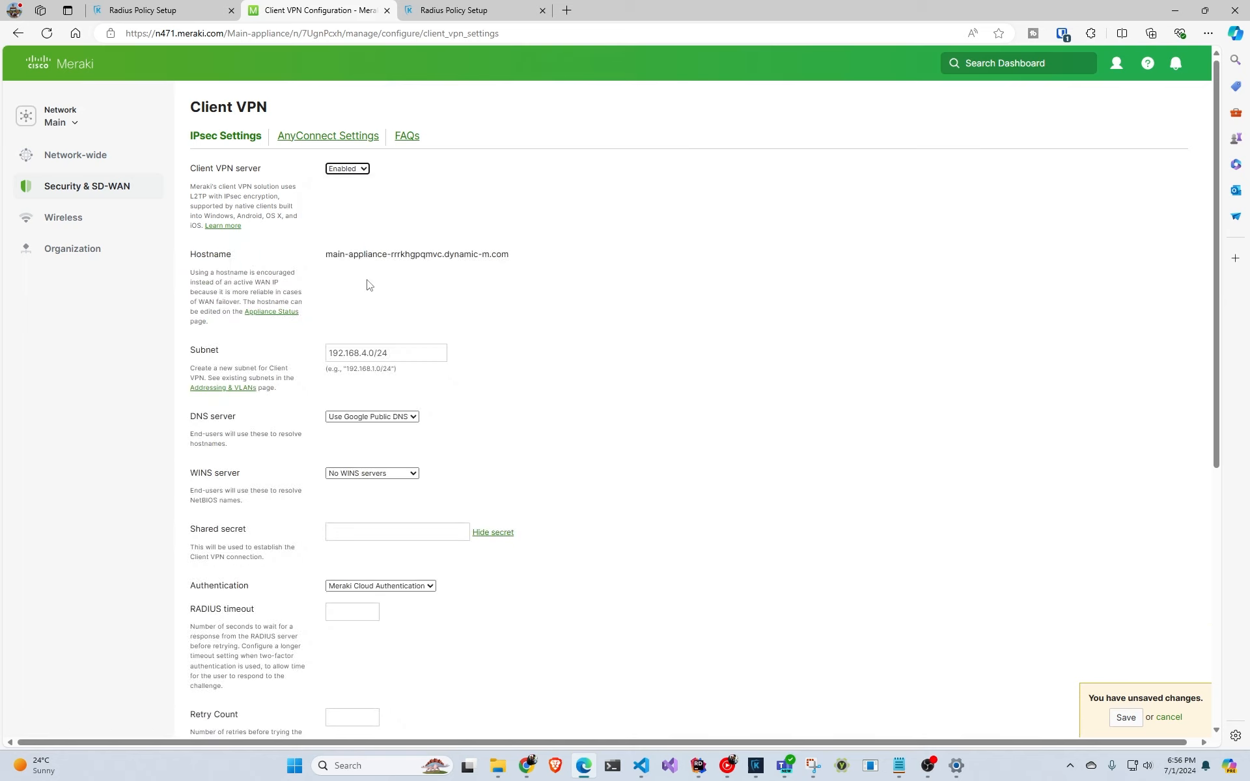
Enter the Client VPN shared secret and set the authentication method to RADIUS.
scroll(368, 284, down, 1)
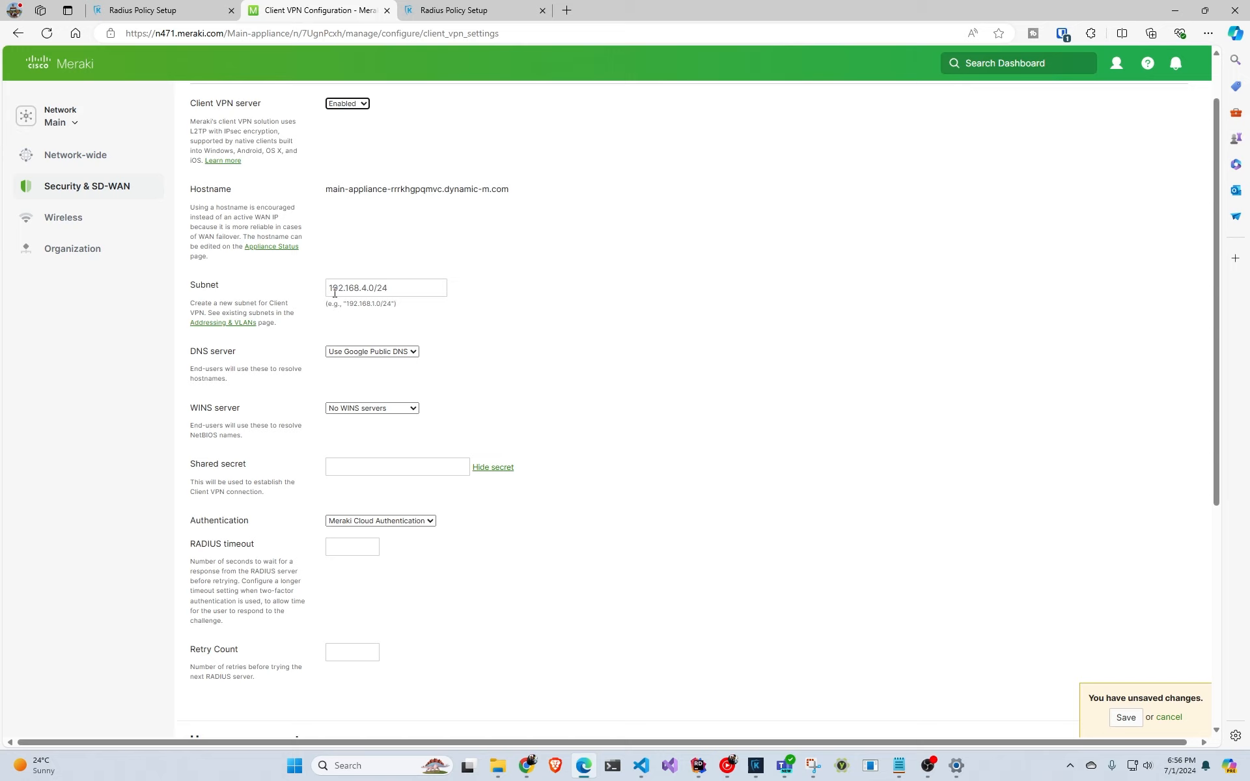
scroll(339, 298, down, 3)
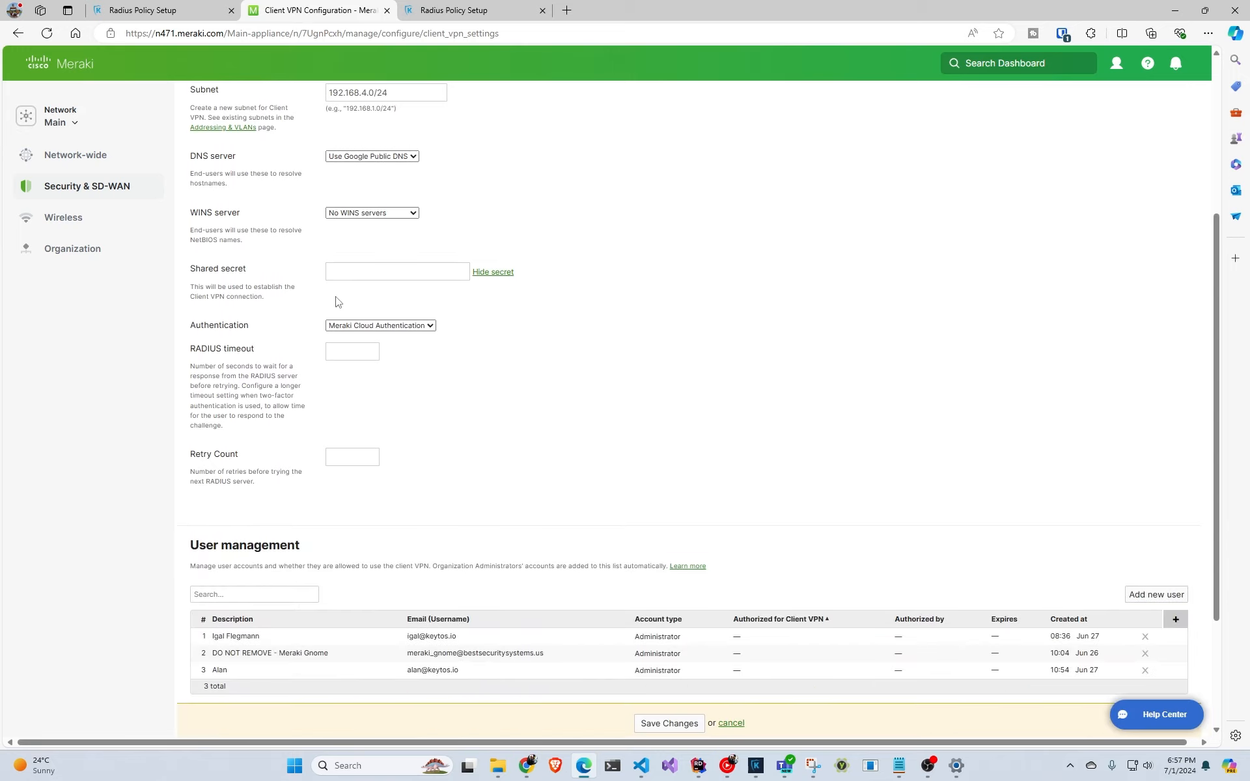
click(347, 273)
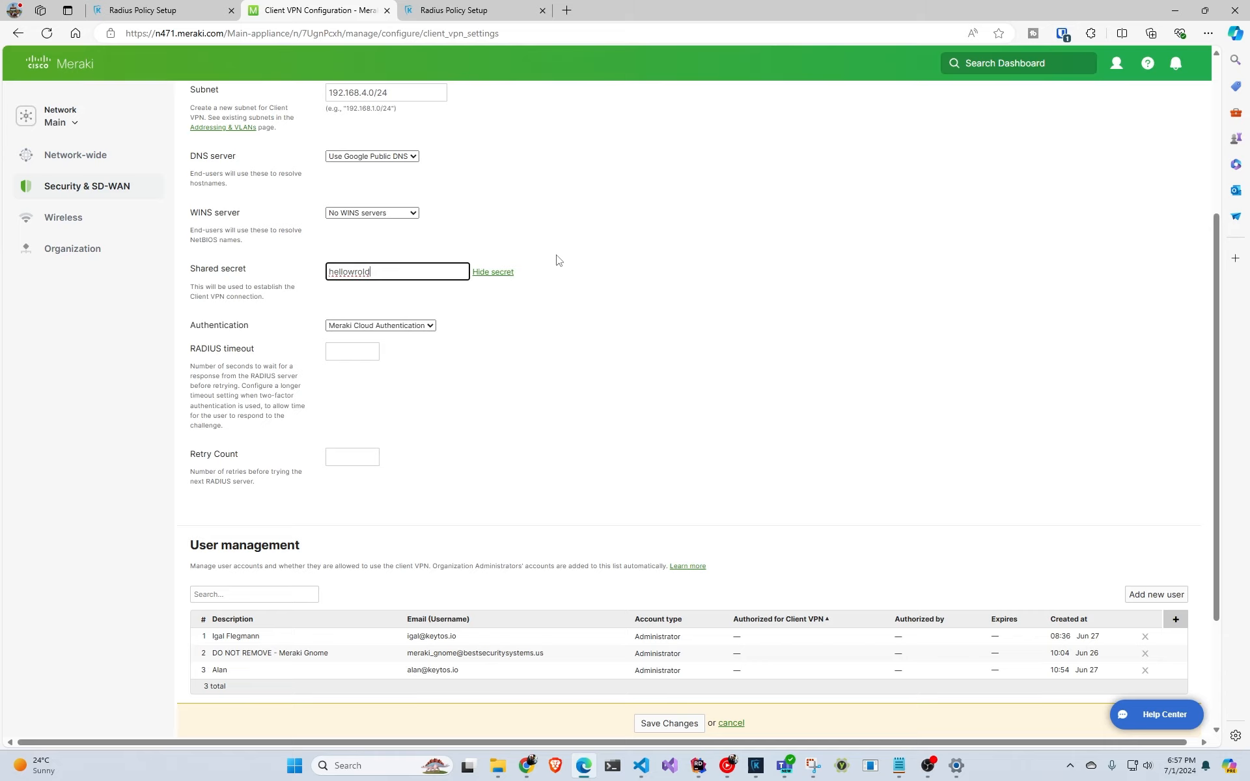
click(411, 325)
click(414, 349)
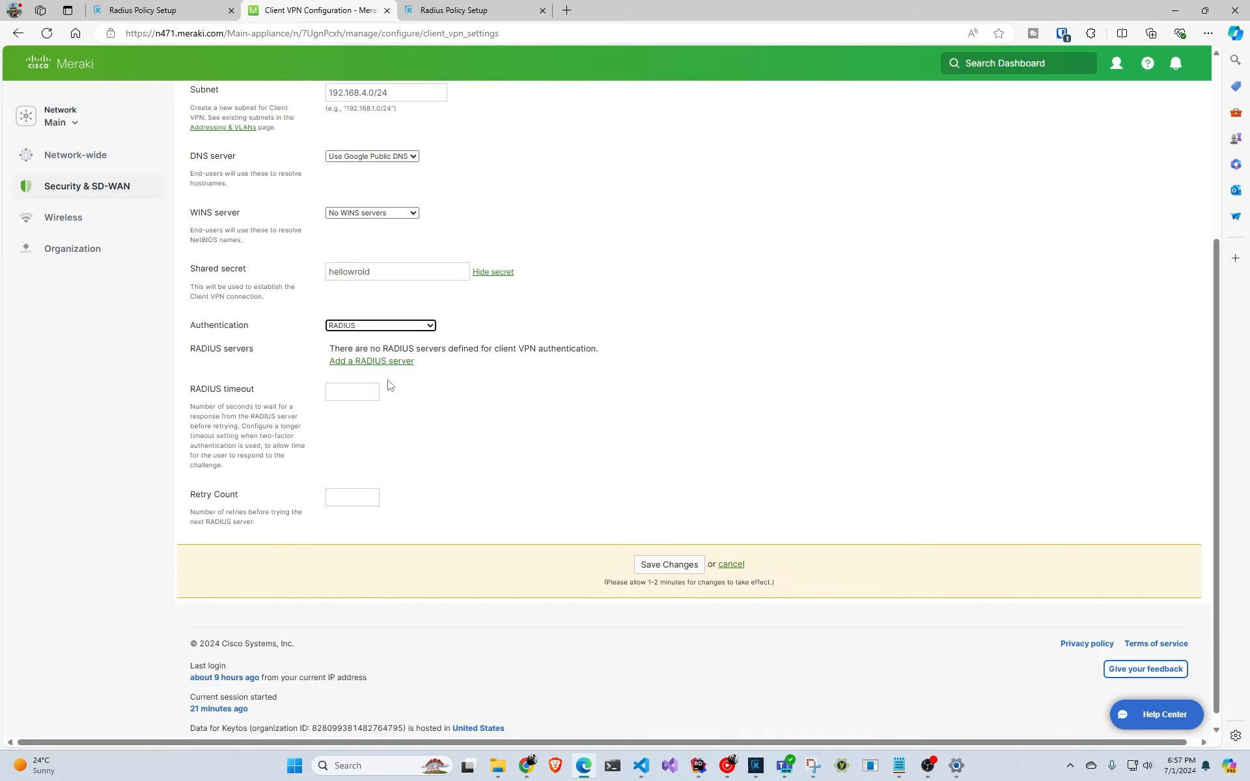
Add a RADIUS server with host 3.66.149.156, copied from the Central Europe server details in EZRADIUS.
click(382, 361)
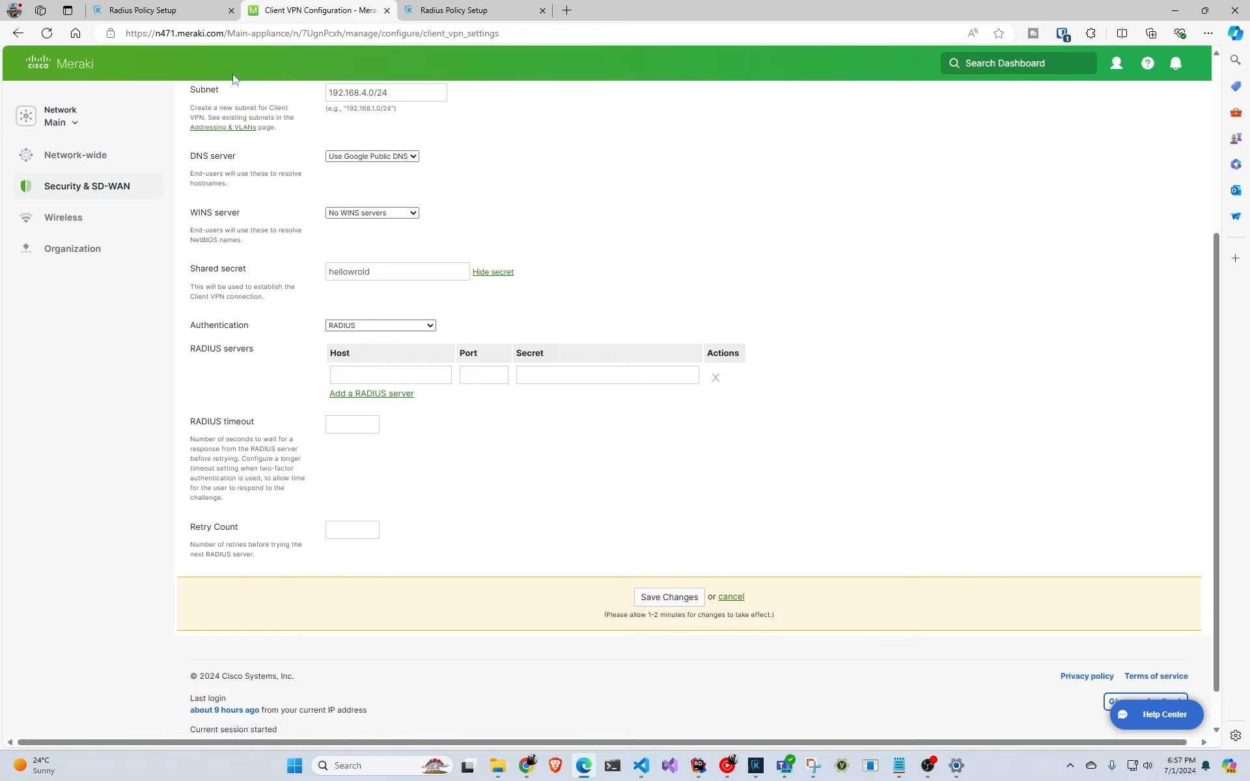
click(369, 366)
click(543, 11)
click(143, 10)
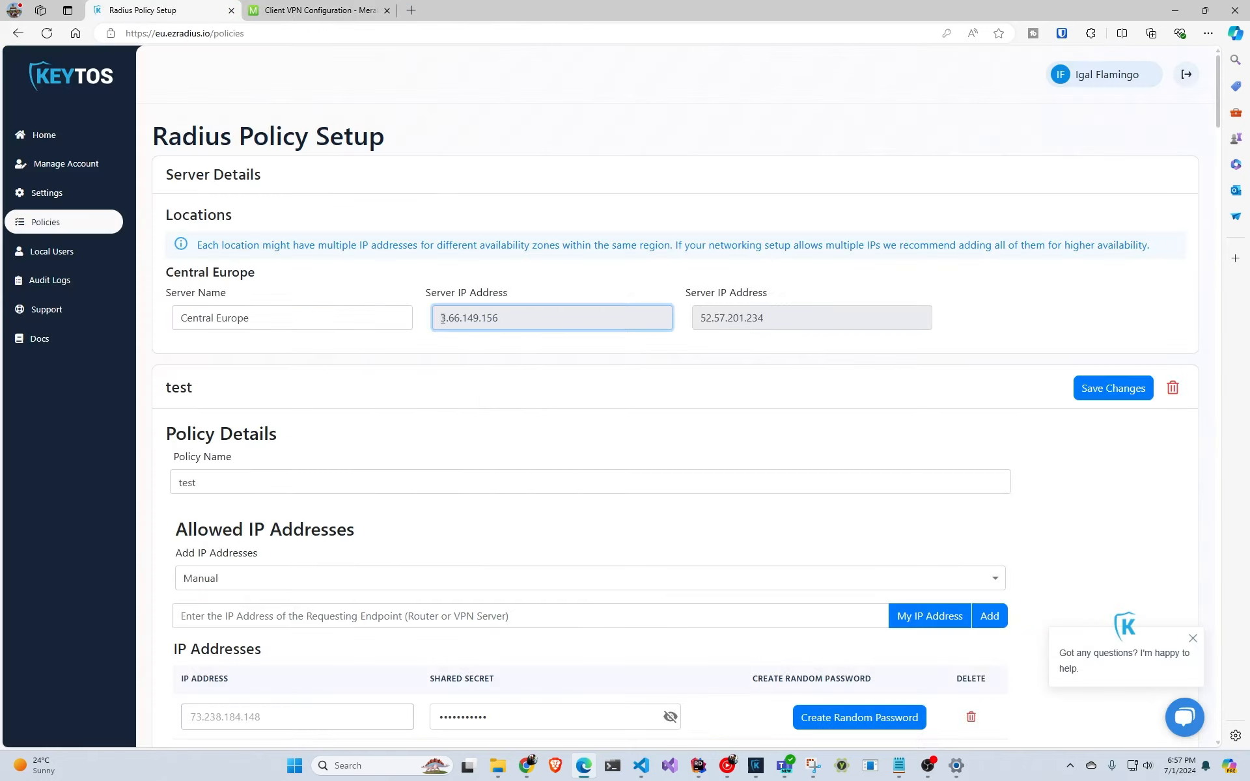
double_click(469, 318)
key(ctrl+c)
click(274, 9)
key(ctrl+v)
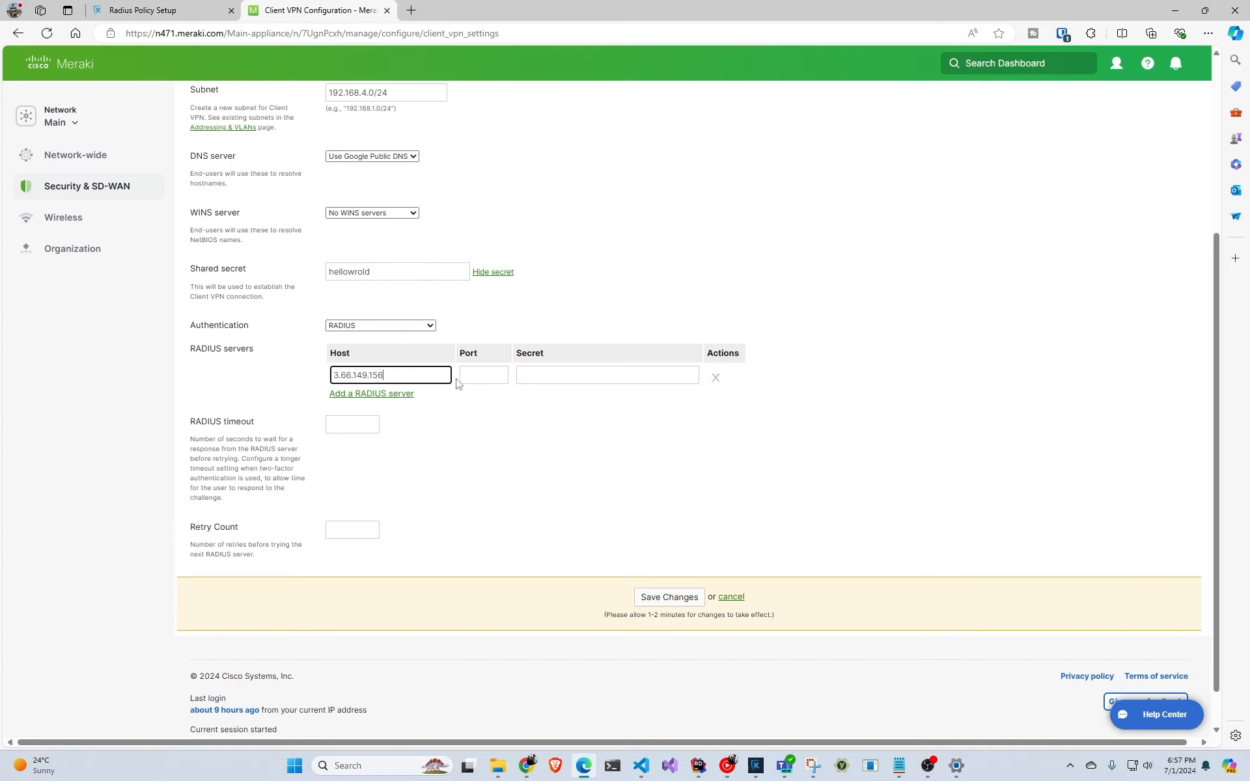
Set the first RADIUS server's port to 1812 and paste its secret, copied from the allowed IP address in the EZRADIUS policy.
click(463, 379)
click(196, 10)
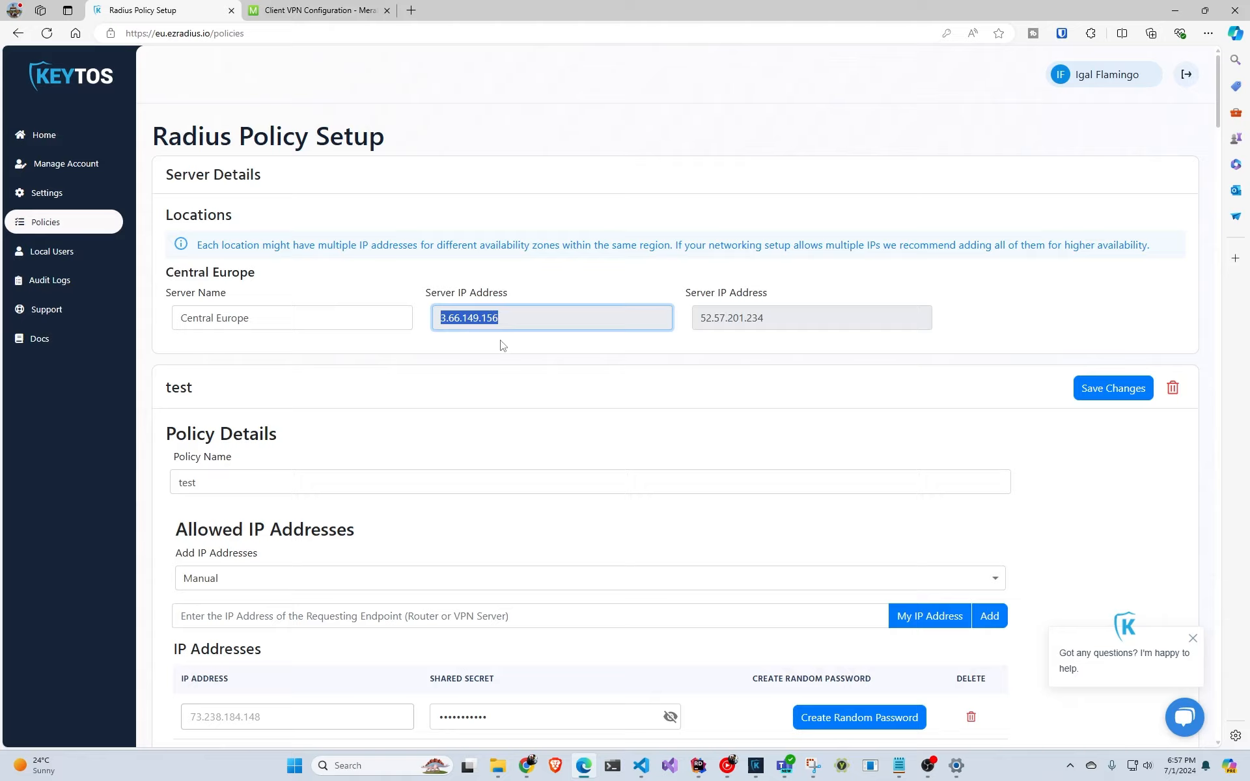
scroll(481, 355, down, 4)
scroll(477, 356, down, 1)
click(619, 394)
click(670, 391)
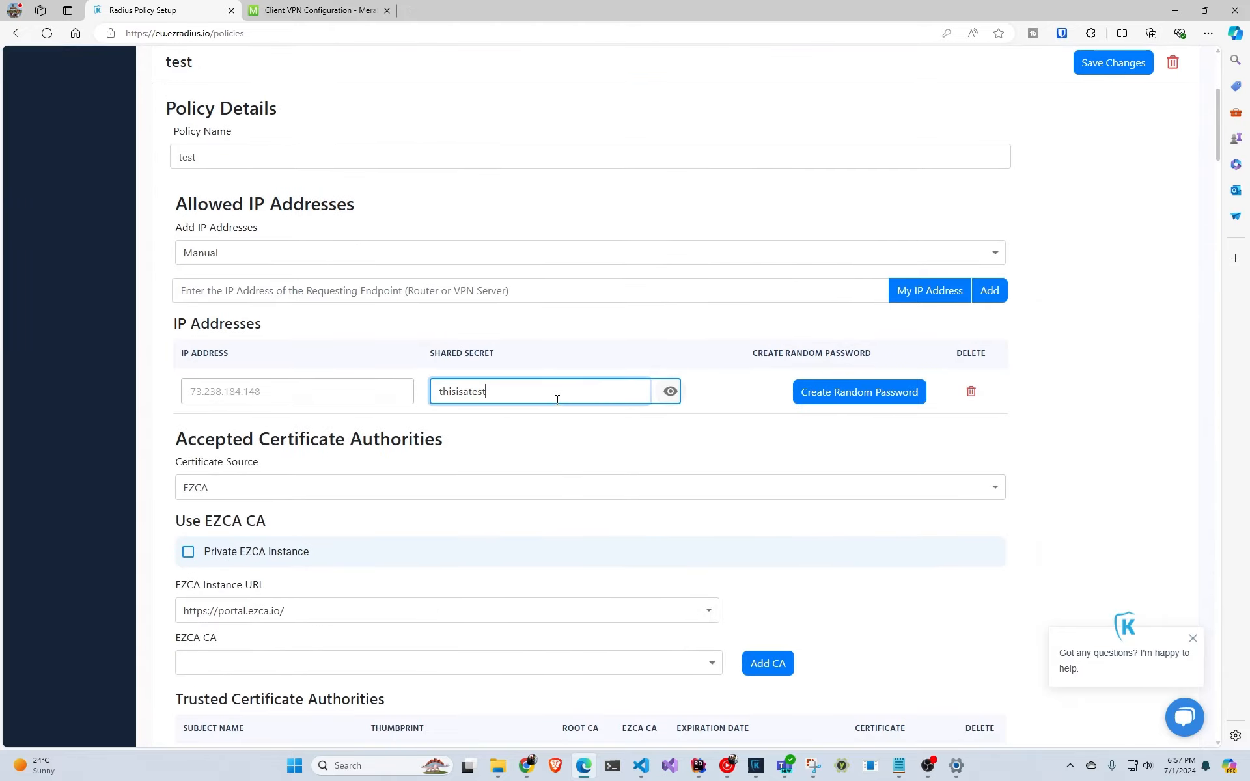
double_click(462, 392)
key(ctrl+c)
click(306, 9)
key(Tab)
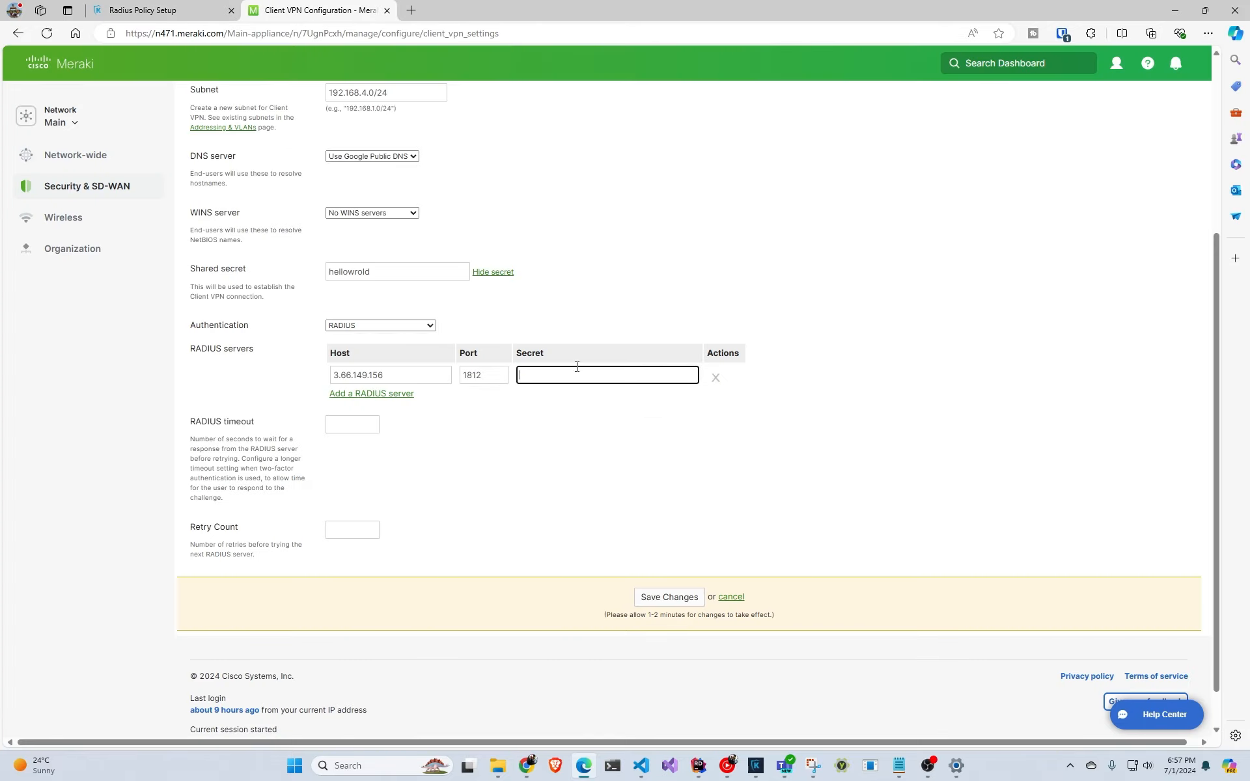
key(ctrl+v)
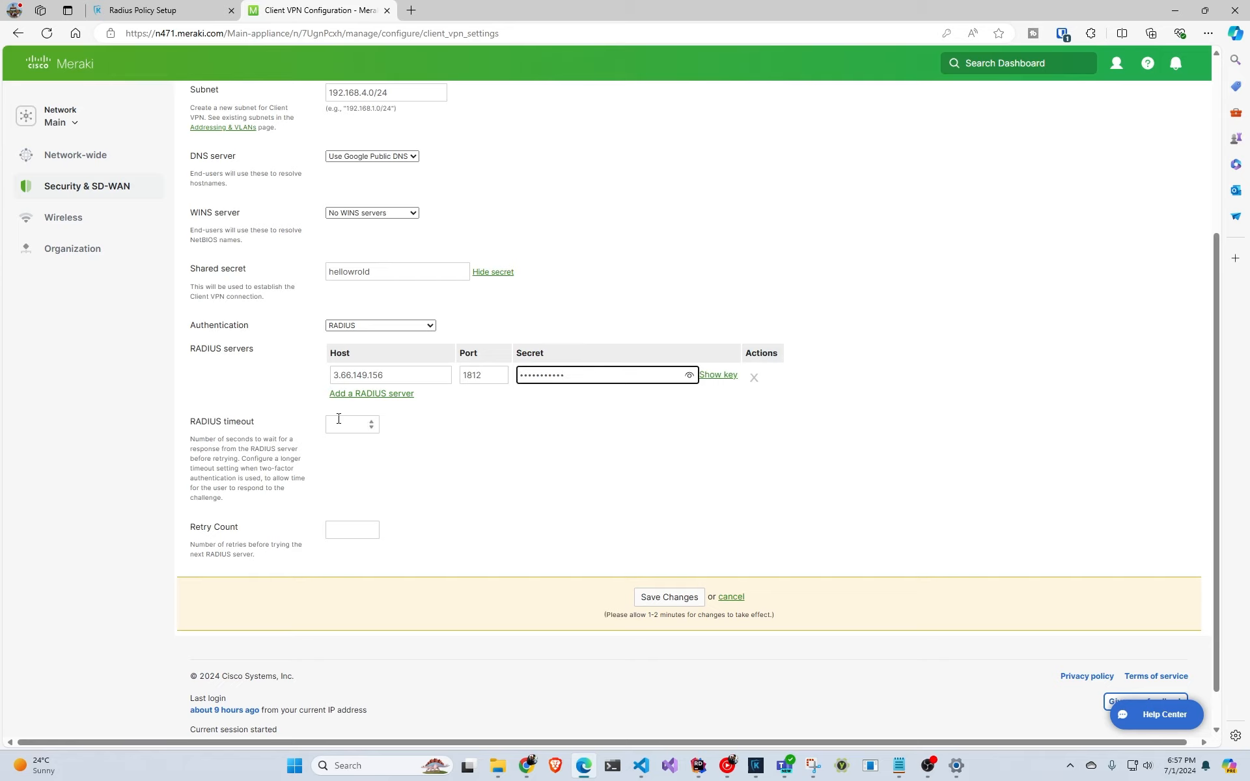
click(702, 415)
Add a second RADIUS server with host 52.57.201.234, copied from the EZRADIUS server details, and port 1812.
click(381, 394)
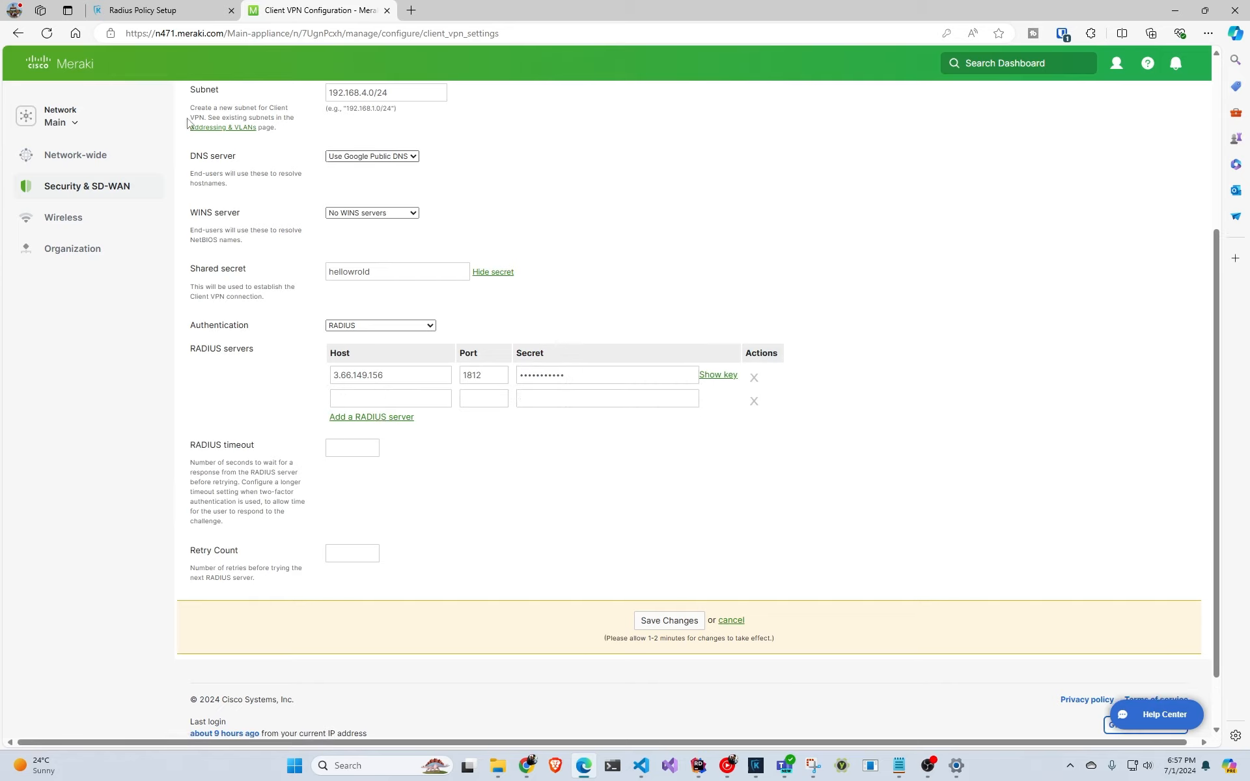
key(ctrl+shift+Tab)
scroll(551, 329, up, 3)
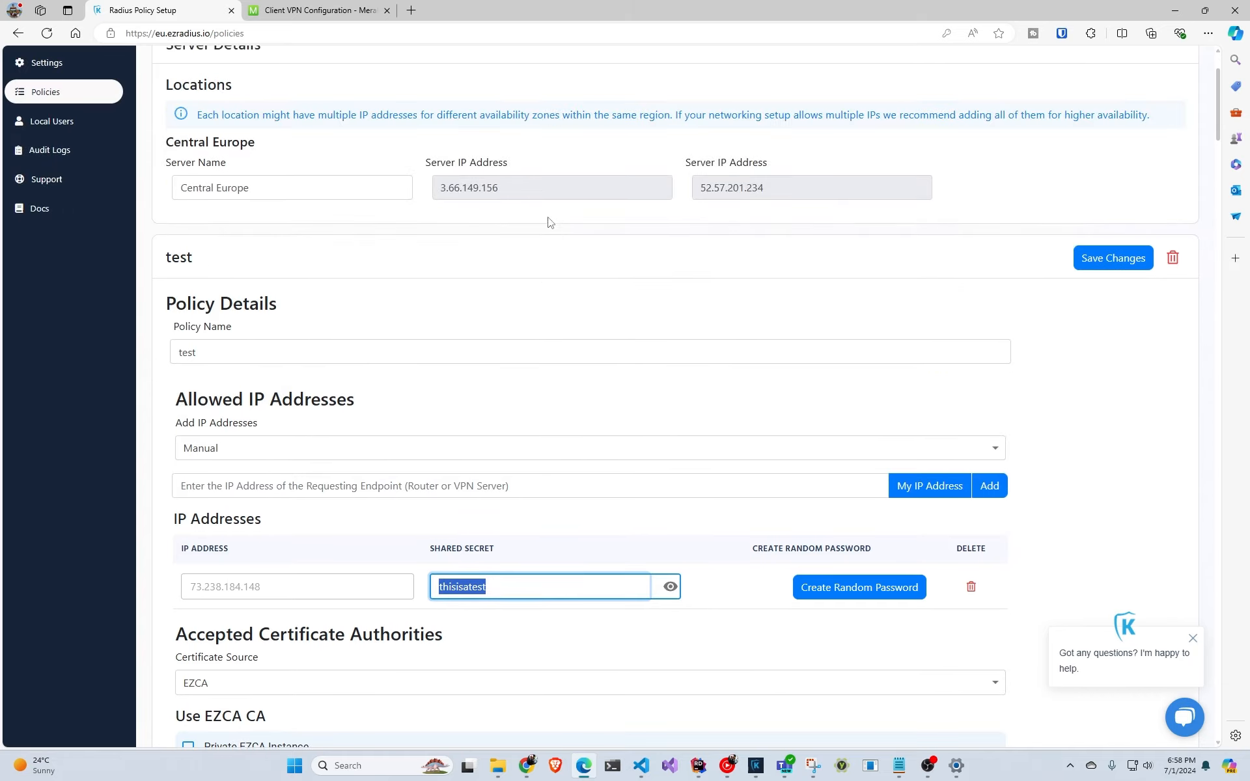
click(728, 189)
double_click(729, 189)
key(ctrl+c)
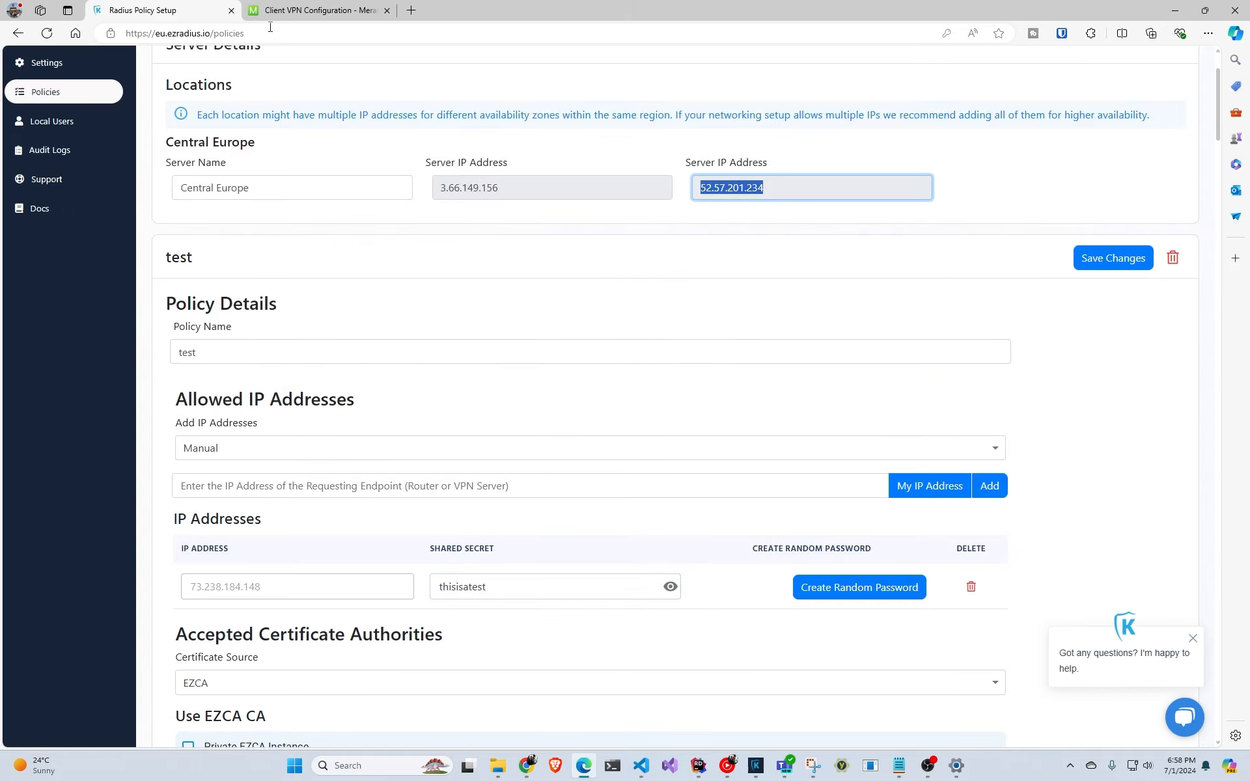
key(ctrl+Tab)
click(382, 395)
key(ctrl+v)
click(485, 398)
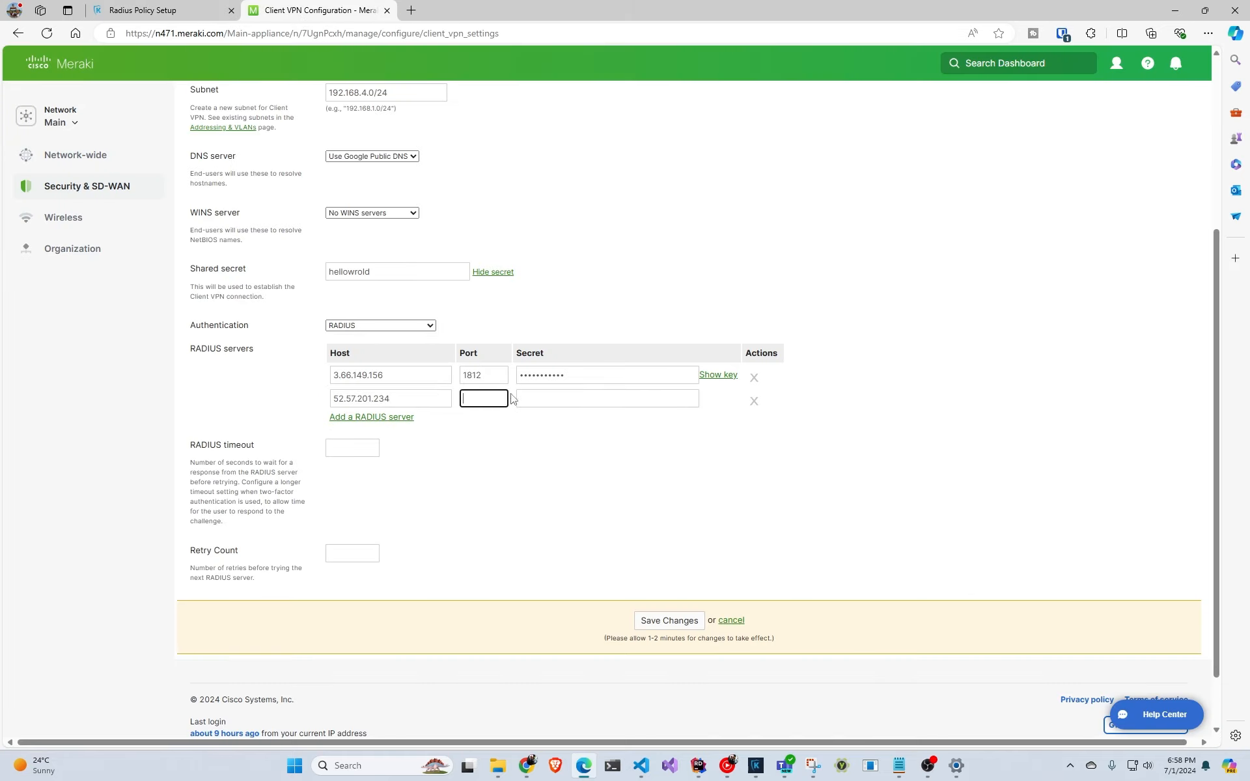
text(1812)
click(552, 398)
key(ctrl+v)
click(663, 402)
key(ctrl+a)
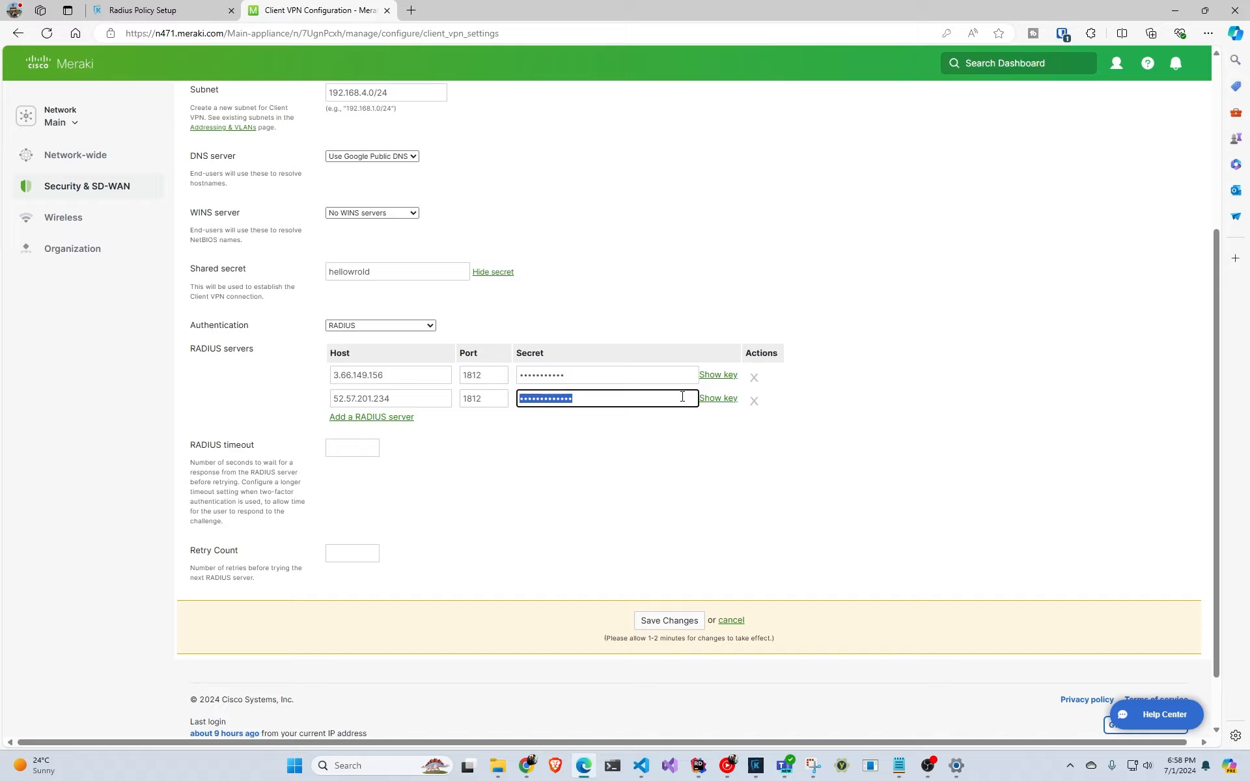
key(BackSpace)
Copy the shared secret from the EZRADIUS policy and paste it as the second RADIUS server's secret.
click(162, 10)
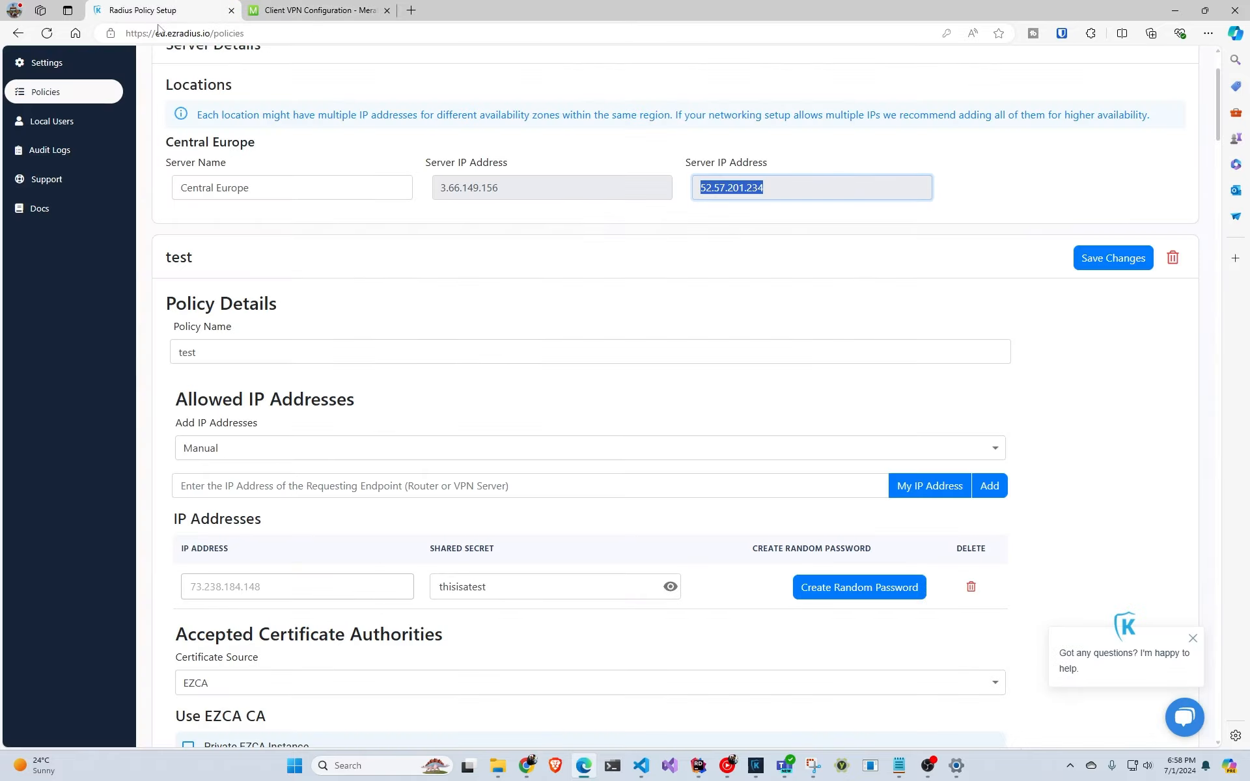
click(480, 594)
key(ctrl+a)
key(ctrl+c)
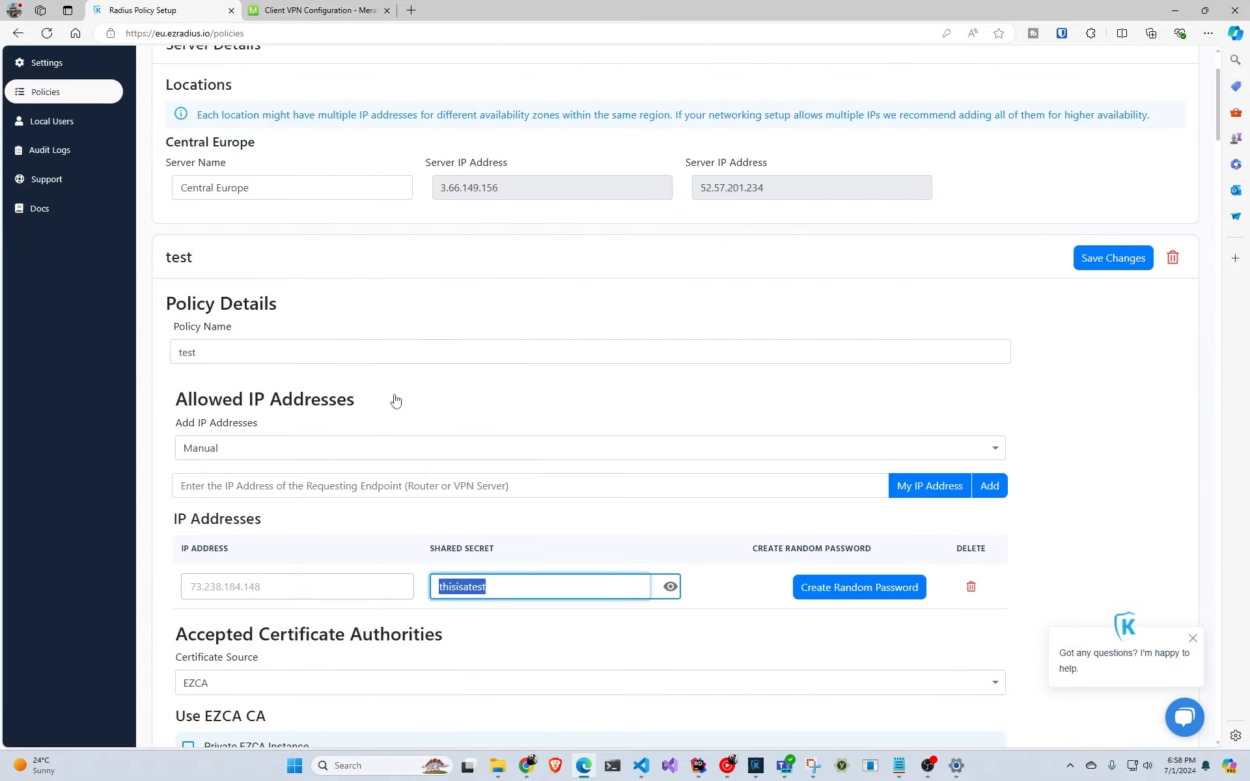
key(ctrl+Tab)
key(ctrl+v)
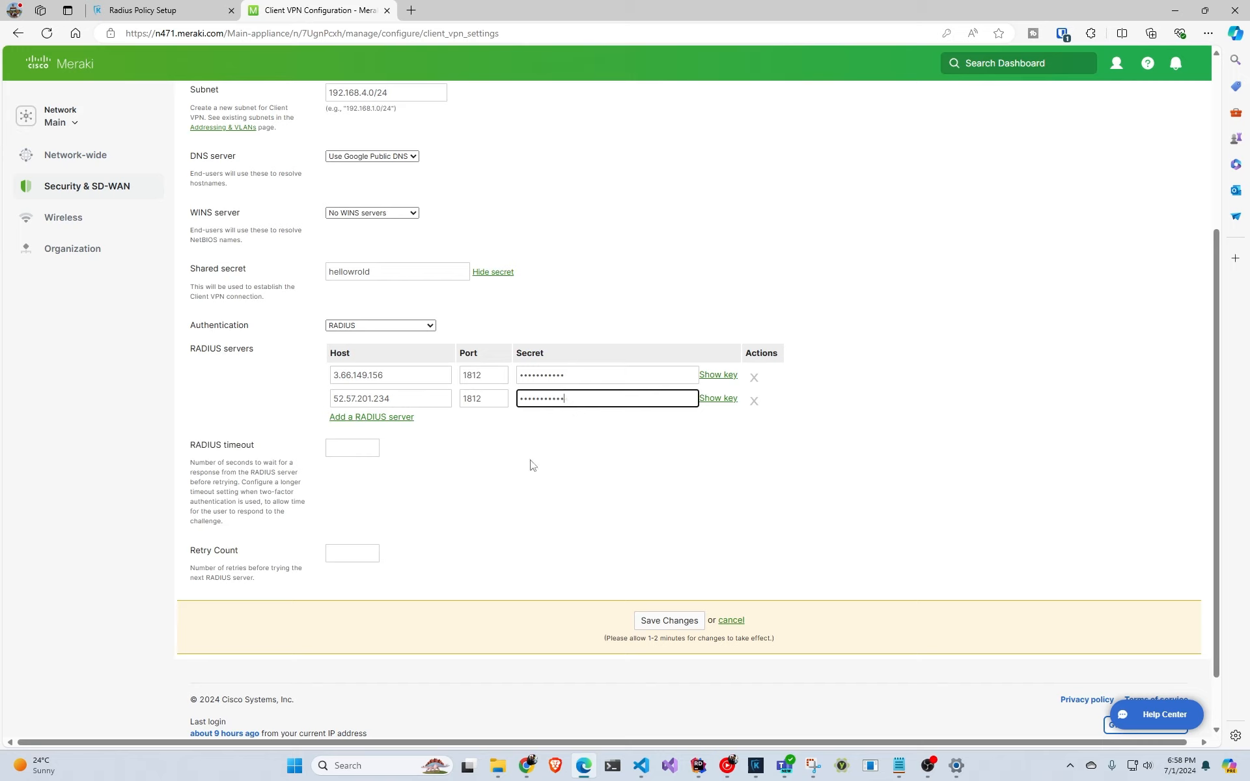
Set the RADIUS timeout to 30 seconds and the retry count to 6, and save the Client VPN changes.
click(361, 445)
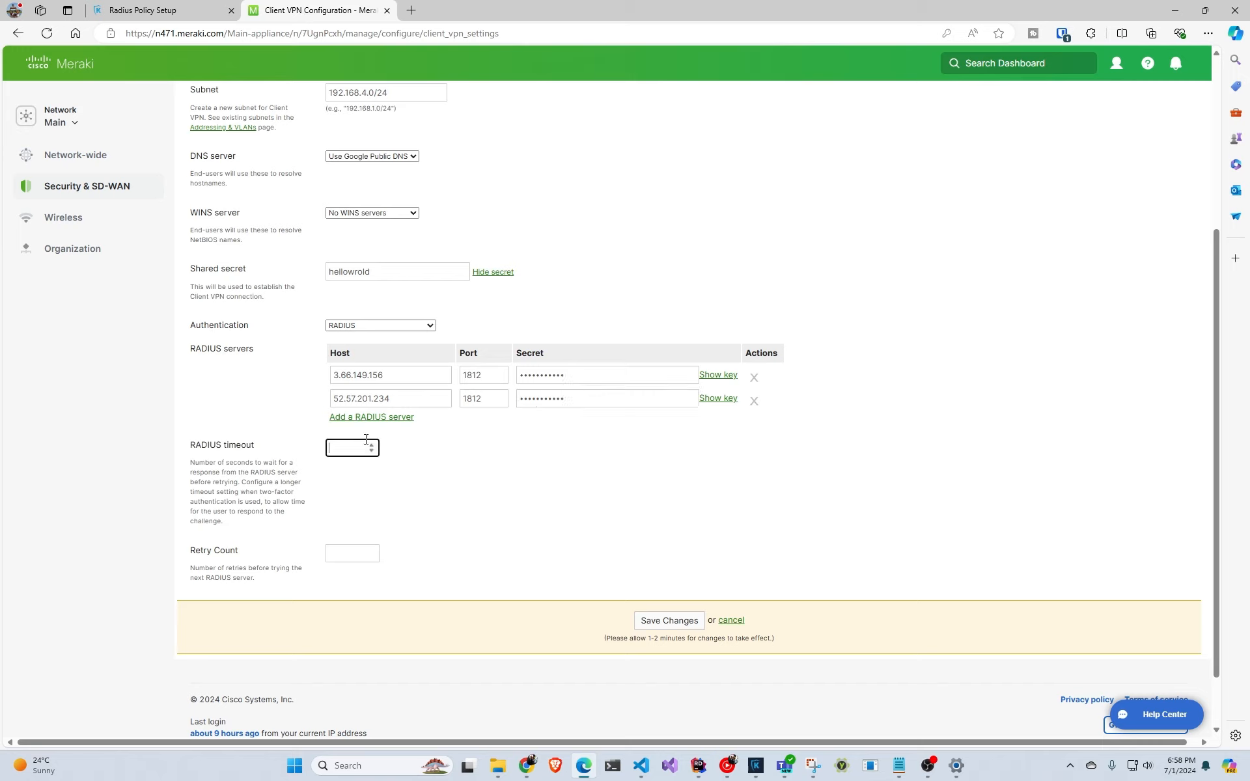
click(361, 553)
text(6)
scroll(575, 562, down, 1)
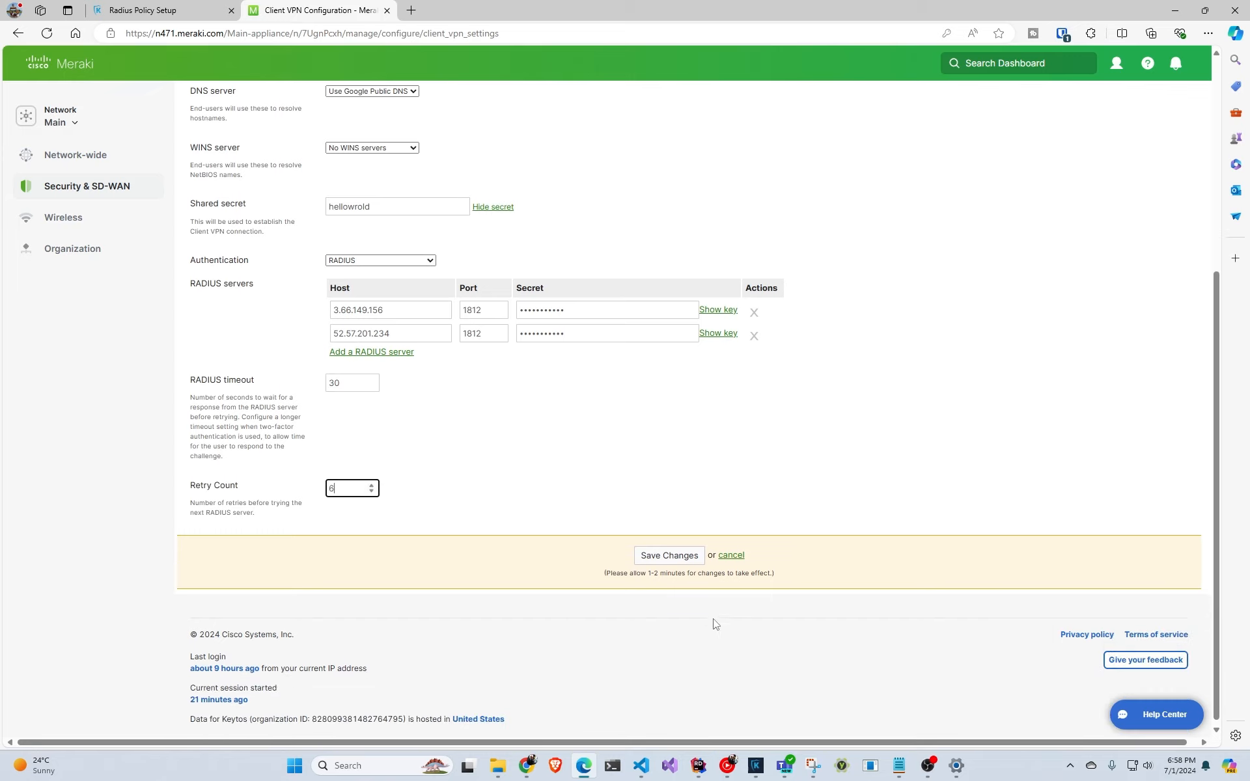
click(684, 566)
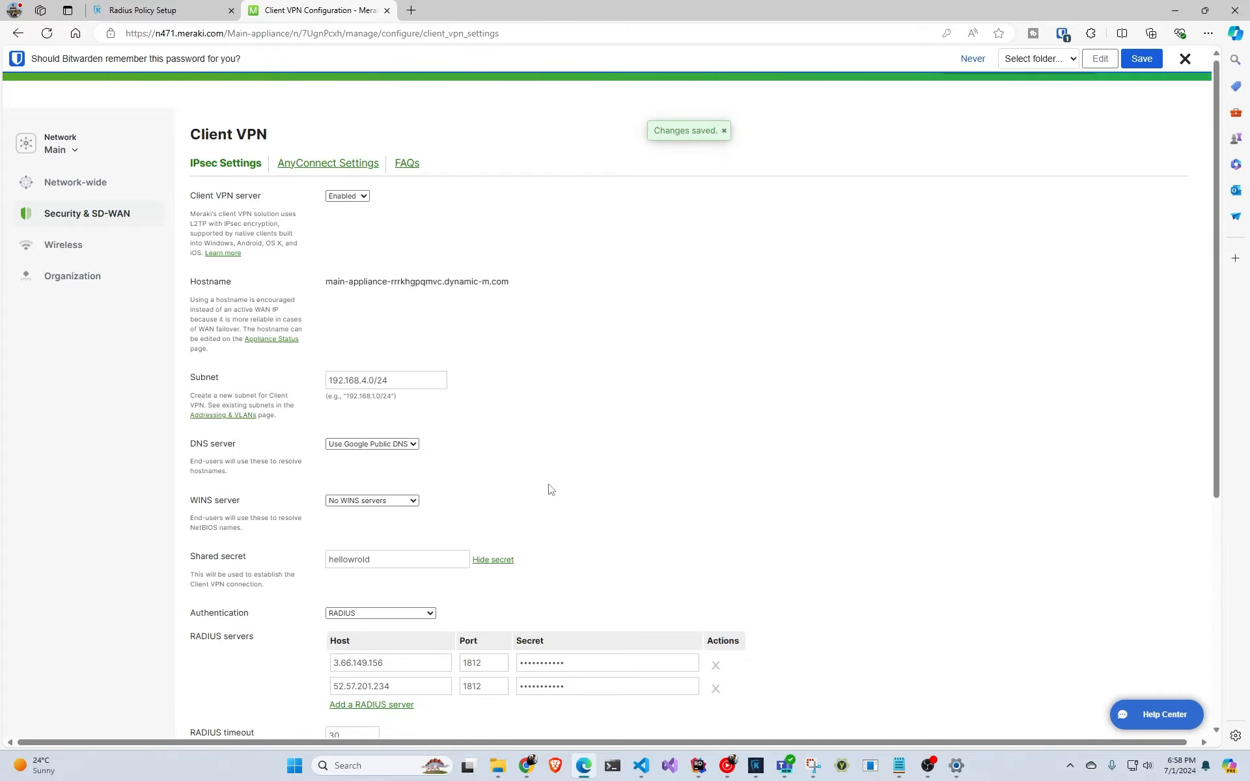
Switch to Windows Settings and examine the connection properties of the existing Meraki Video VPN.
scroll(549, 493, down, 2)
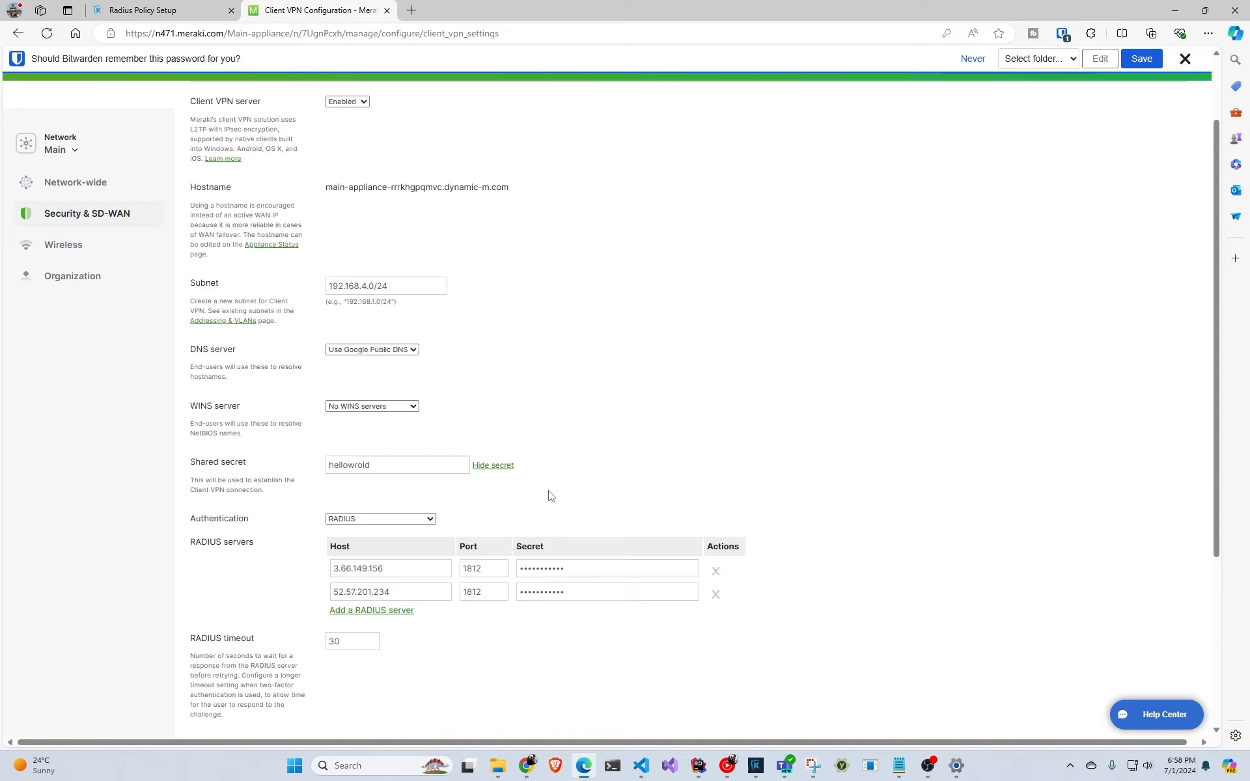
click(958, 769)
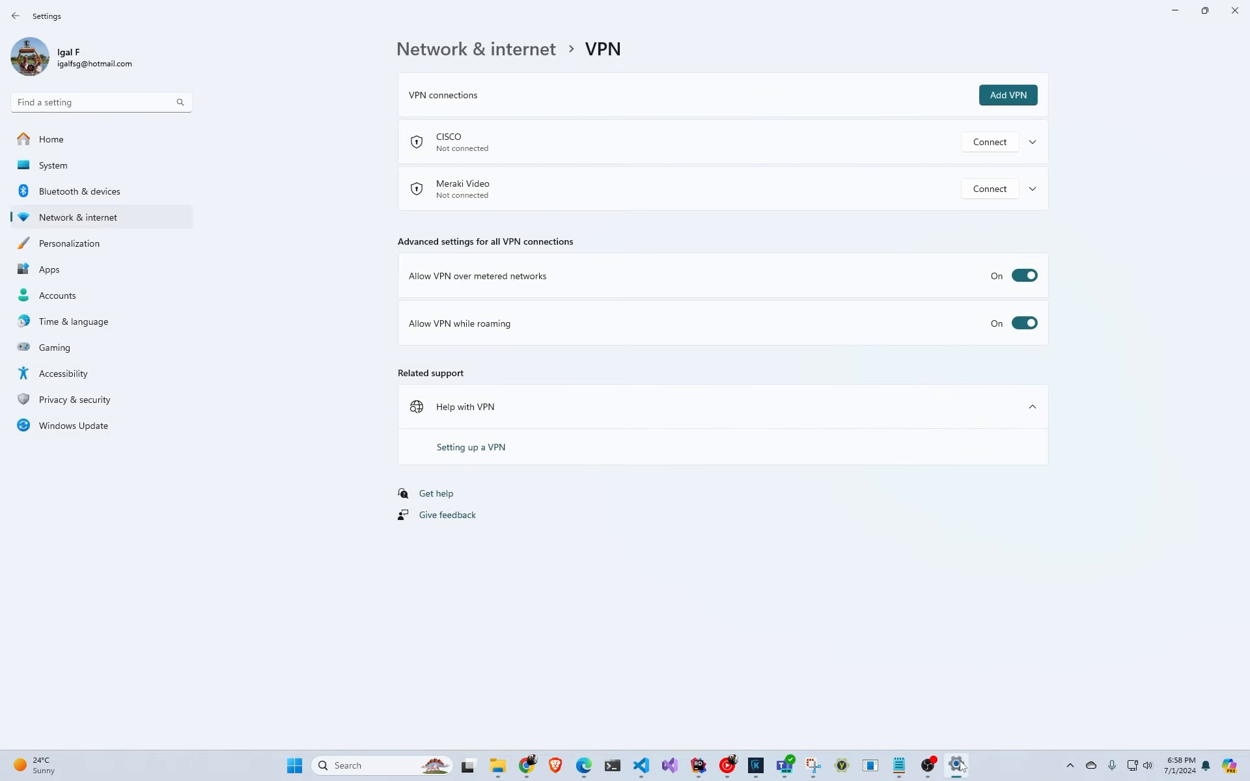
click(1034, 194)
click(928, 228)
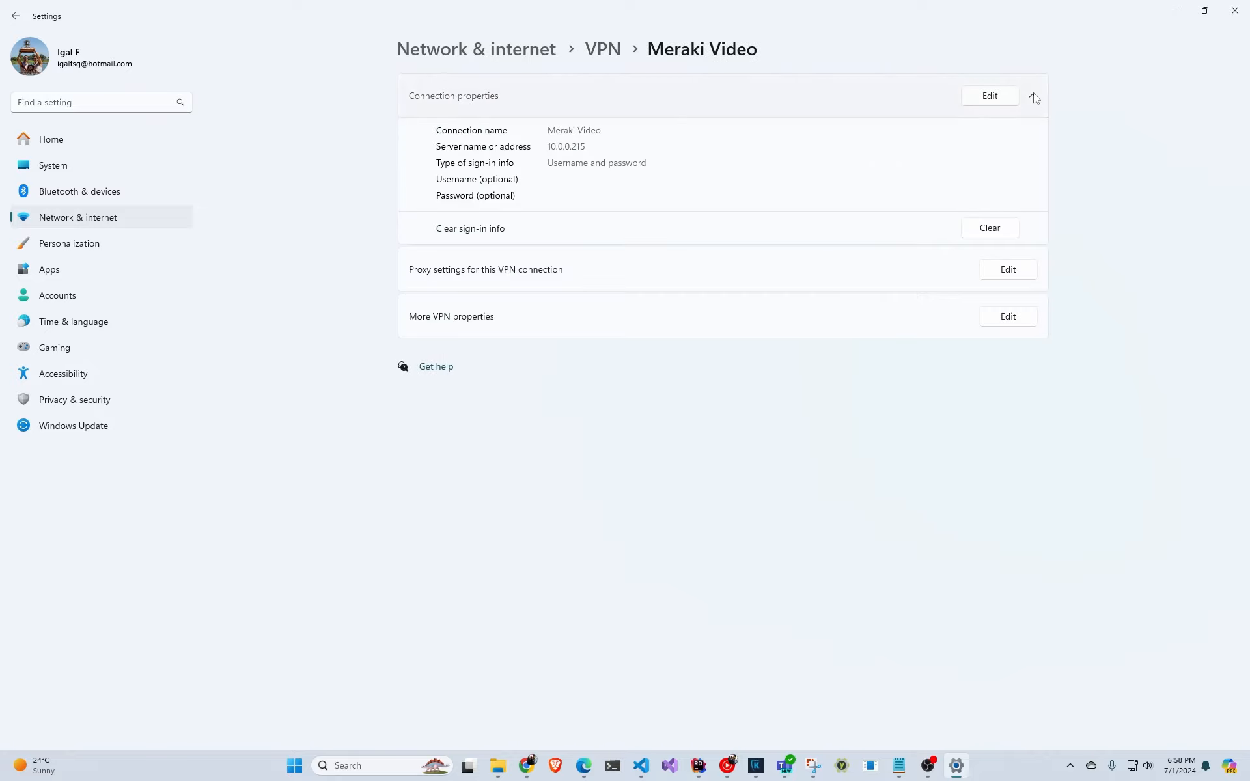
click(1034, 97)
click(602, 49)
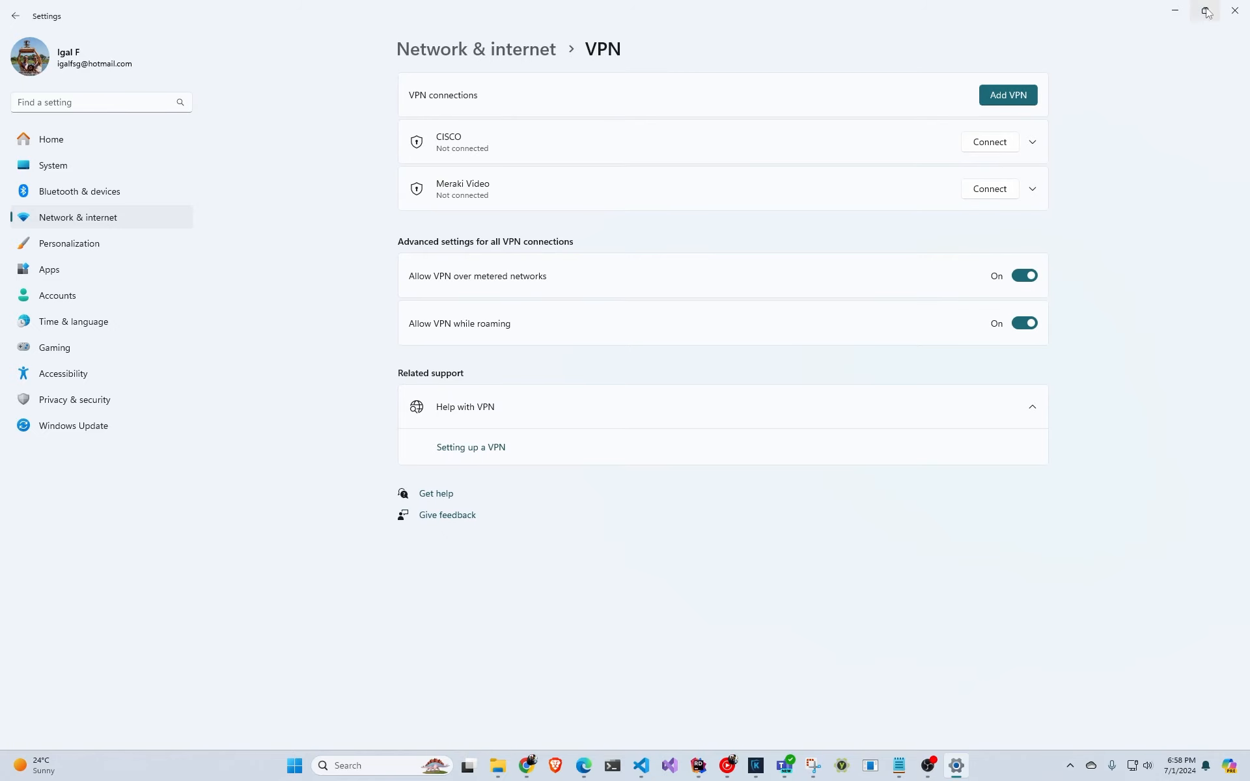
click(1236, 10)
Reopen the Windows VPN settings and remove the Meraki Video connection.
click(1134, 765)
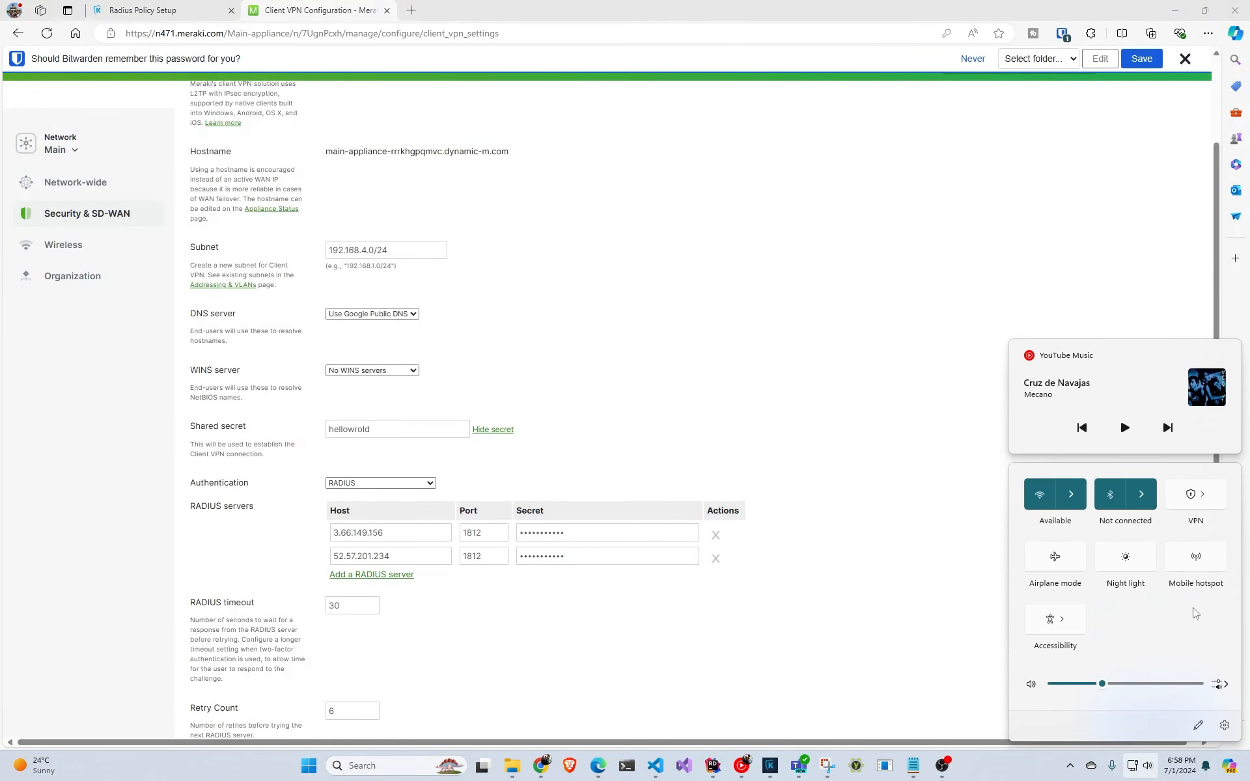
click(1203, 496)
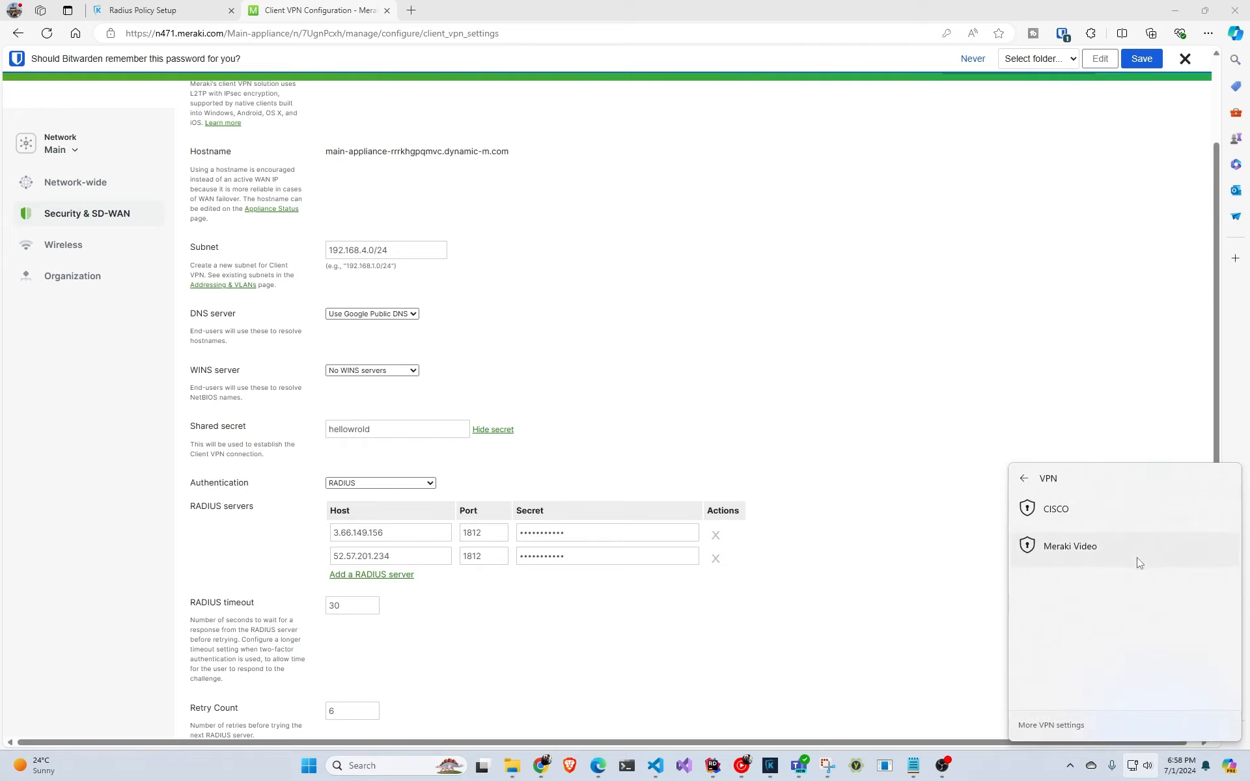
click(1066, 727)
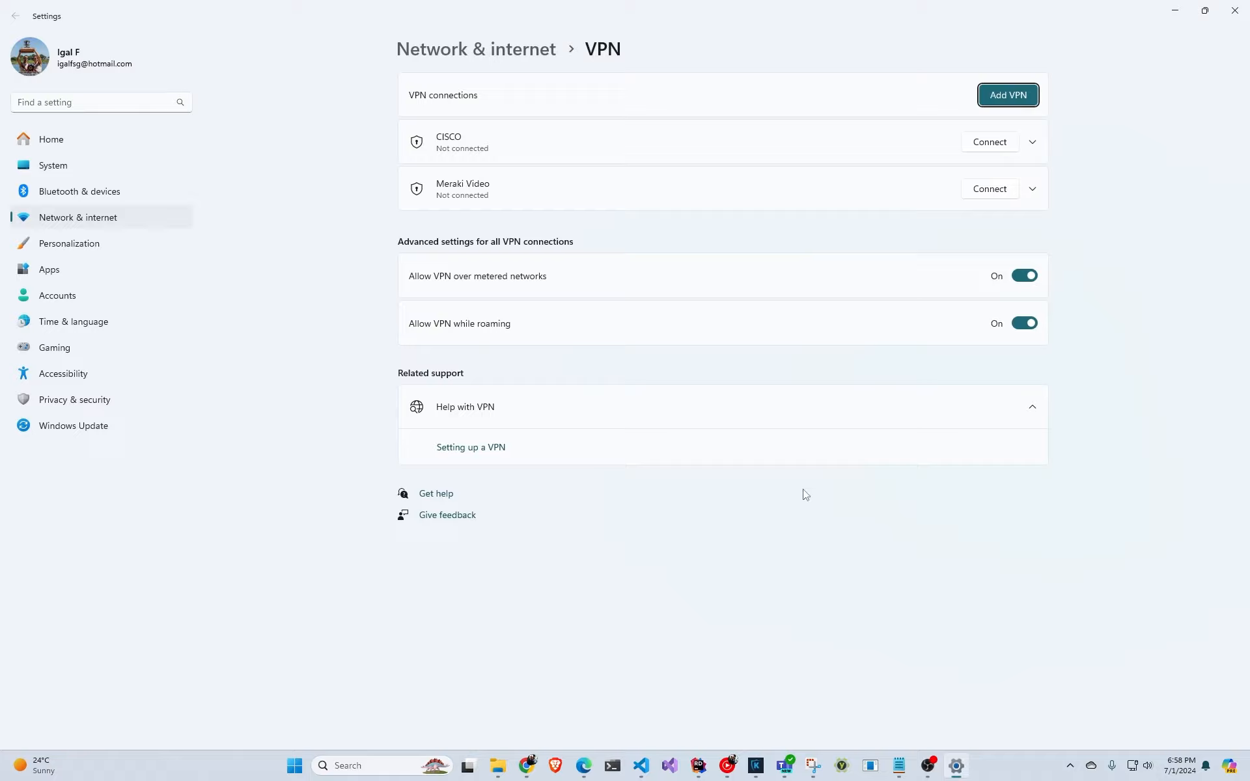
click(1033, 189)
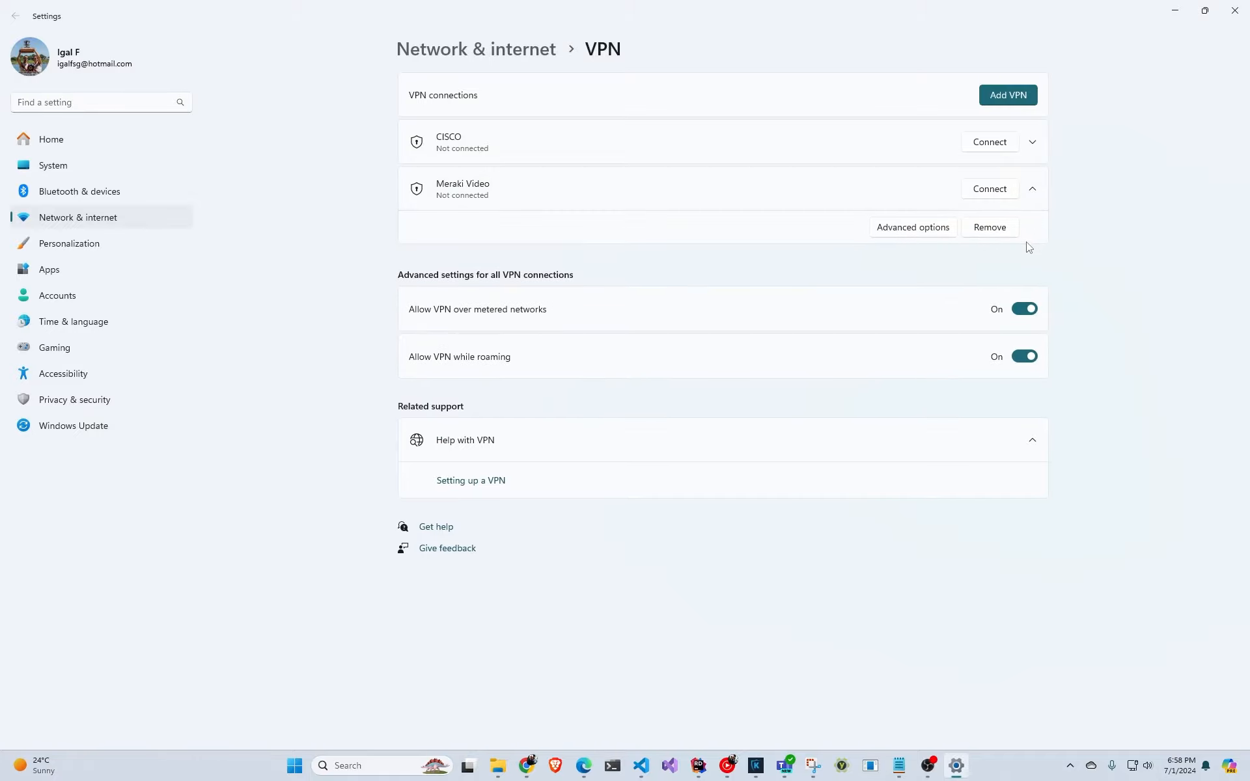
click(990, 227)
click(541, 410)
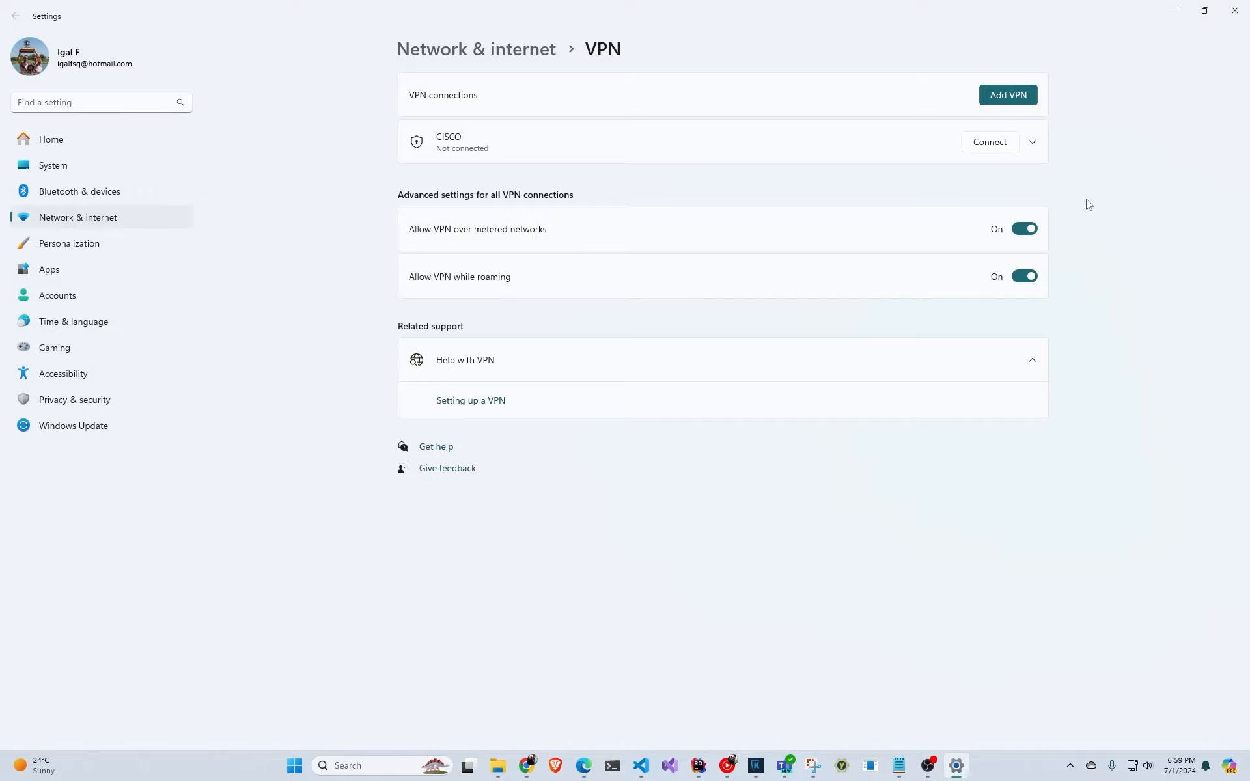
Start adding a VPN connection and name it Meraki VPN.
click(1018, 98)
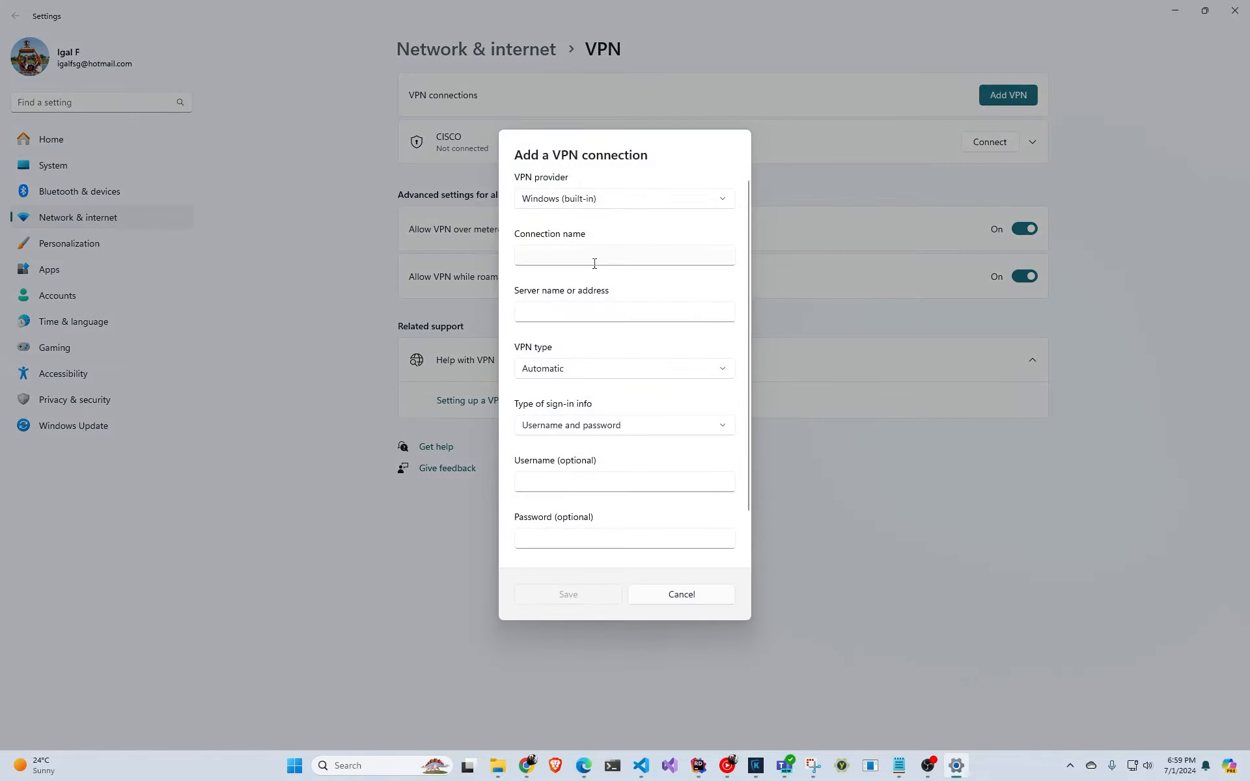
click(595, 263)
text(Meraki VPN)
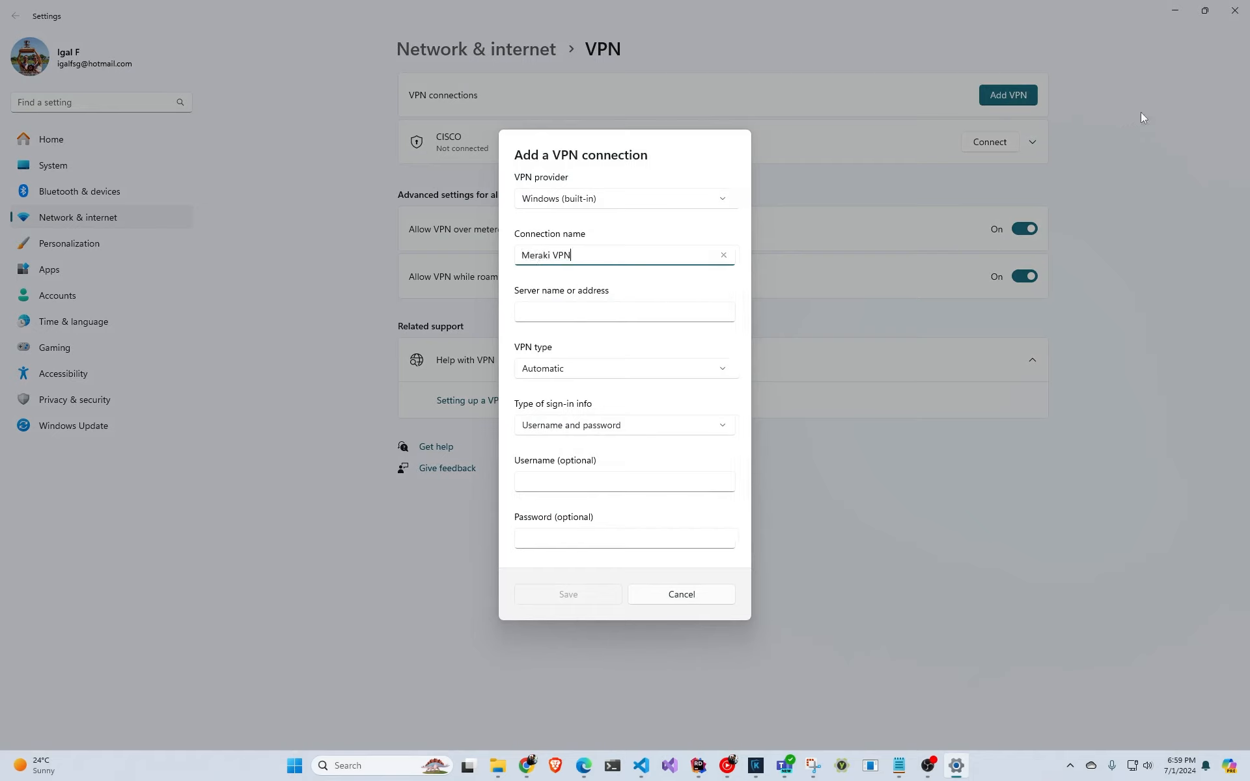
Set the VPN server address to main-appliance-rrrkhgpqmvc.dynamic-m.com, copied from the hostname on Meraki's Client VPN page.
click(681, 306)
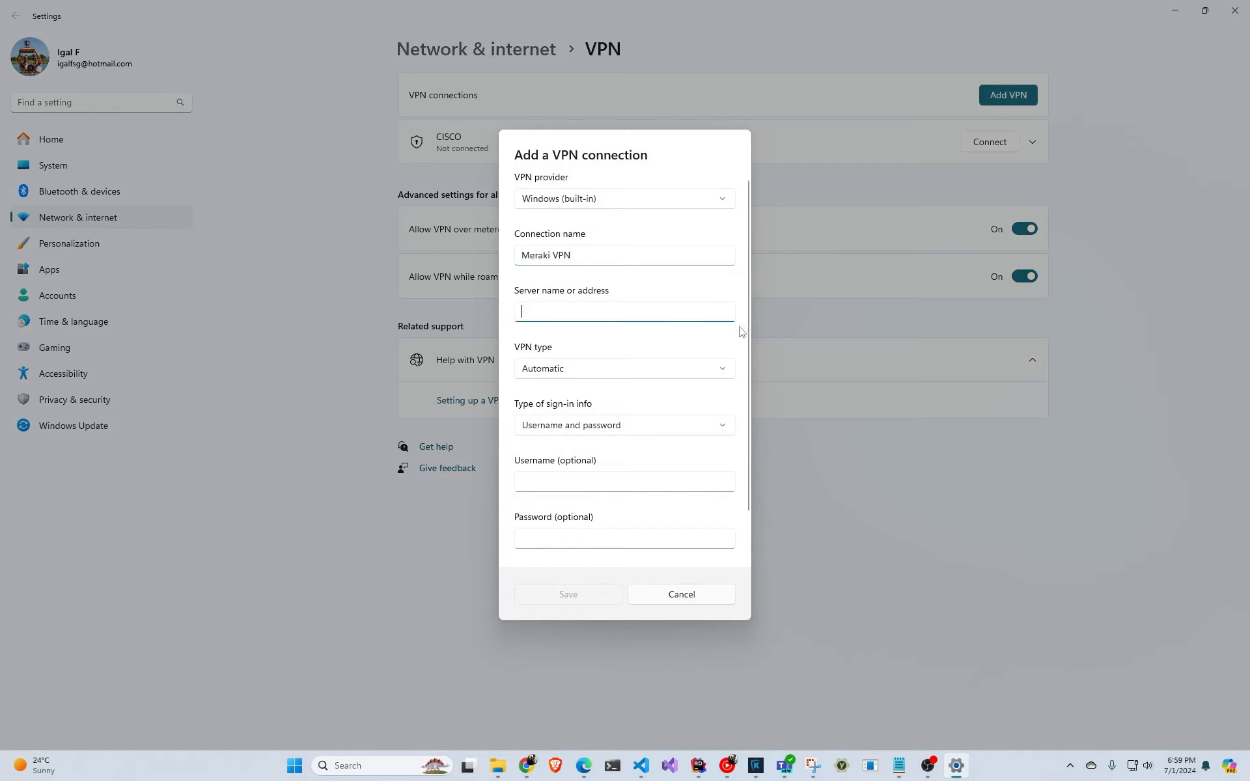
click(583, 767)
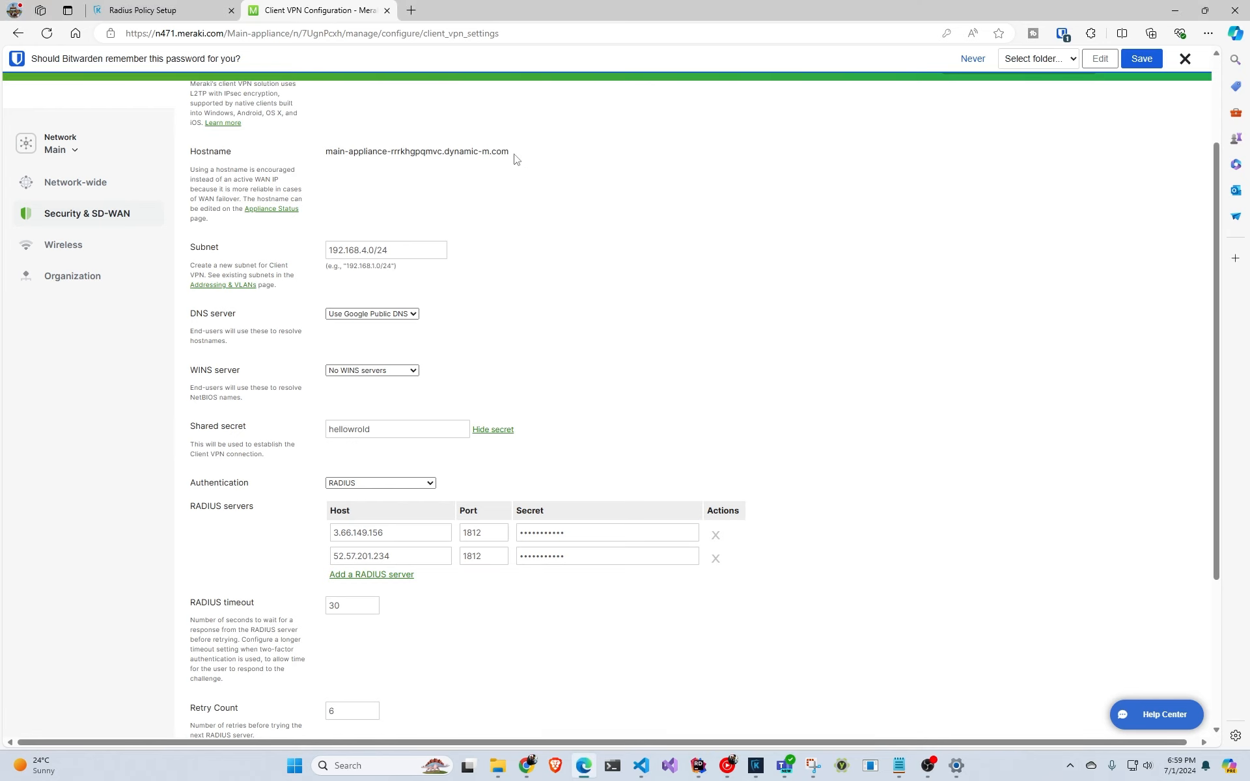
drag(517, 158, 482, 156)
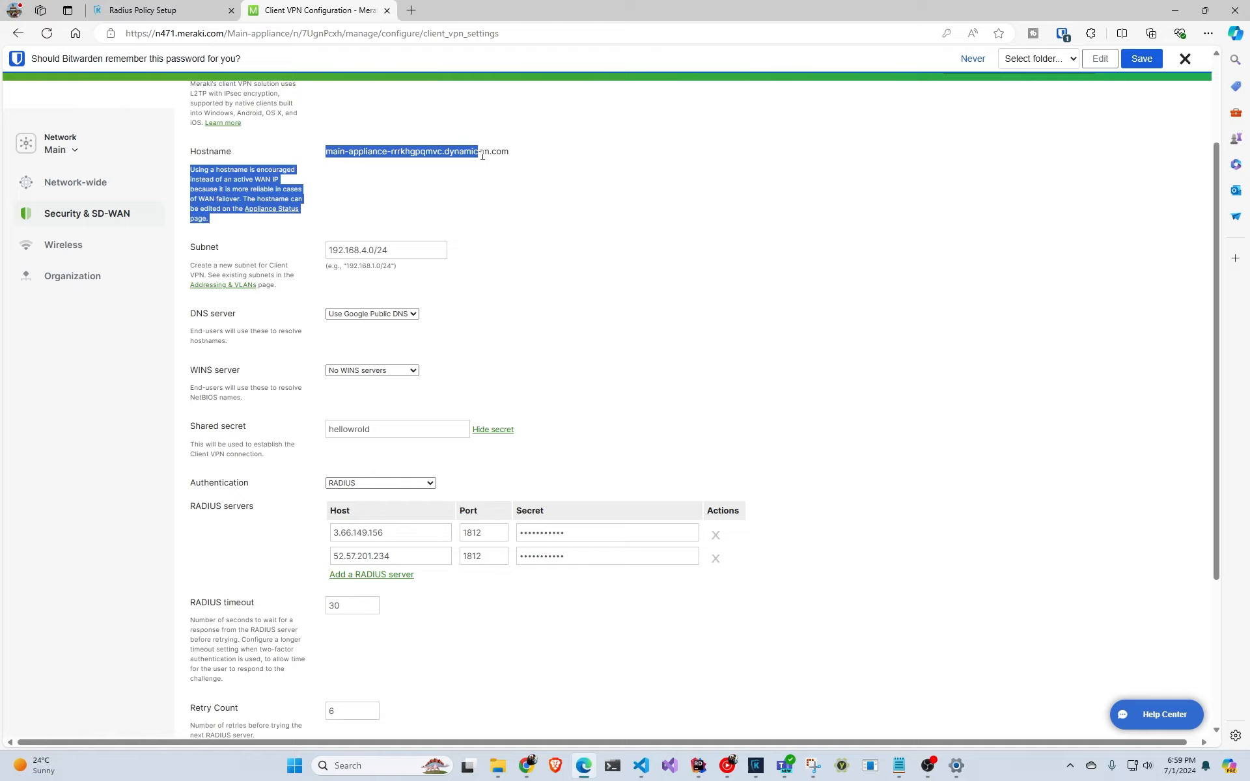
triple_click(461, 155)
key(ctrl+c)
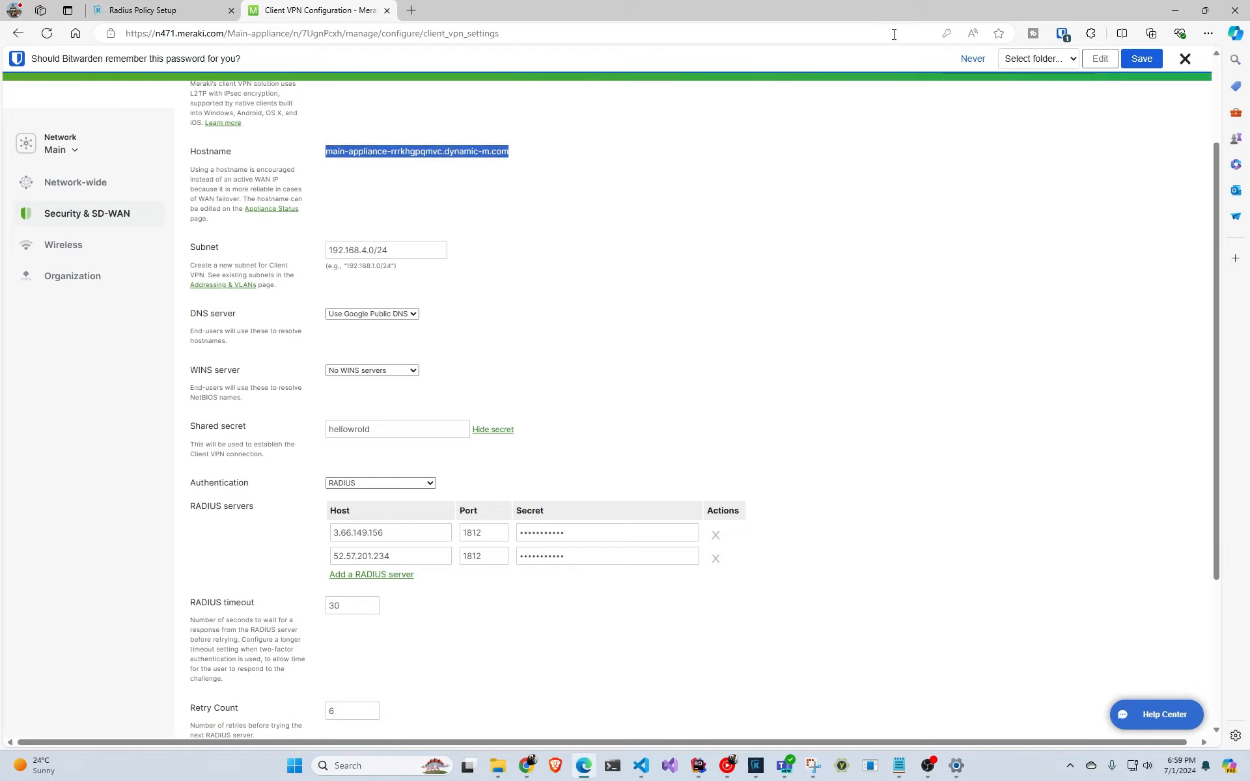
click(1175, 10)
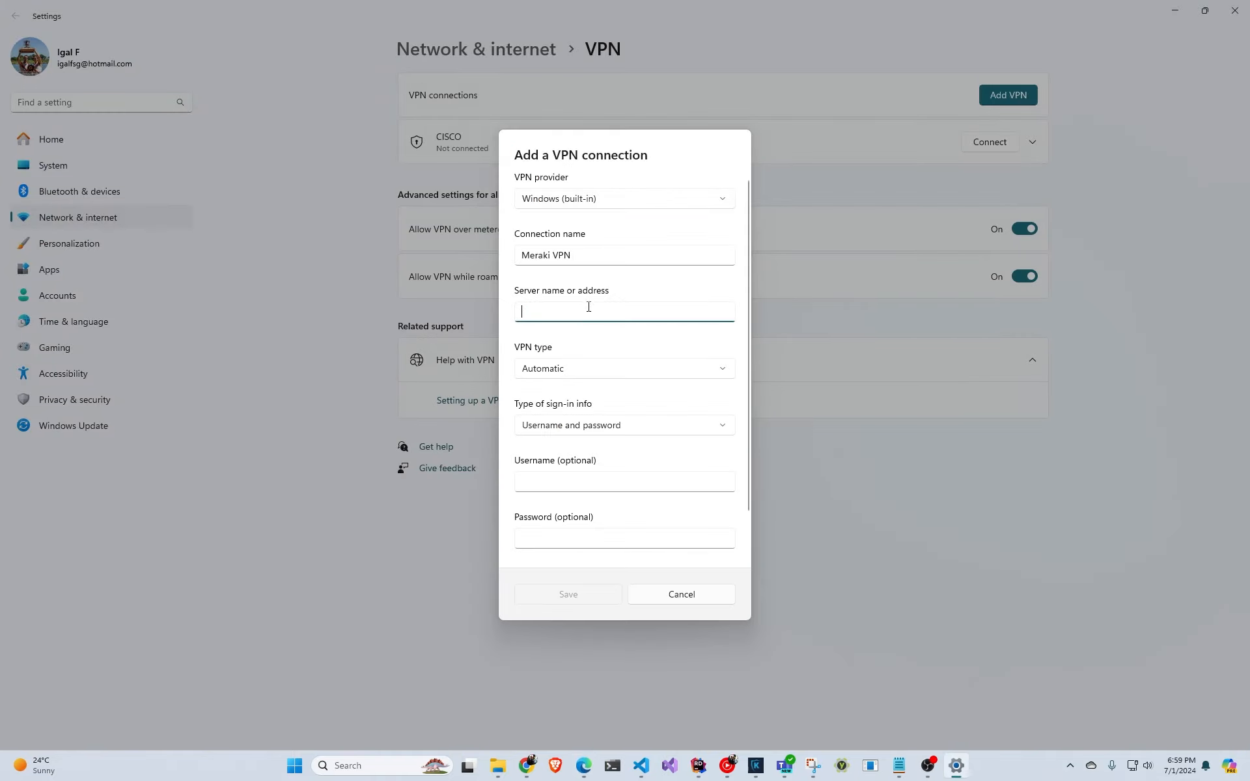
key(ctrl+v)
scroll(594, 335, down, 1)
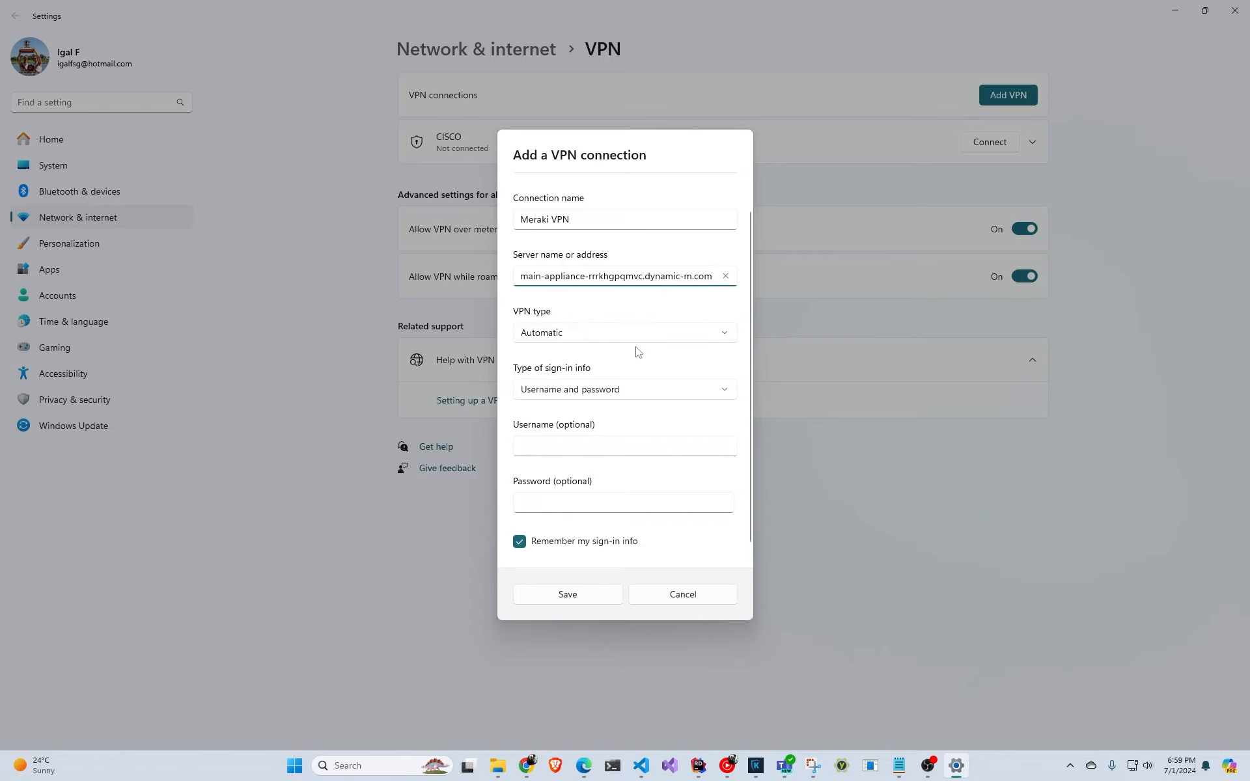
Set the VPN type to L2TP/IPsec with pre-shared key and paste the shared secret from Meraki's Client VPN page as the key.
click(596, 338)
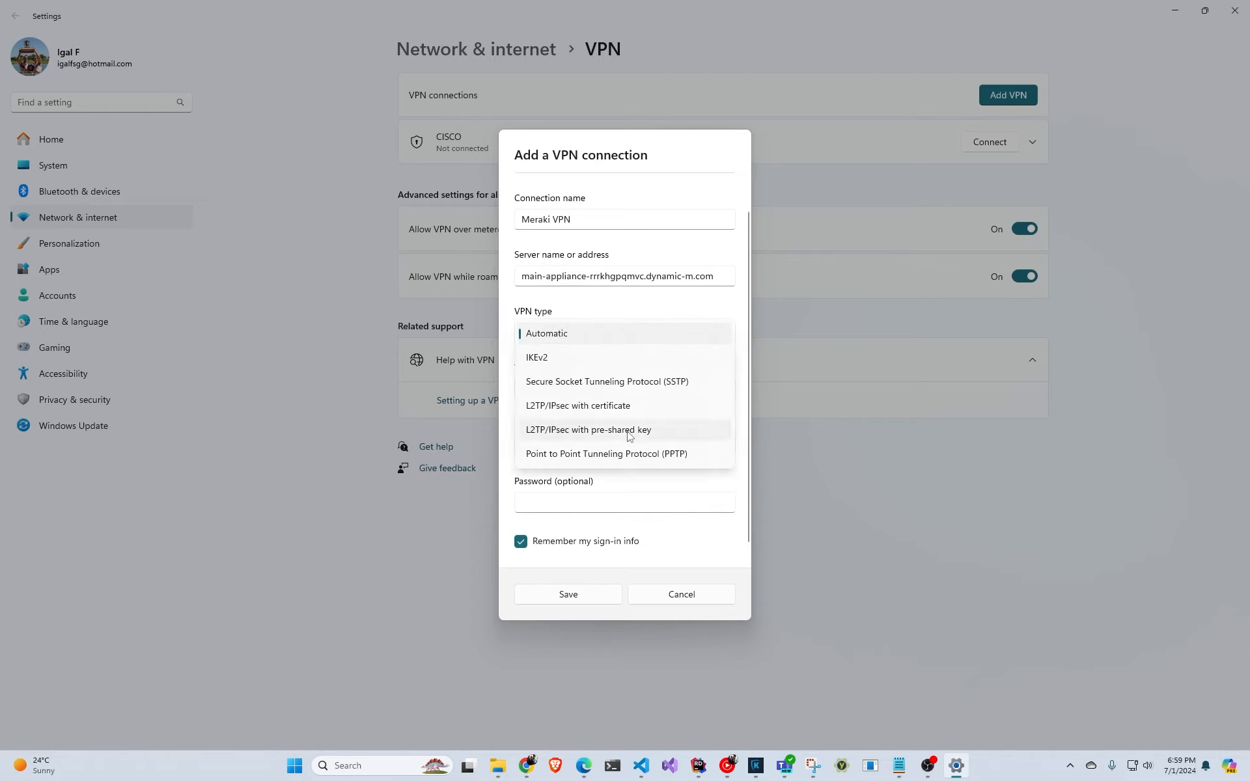
click(592, 431)
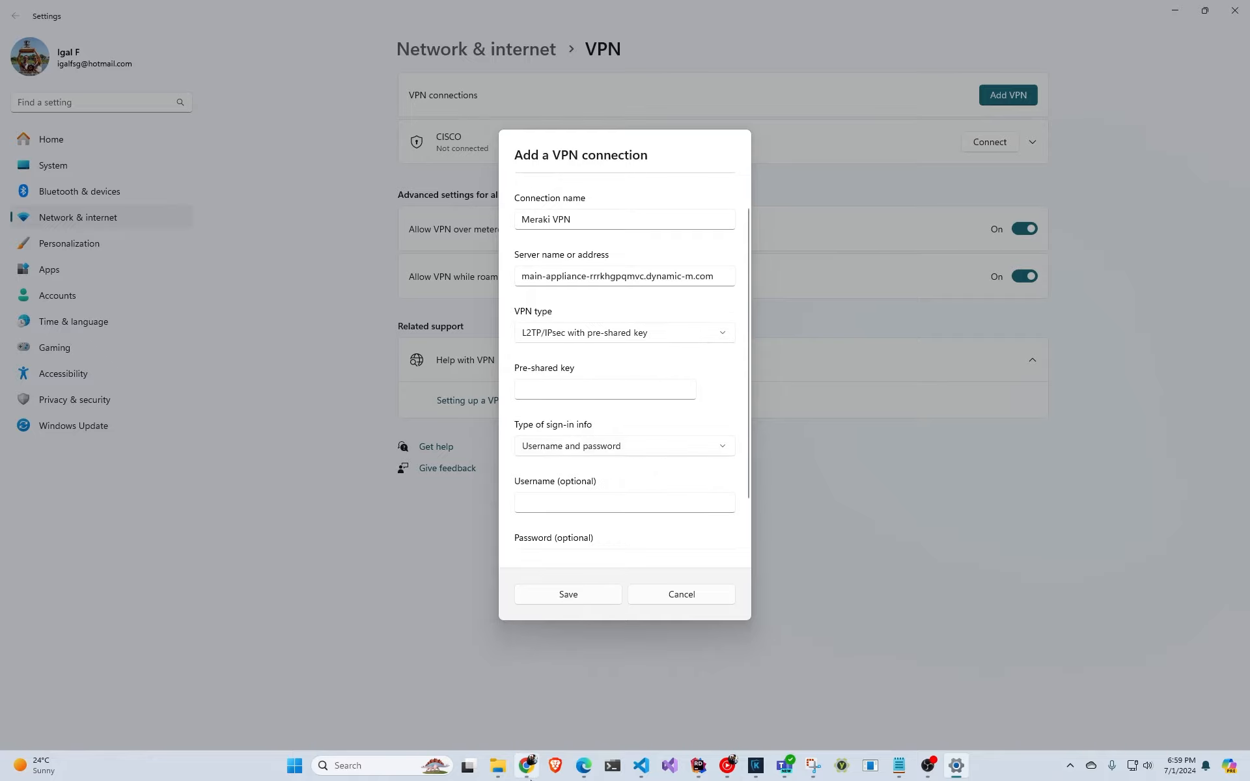
click(584, 766)
double_click(384, 429)
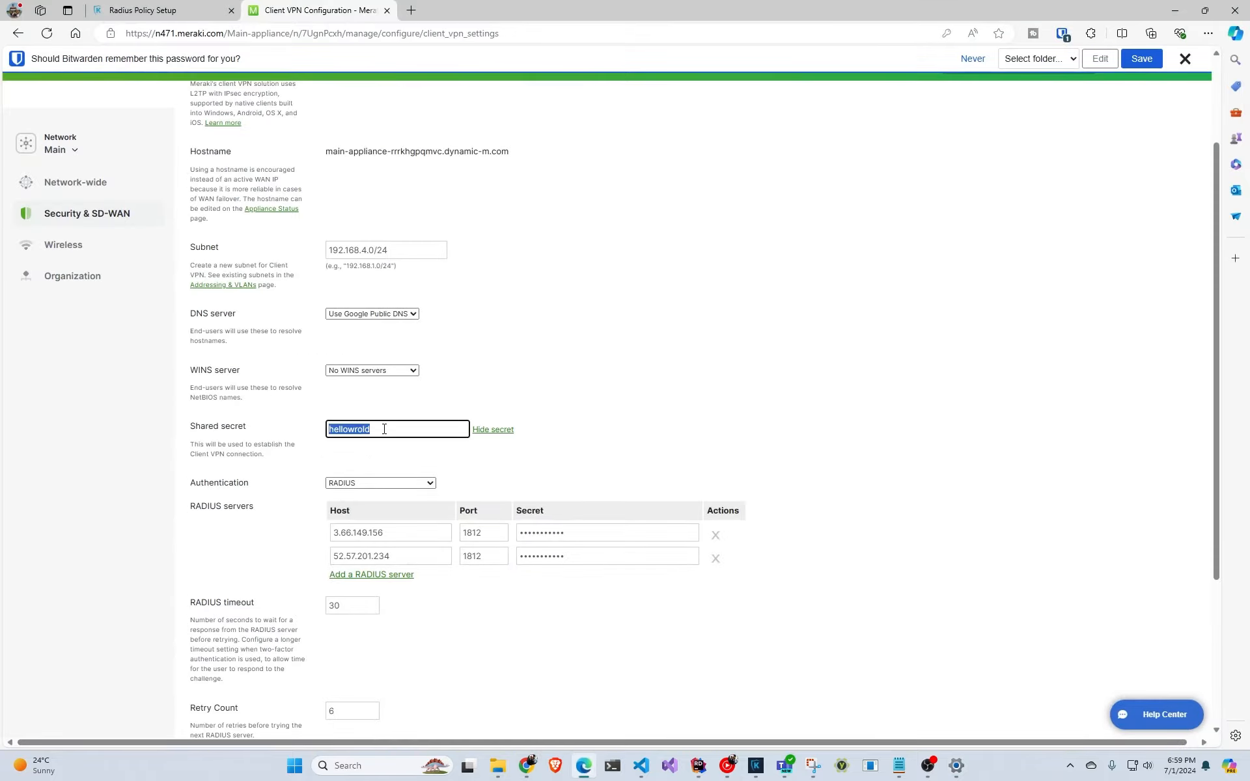
click(1175, 11)
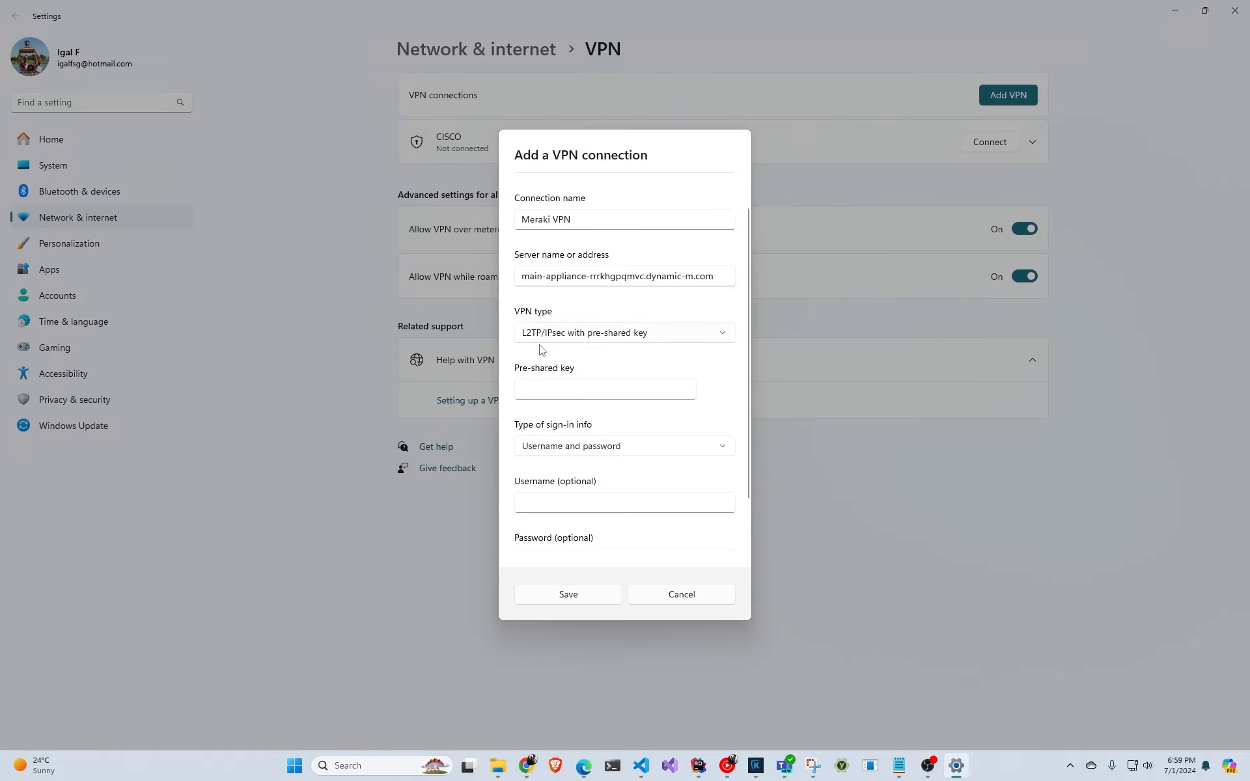
click(565, 391)
key(ctrl+v)
scroll(562, 384, down, 1)
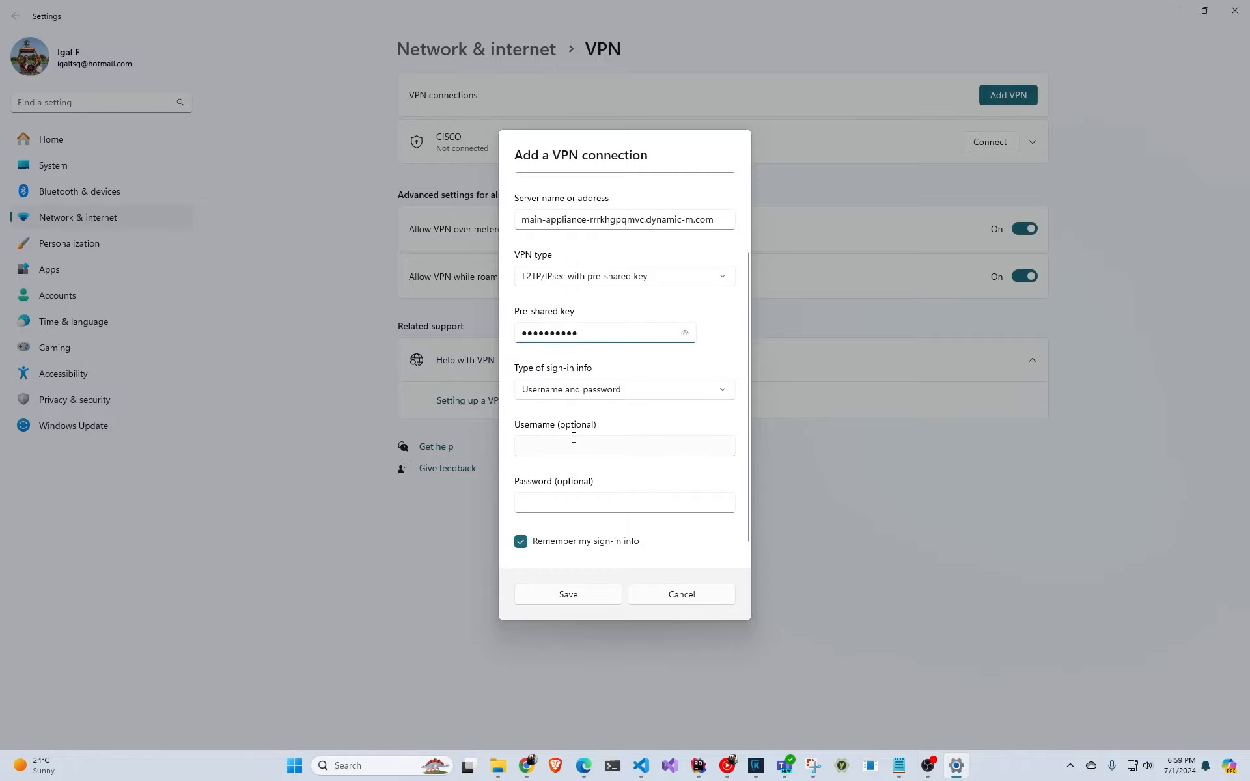
Check the network credentials in the EZRADIUS account, and save the Meraki VPN connection with the username and password left blank.
click(584, 766)
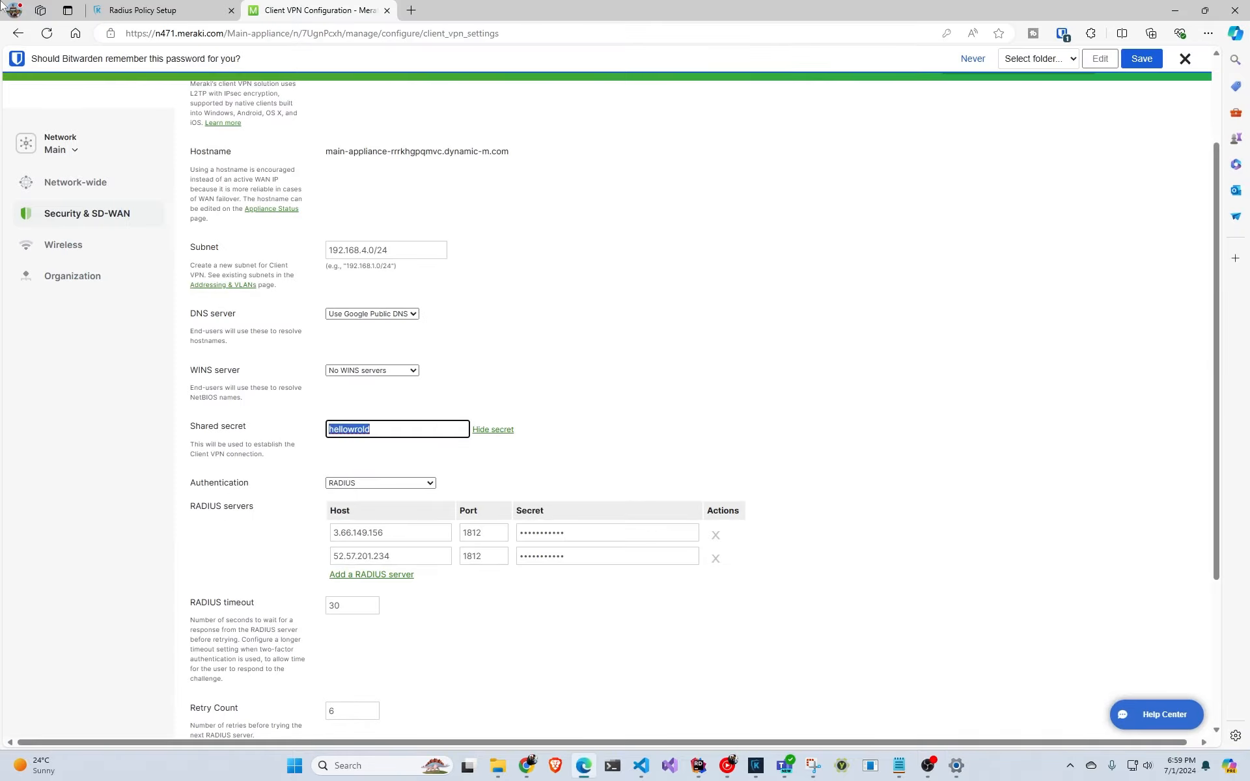
click(163, 10)
scroll(56, 123, up, 2)
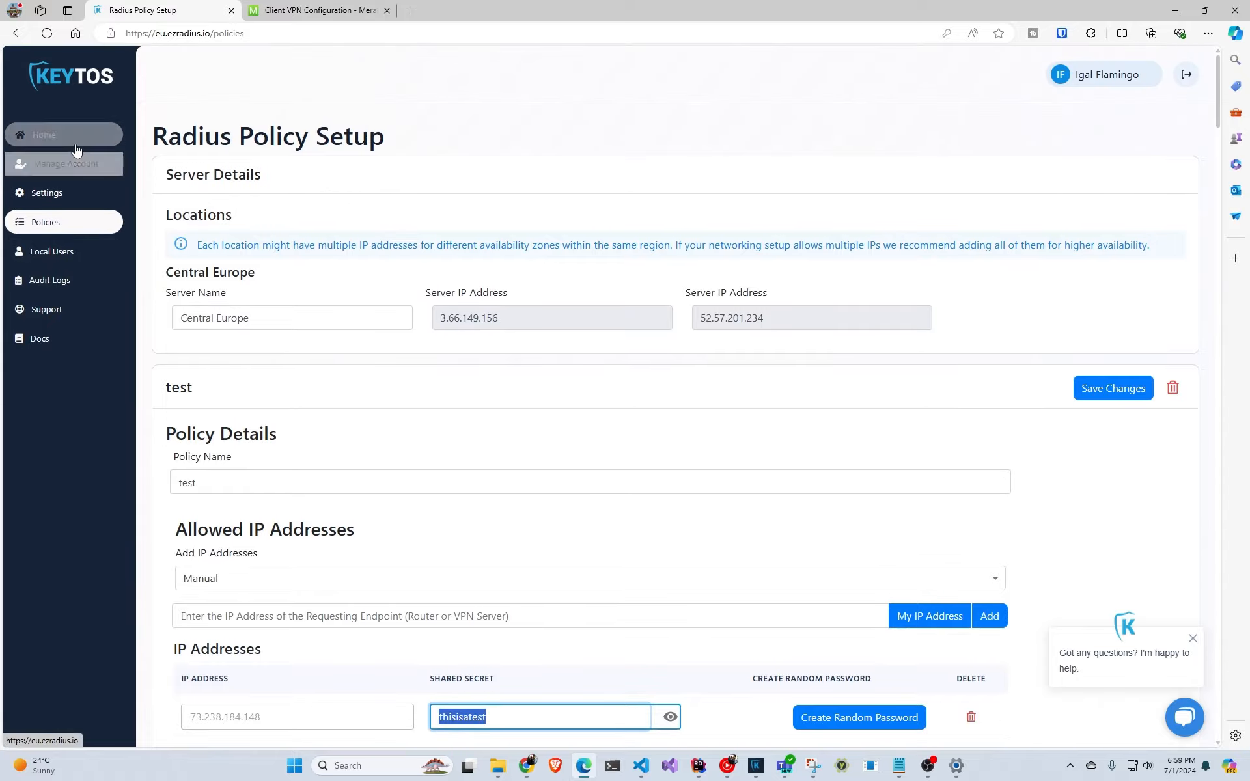
click(76, 168)
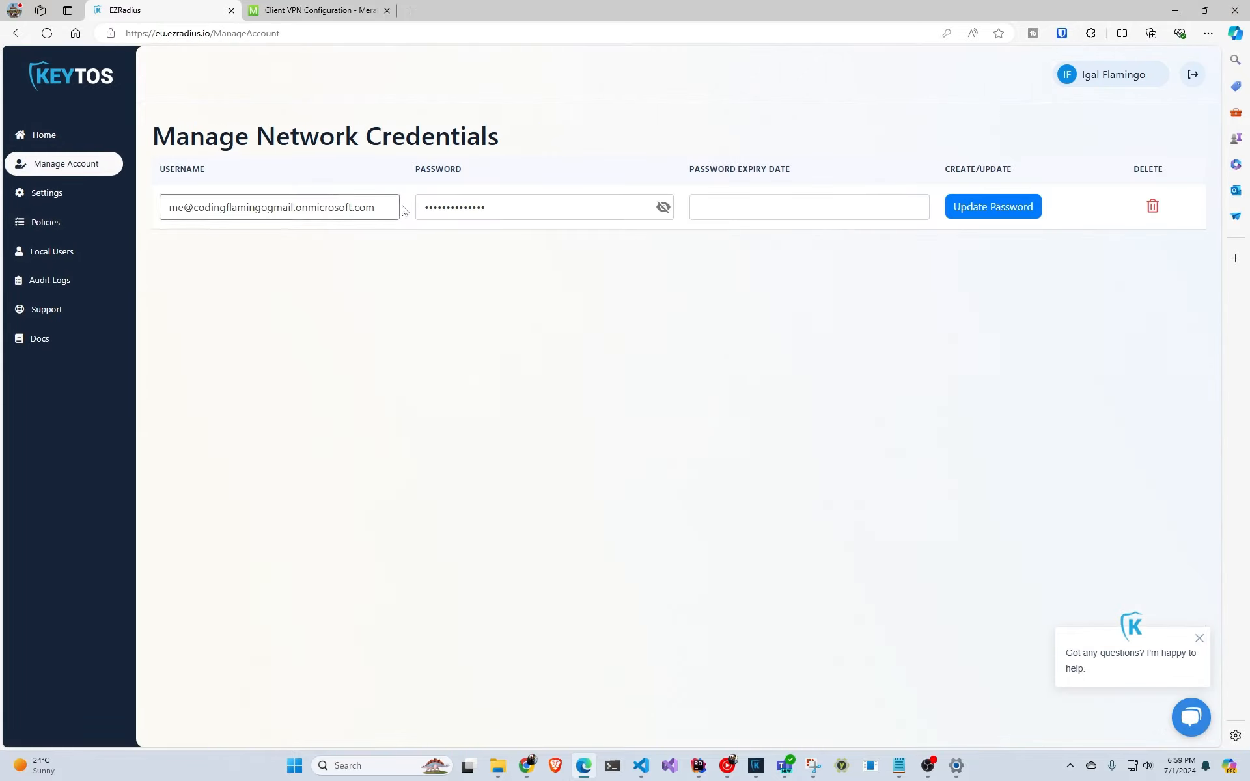
click(1177, 11)
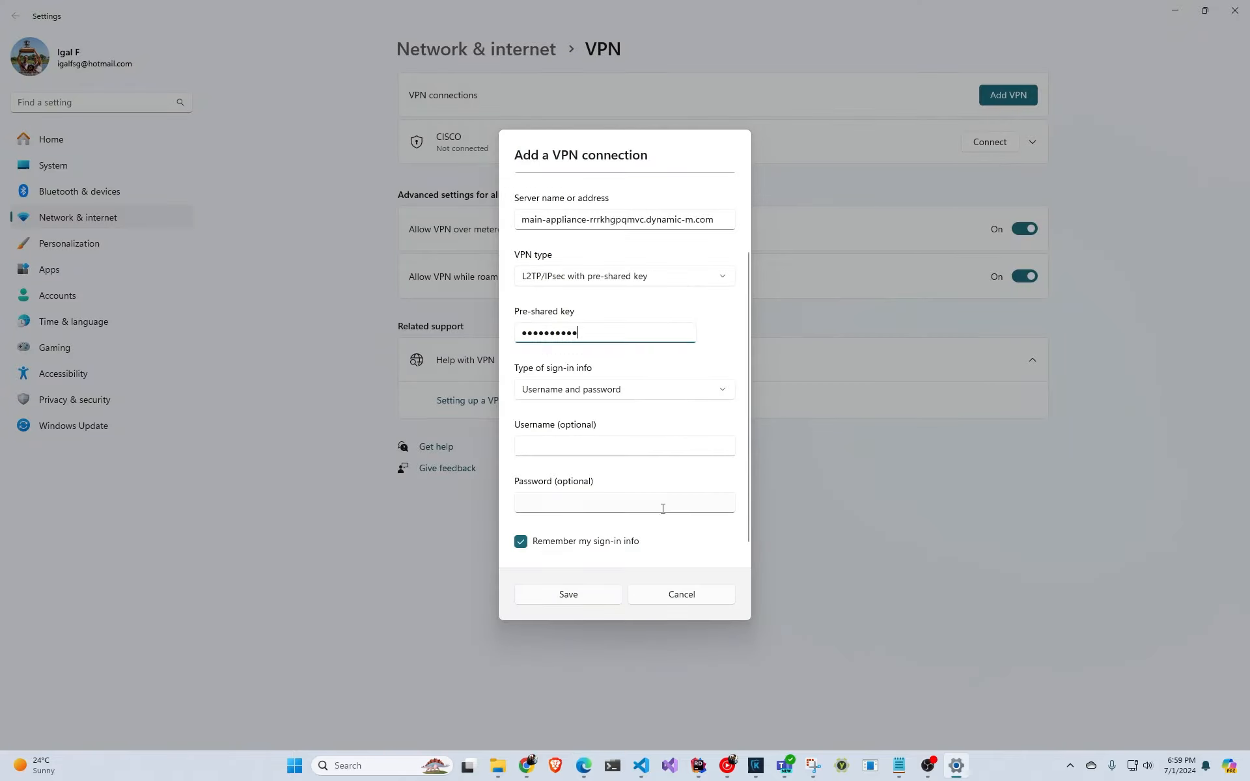
click(590, 599)
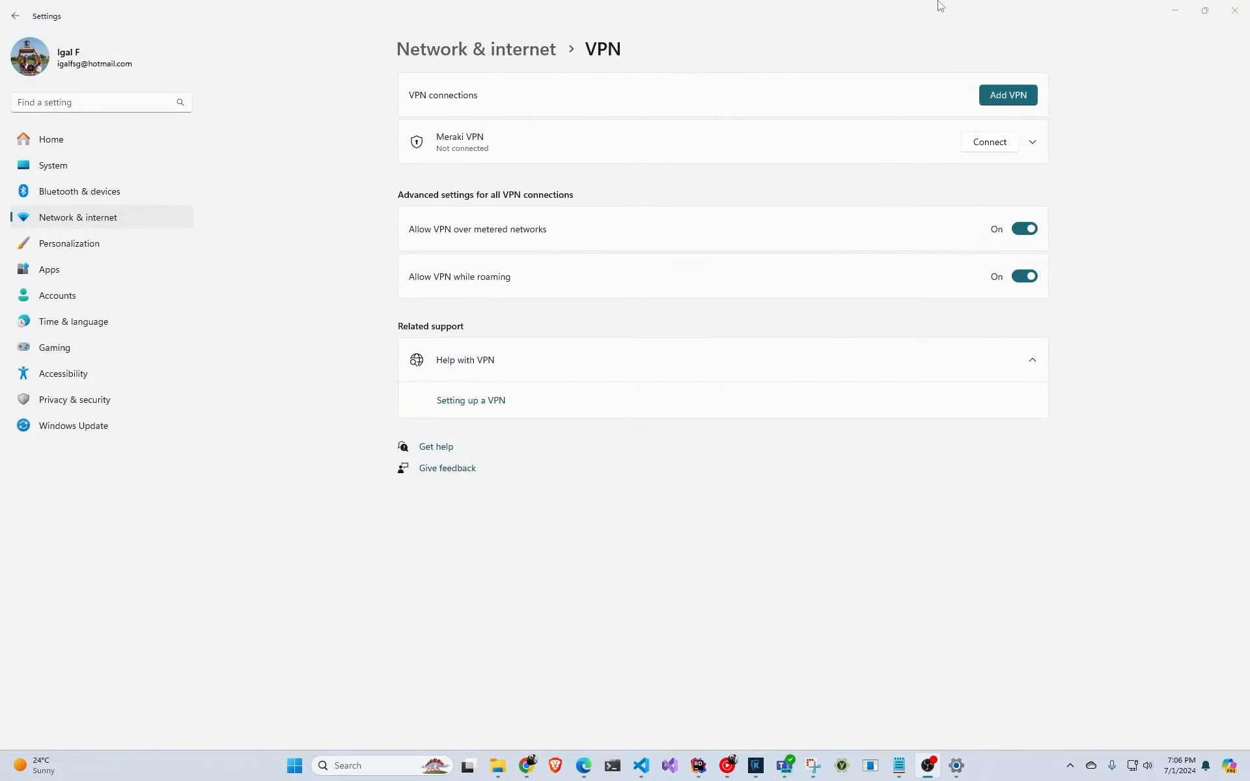
Close Windows Settings and start connecting to Meraki VPN from the quick settings.
click(1235, 11)
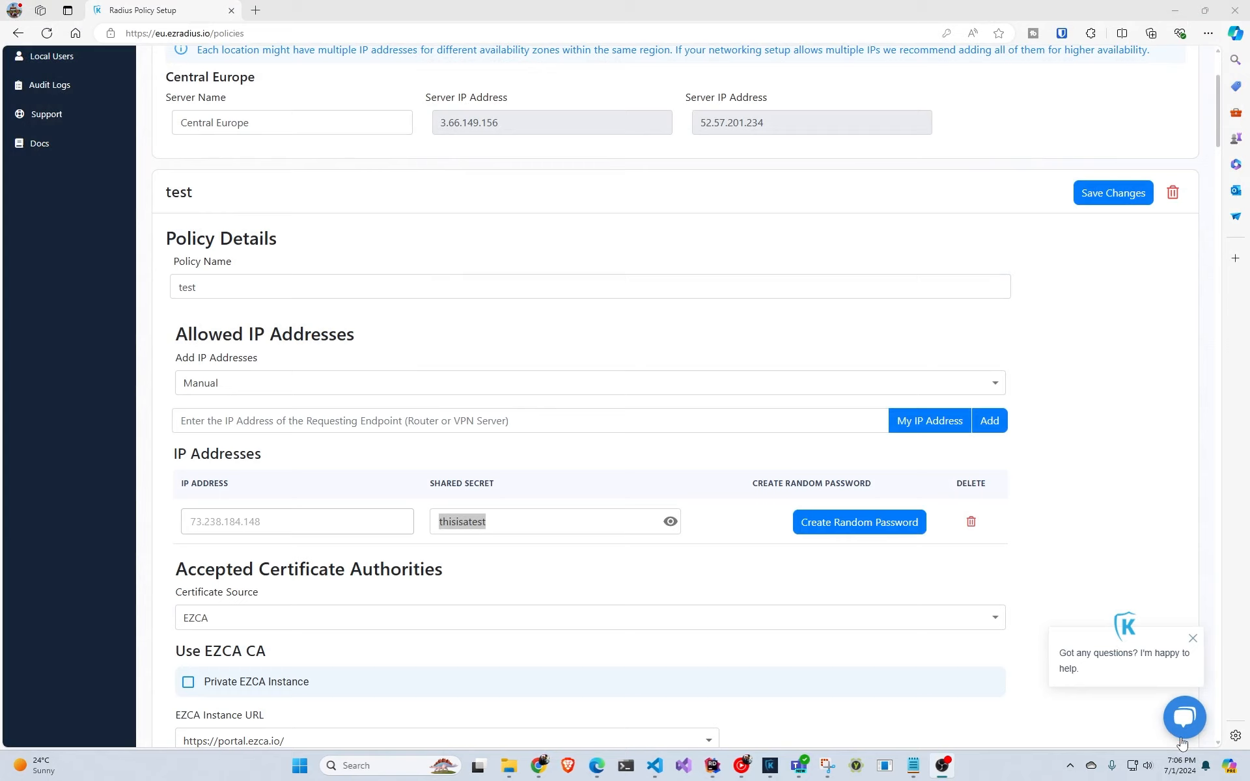
click(1136, 766)
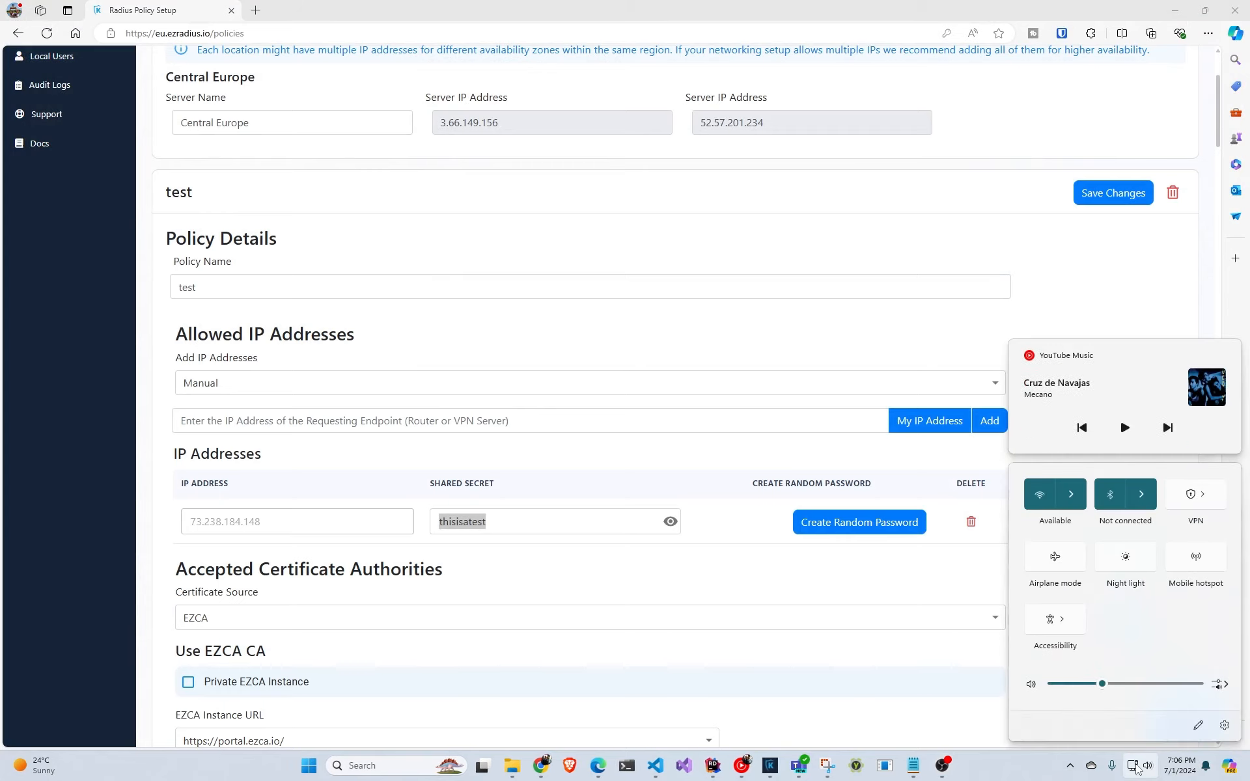
click(1204, 495)
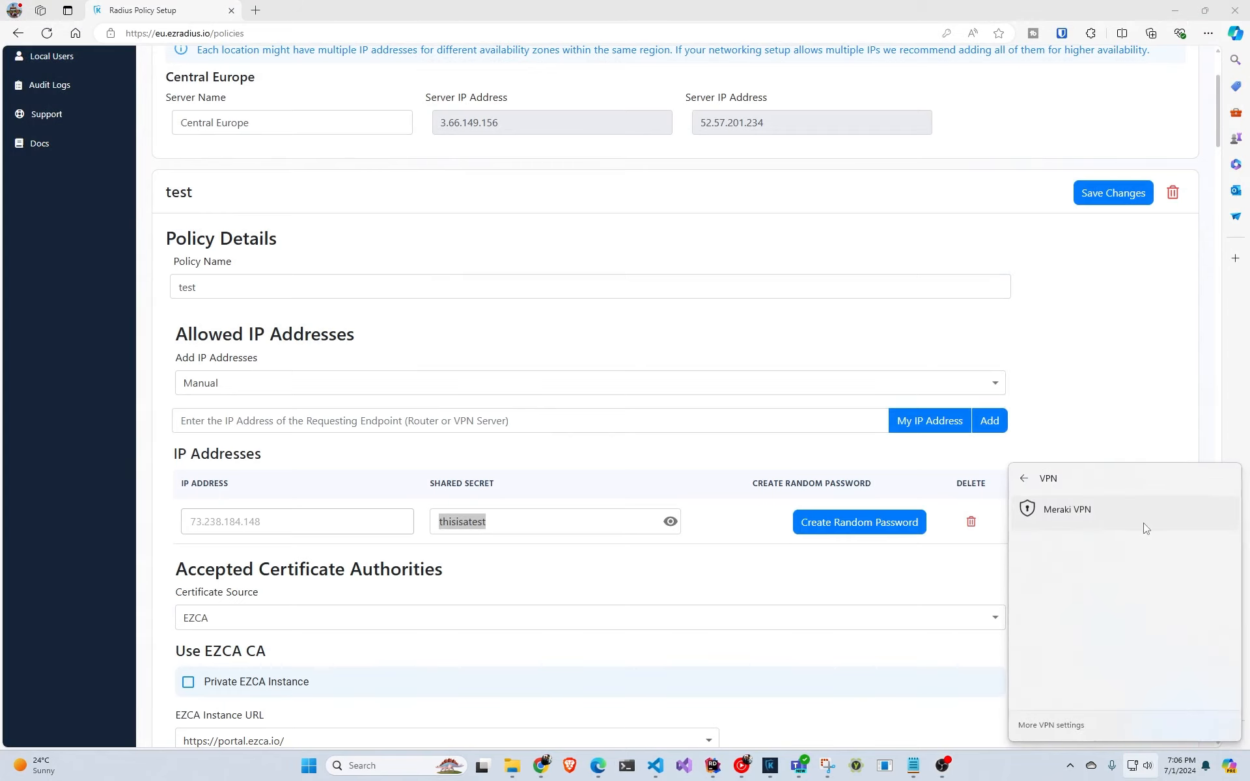
click(1084, 513)
click(1161, 551)
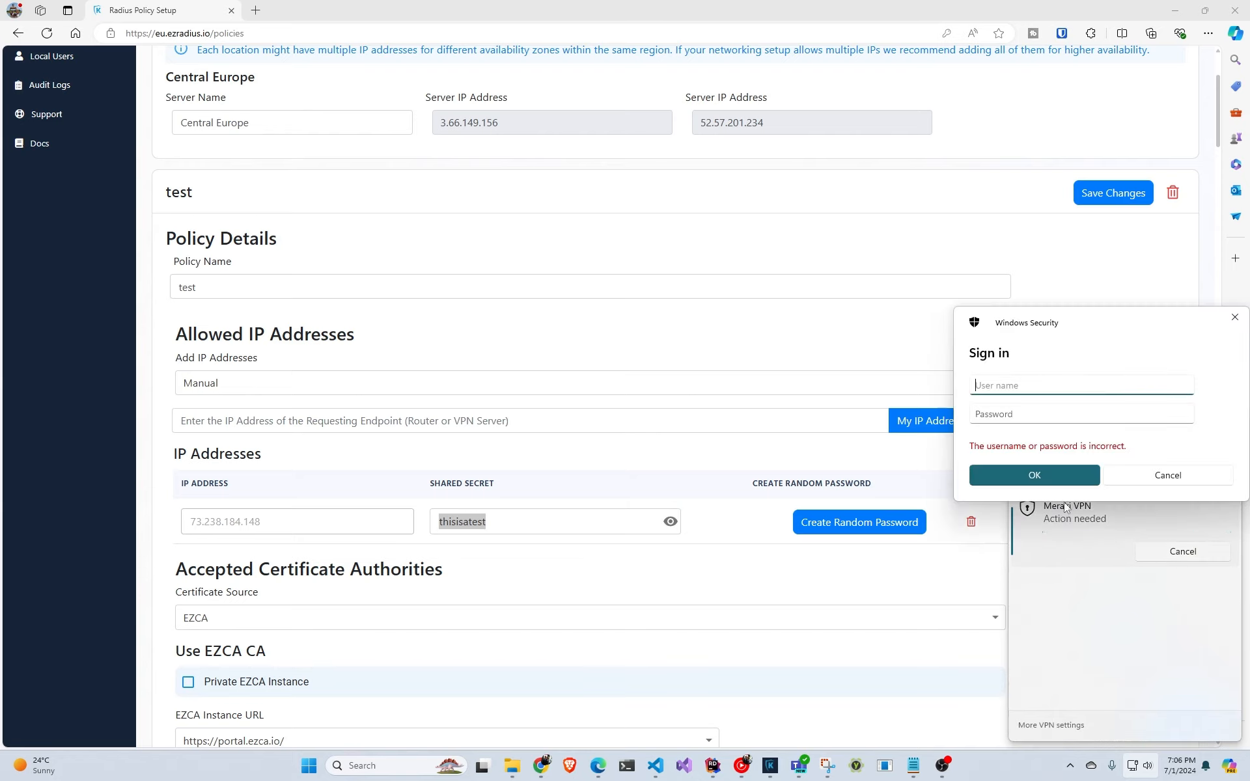
Copy the network username from the EZRADIUS account's network credentials and dismiss the chat prompt.
scroll(91, 142, up, 2)
scroll(90, 141, up, 1)
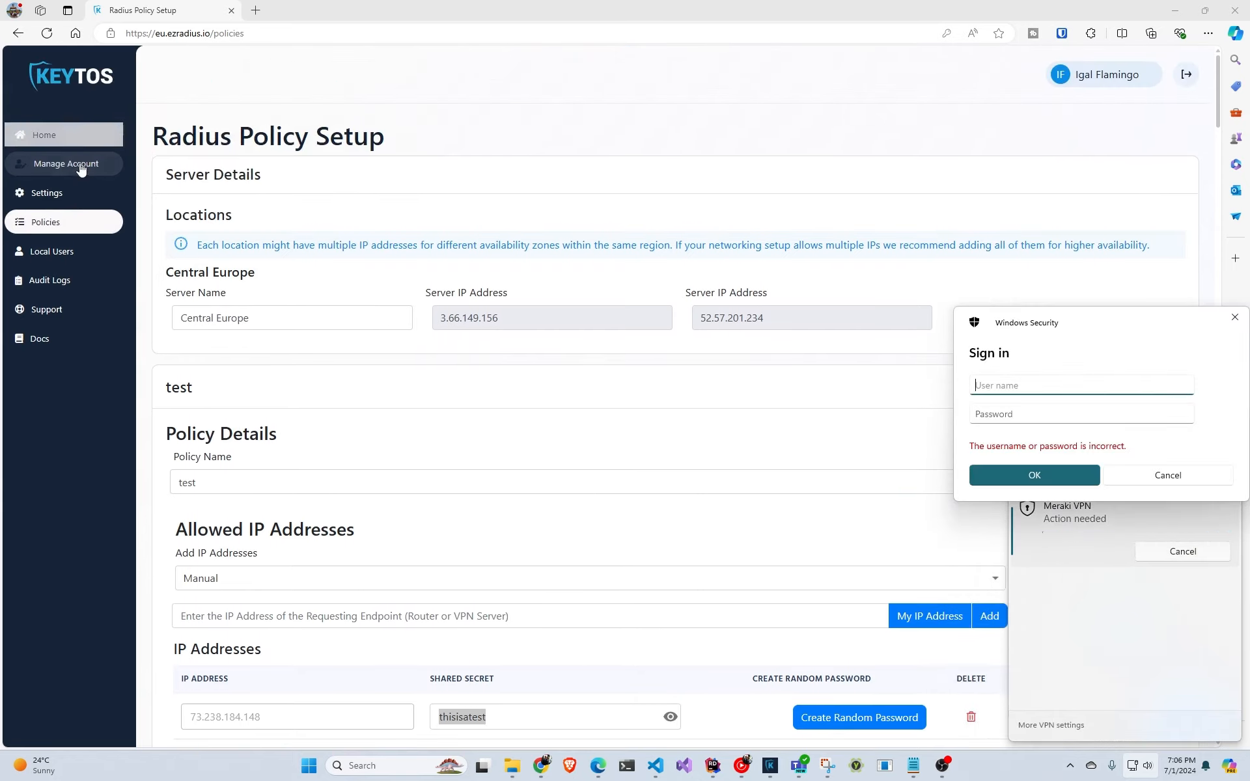
click(79, 163)
triple_click(288, 215)
key(ctrl+c)
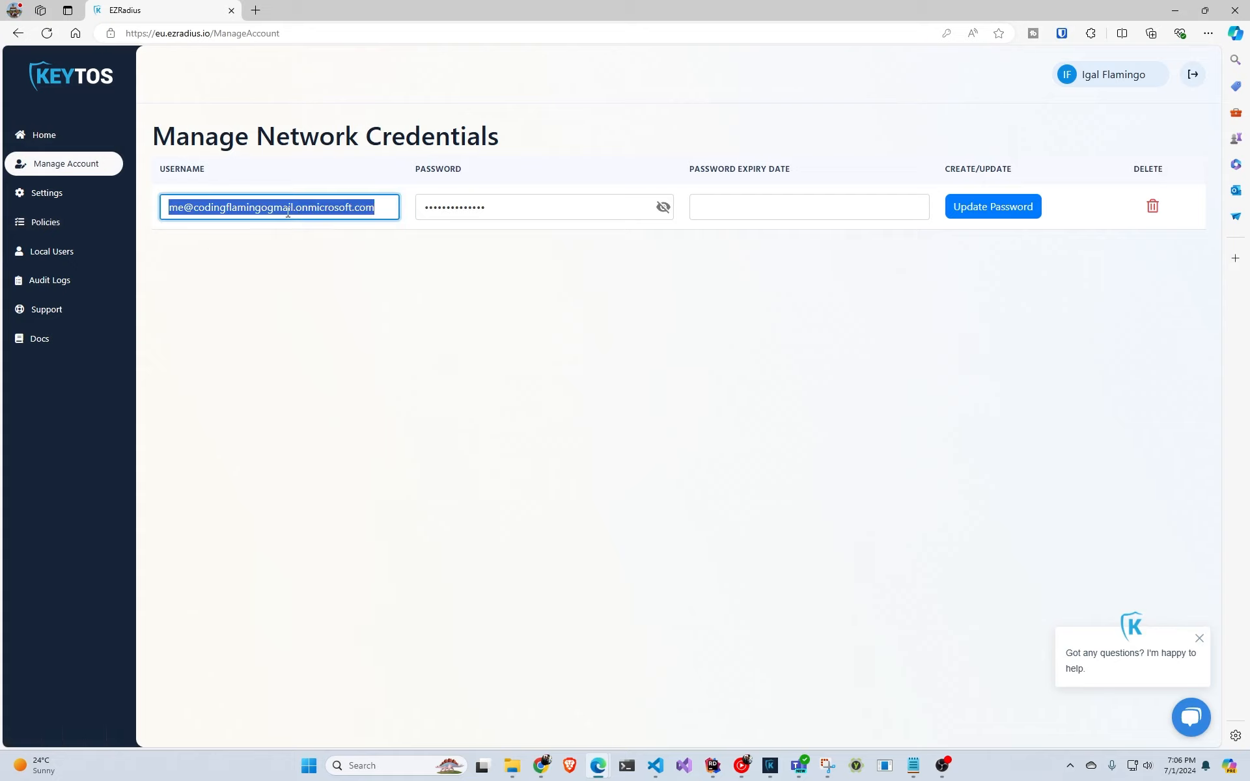
click(1143, 765)
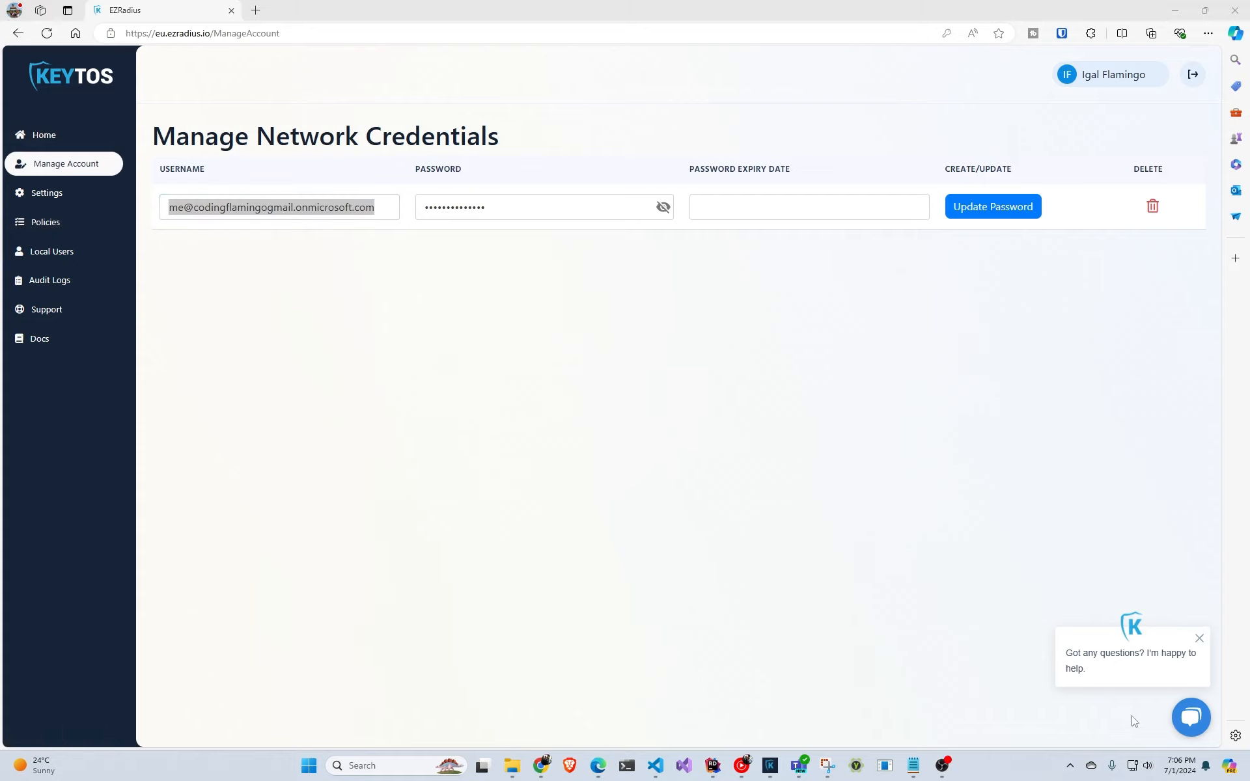
click(1199, 639)
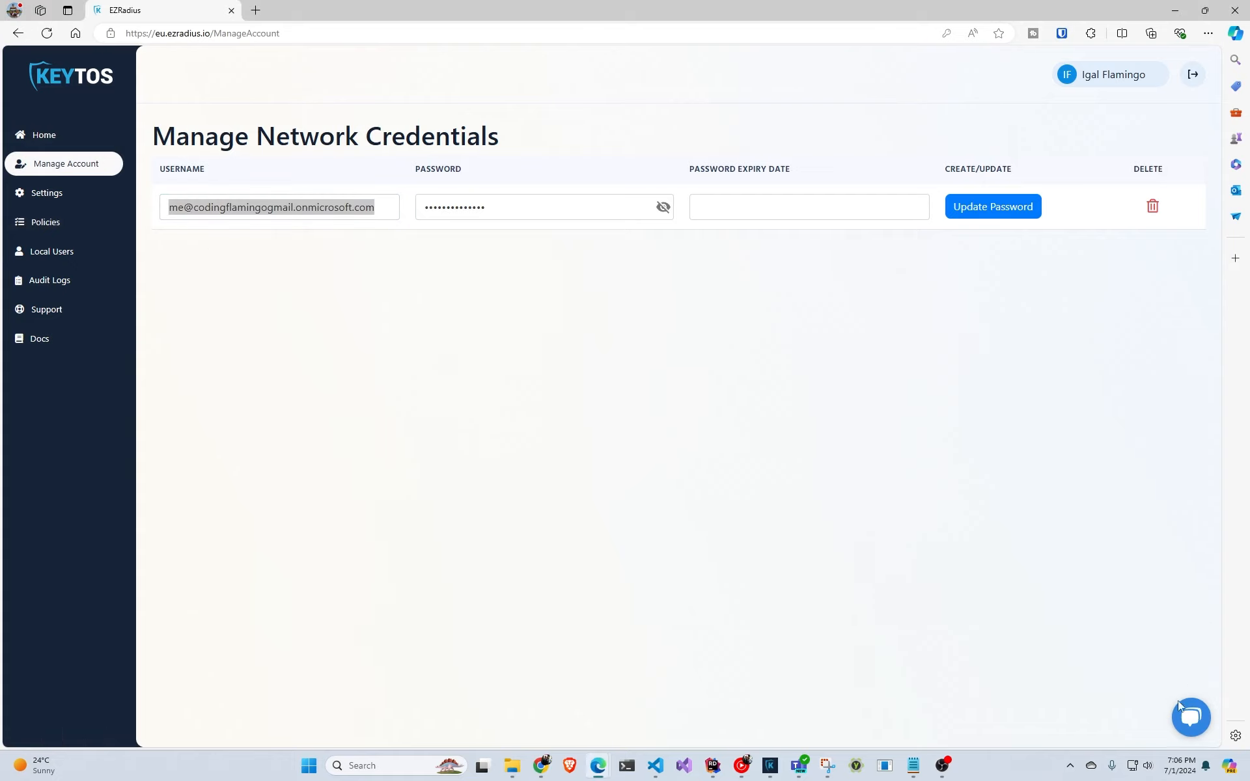
Reopen the Meraki VPN sign-in prompt from the quick settings and paste the copied network username as its user name.
click(1136, 767)
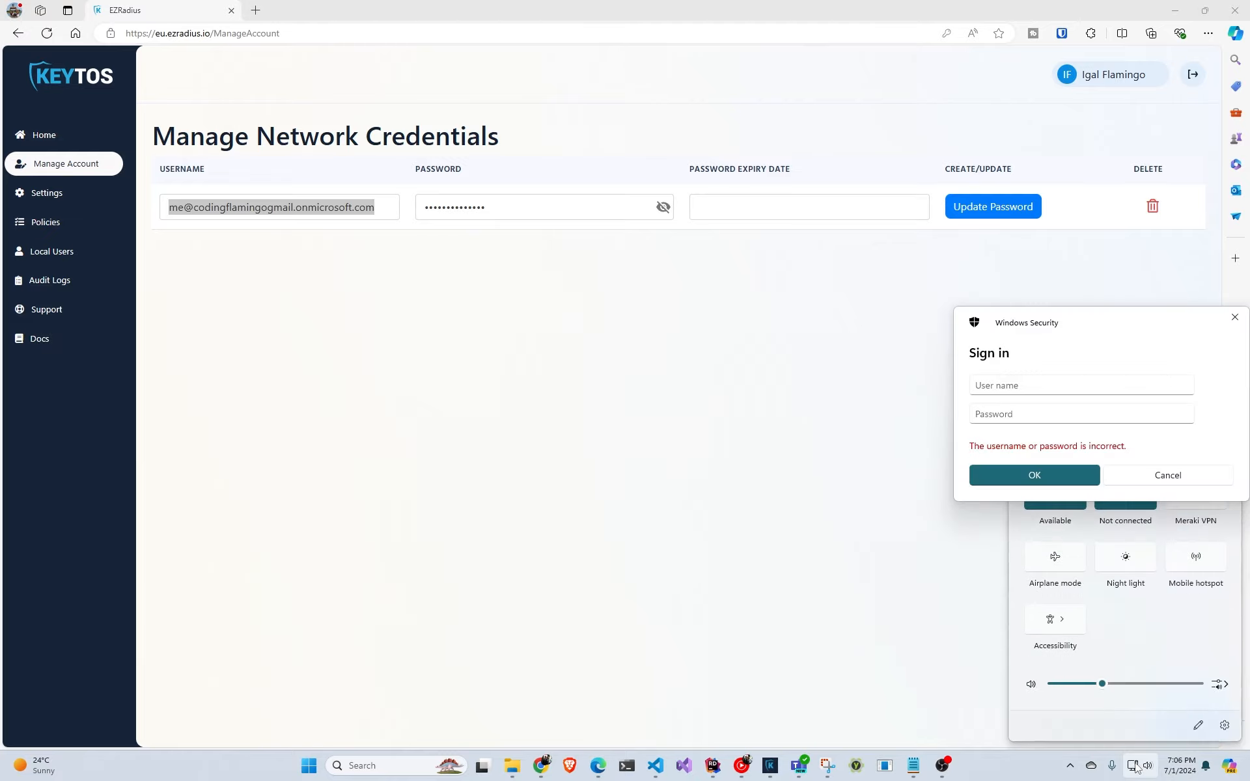
click(1027, 386)
key(ctrl+v)
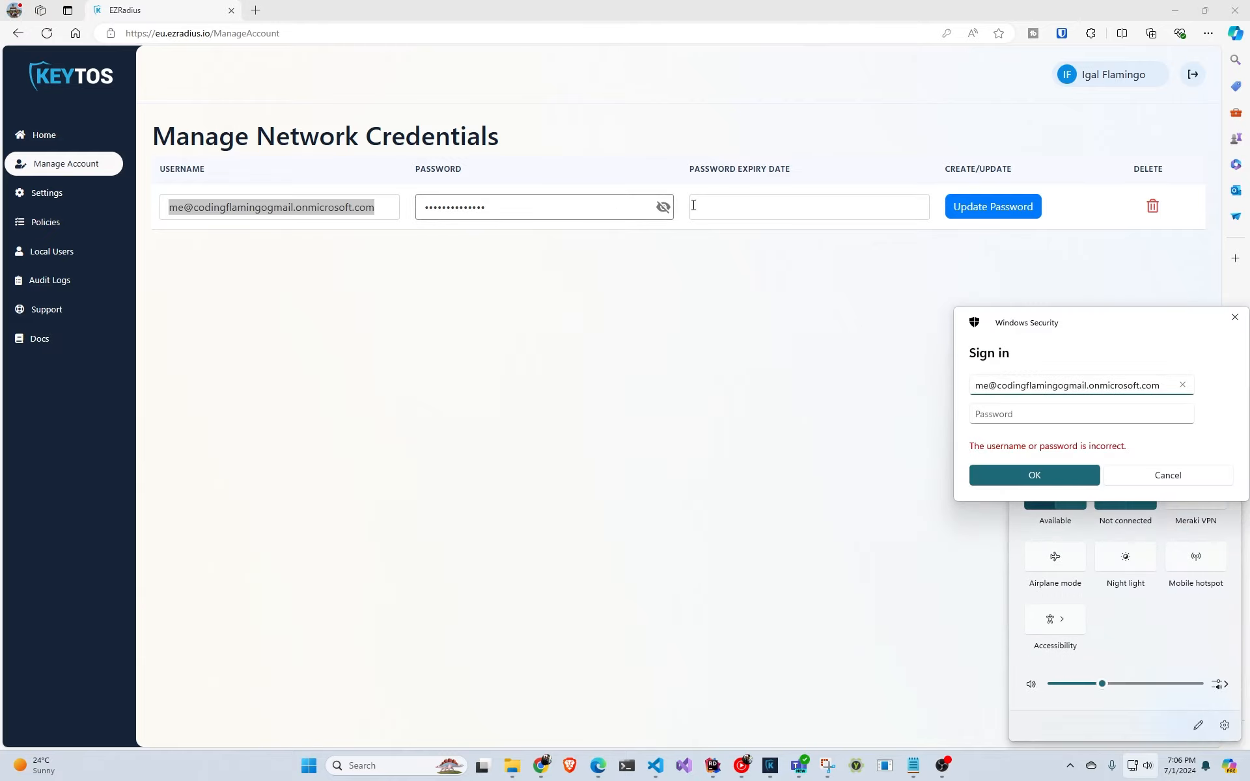
Reveal and copy the network password from the EZRADIUS account, paste it as the Meraki VPN sign-in password, and submit the sign-in.
click(663, 207)
triple_click(595, 206)
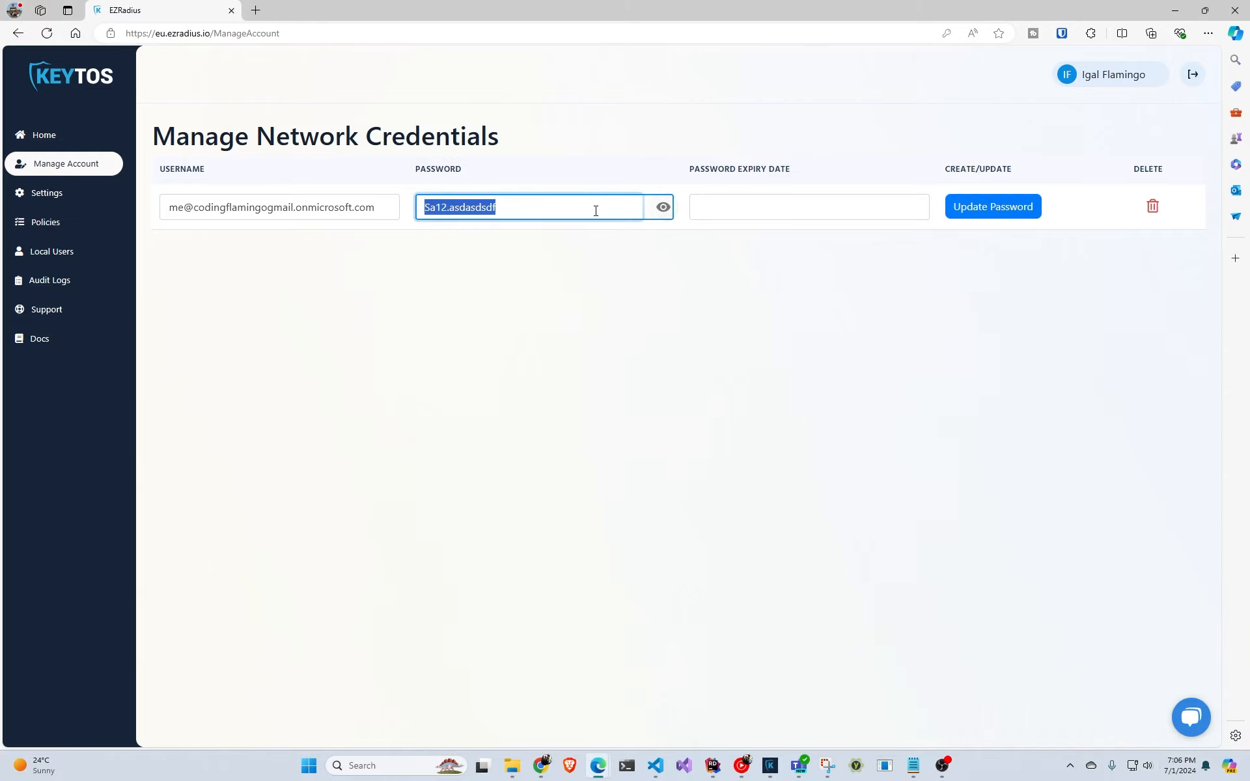
click(1179, 12)
click(1083, 415)
key(ctrl+v)
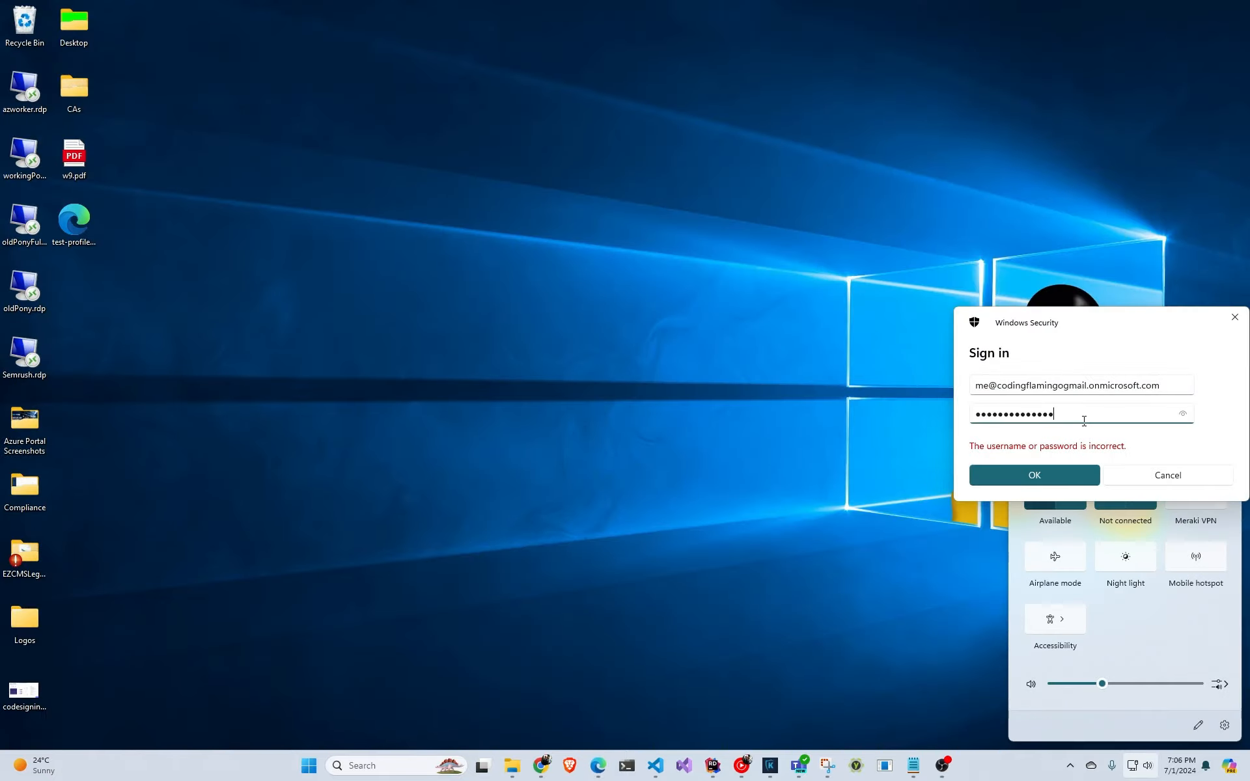
click(1064, 477)
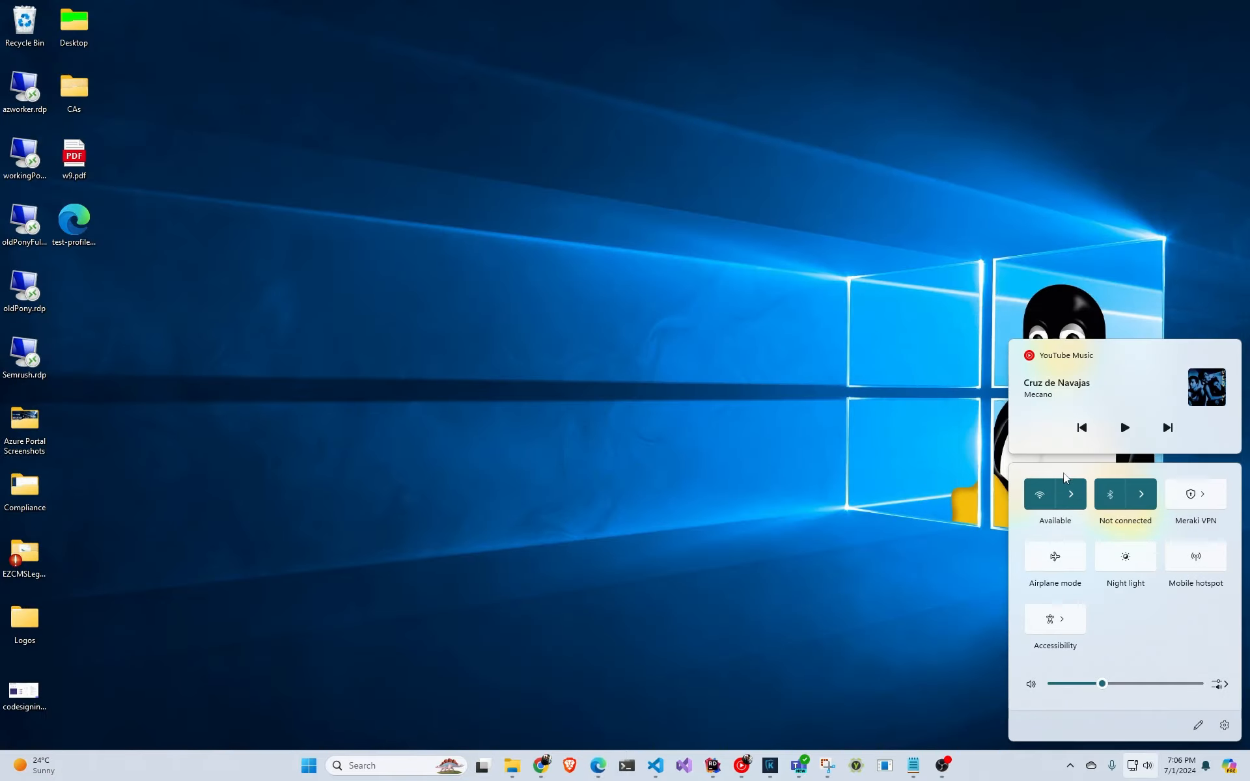
click(1210, 499)
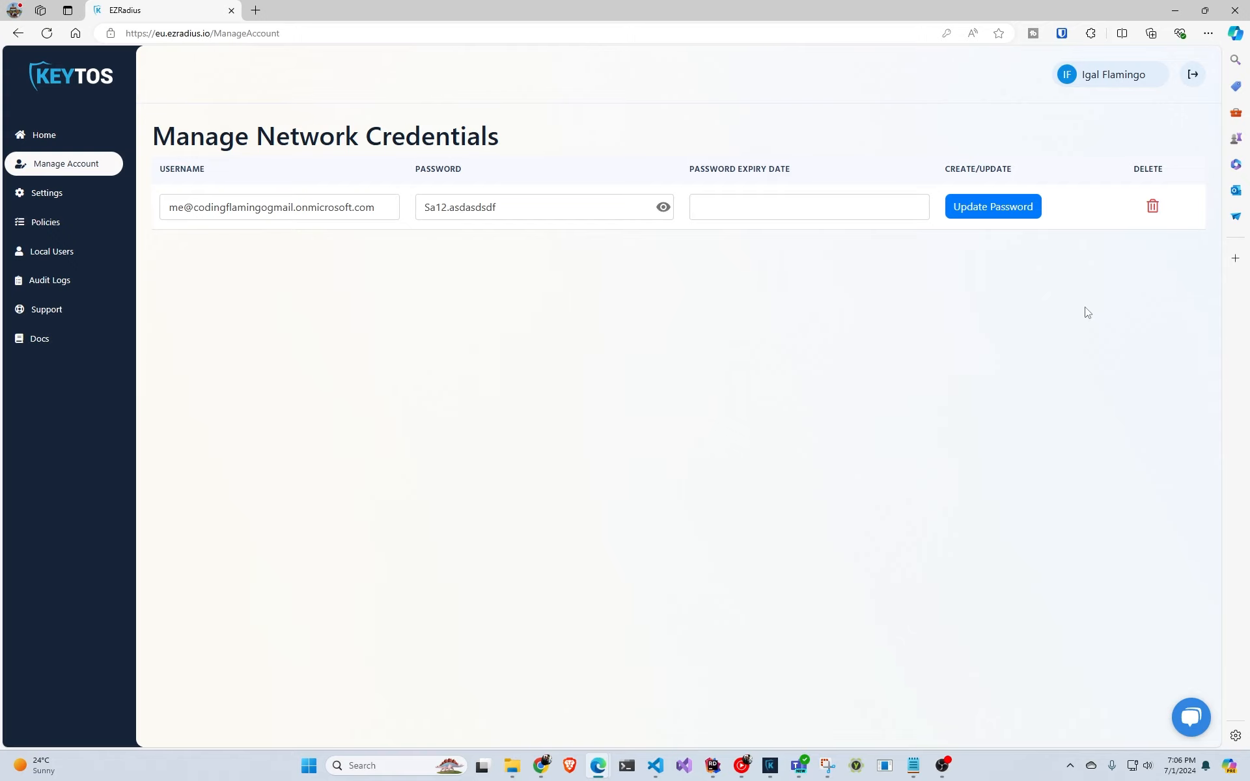